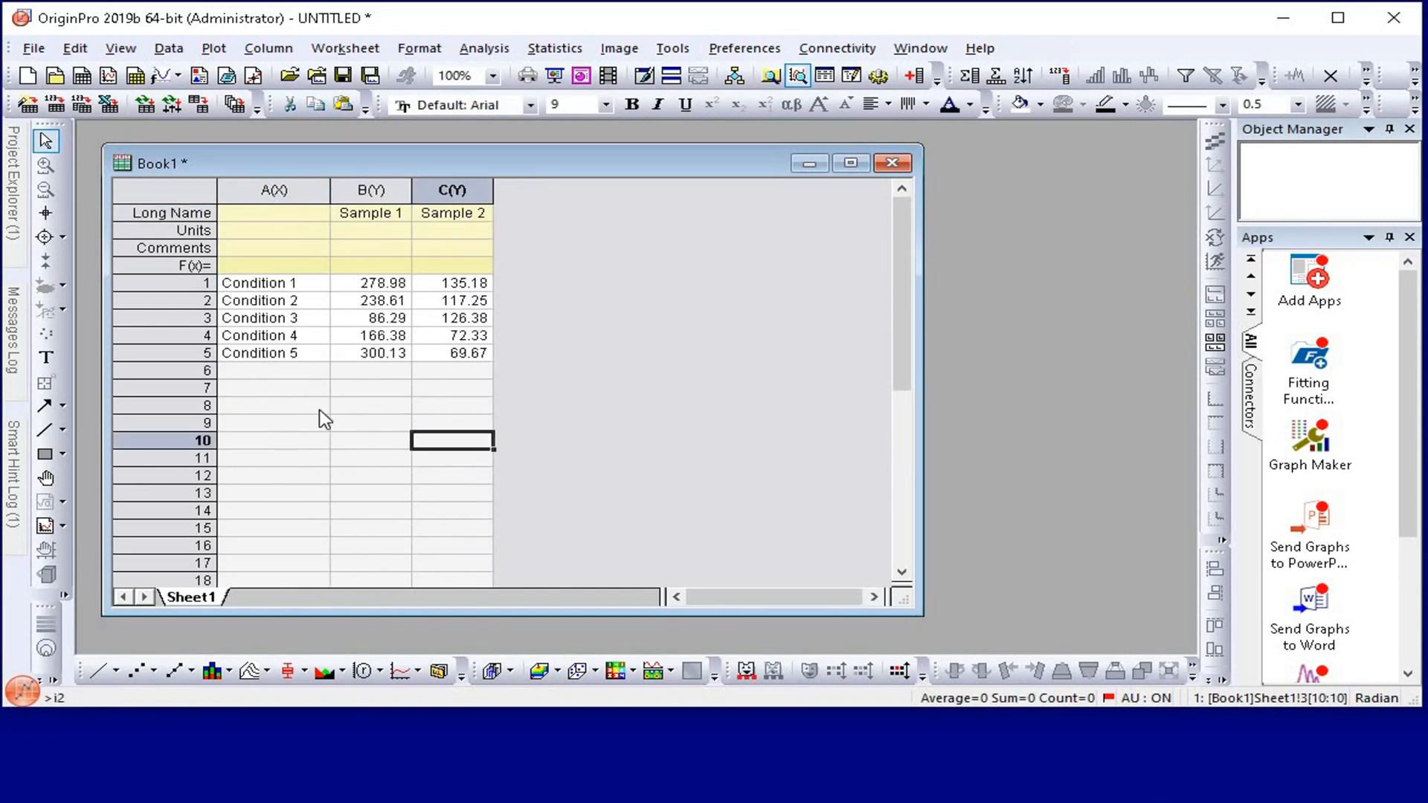
# - Plot the five rows of Sample 1 and Sample 2 data as a box chart
pyautogui.moveTo(343, 288); pyautogui.dragTo(452, 372)
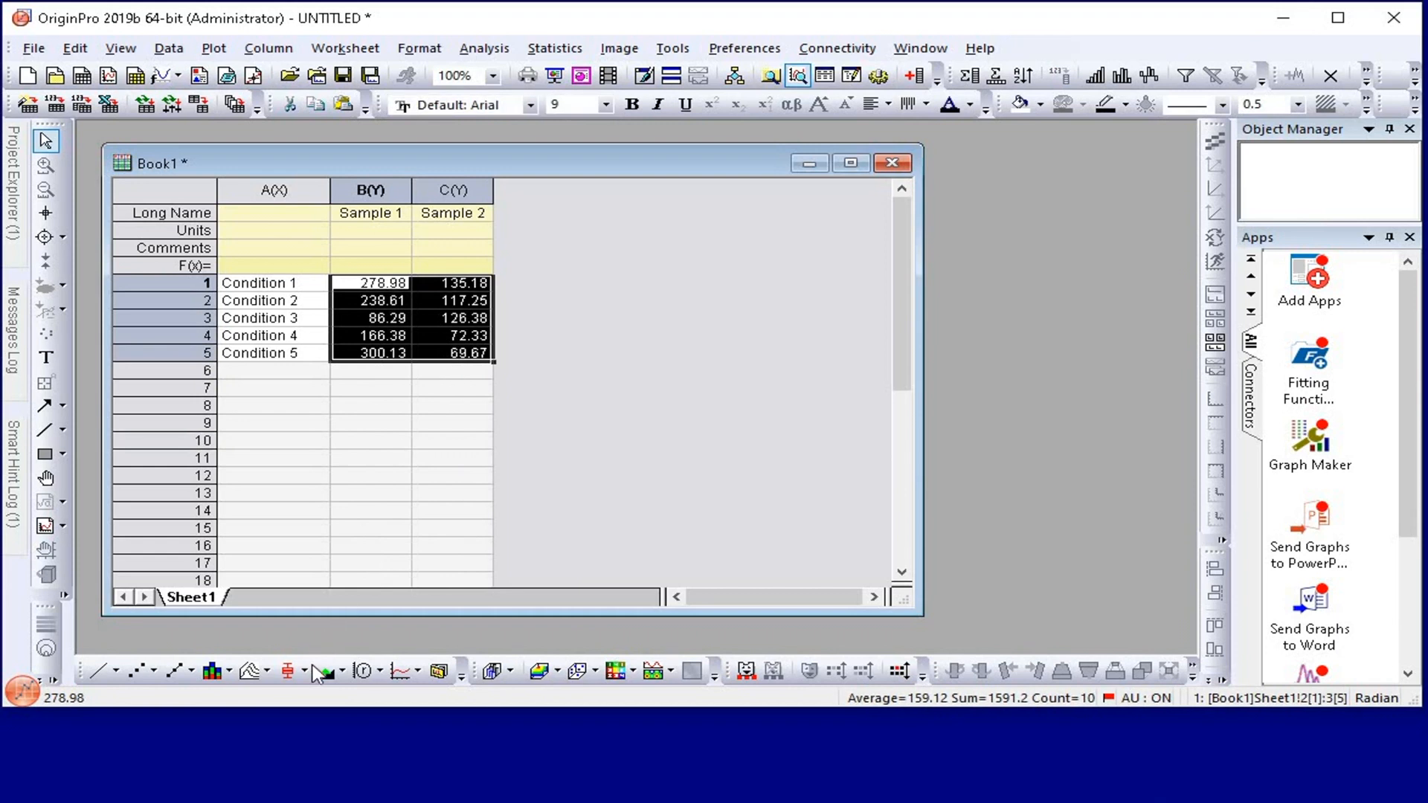
pyautogui.click(305, 672)
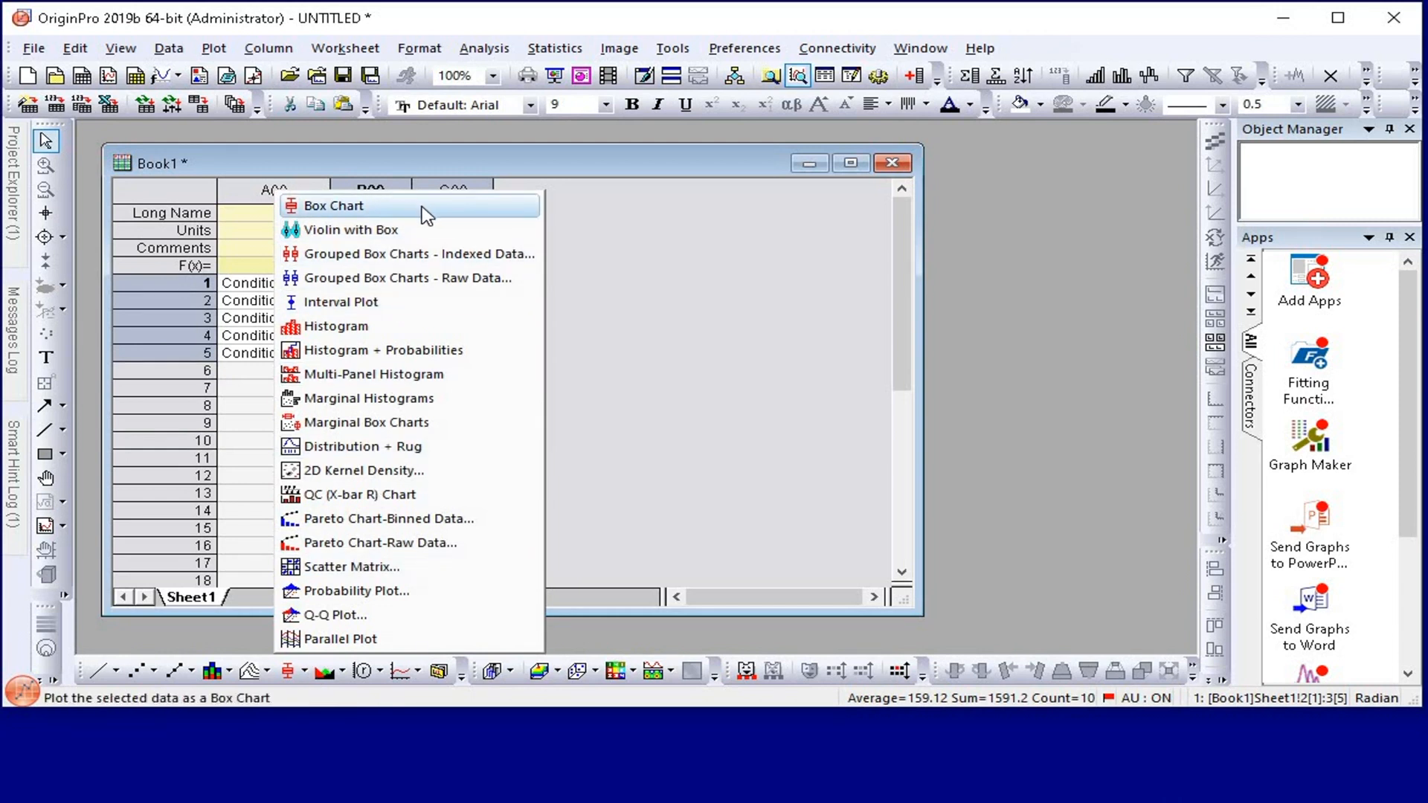
pyautogui.click(441, 212)
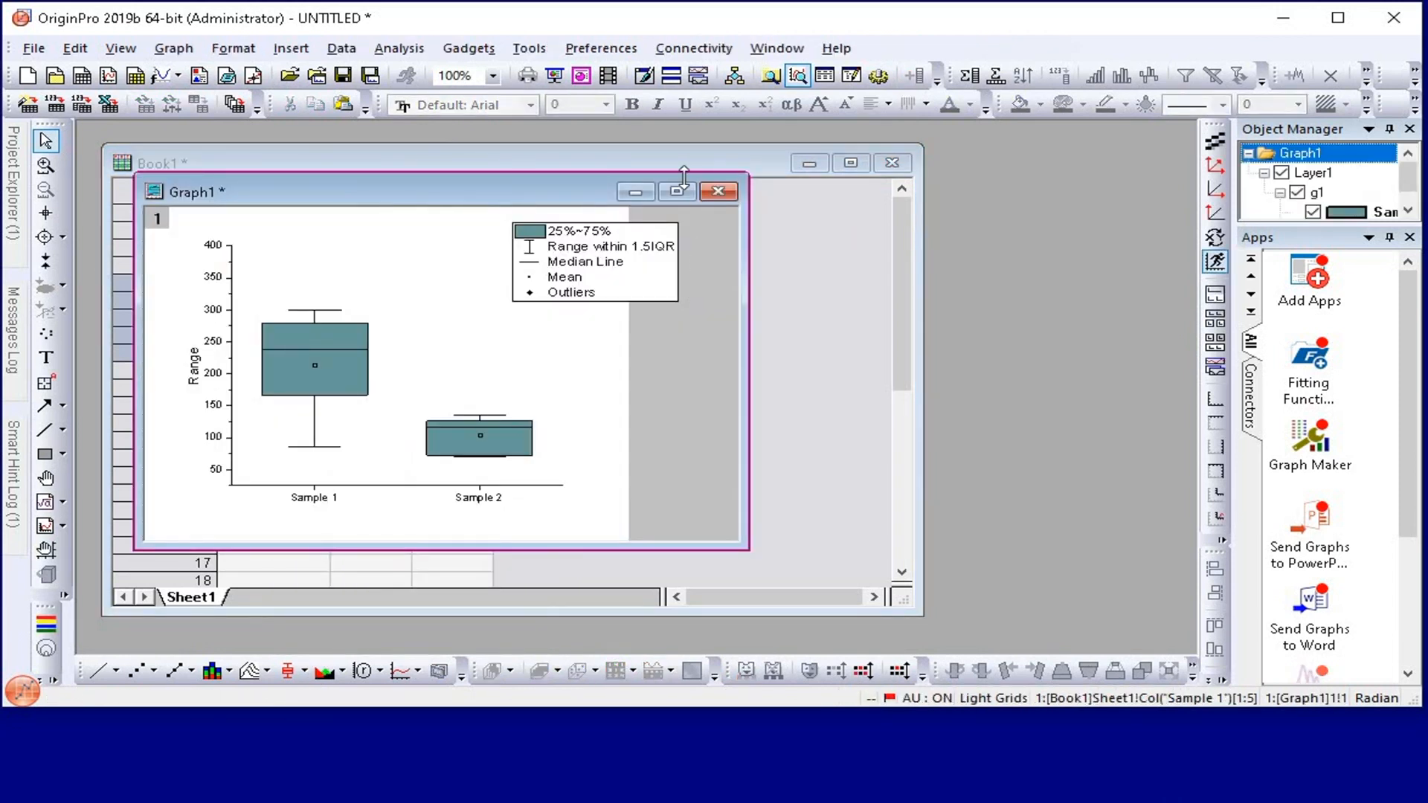
# - Maximize the graph window and move the legend left so it sits fully inside the page
pyautogui.click(677, 192)
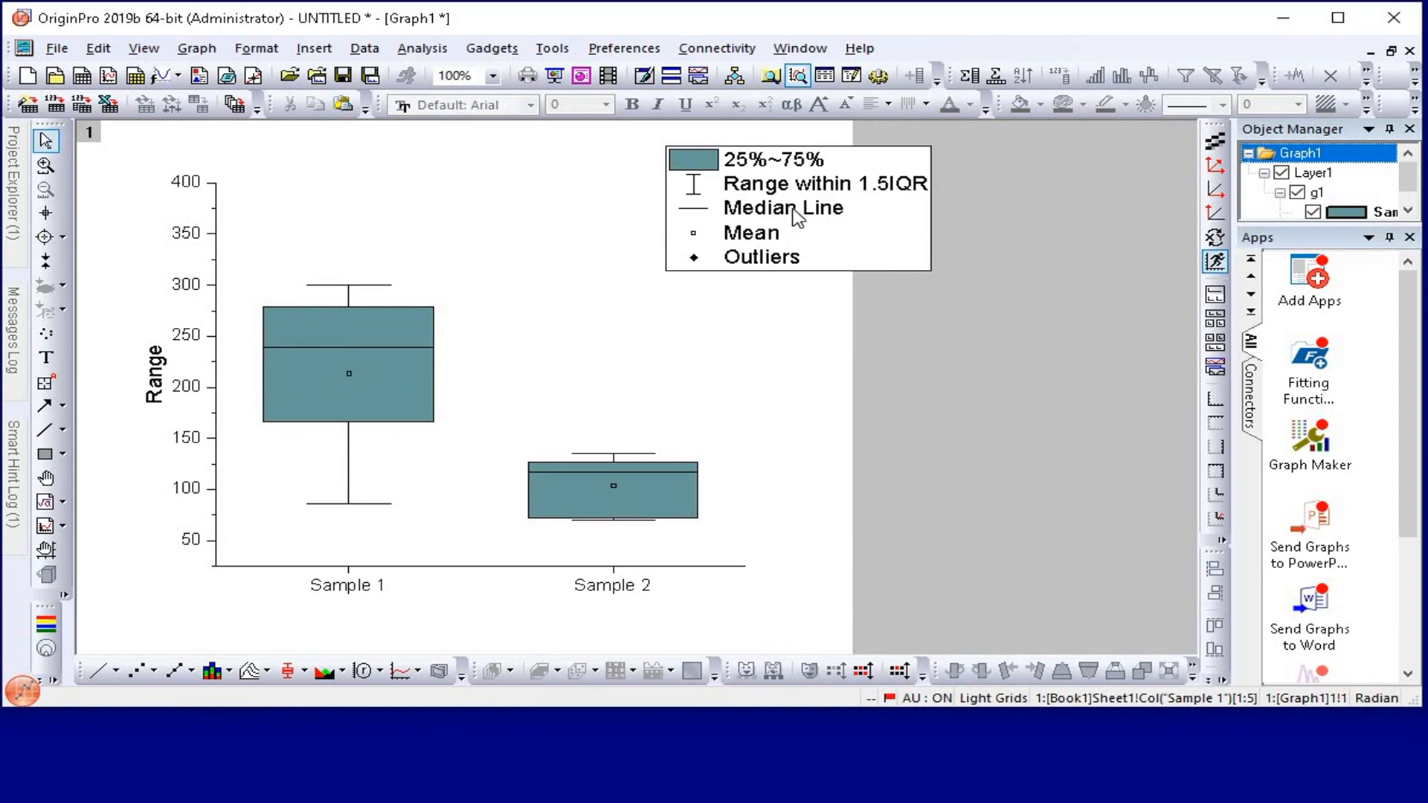
pyautogui.click(797, 212)
pyautogui.moveTo(797, 212); pyautogui.dragTo(696, 211)
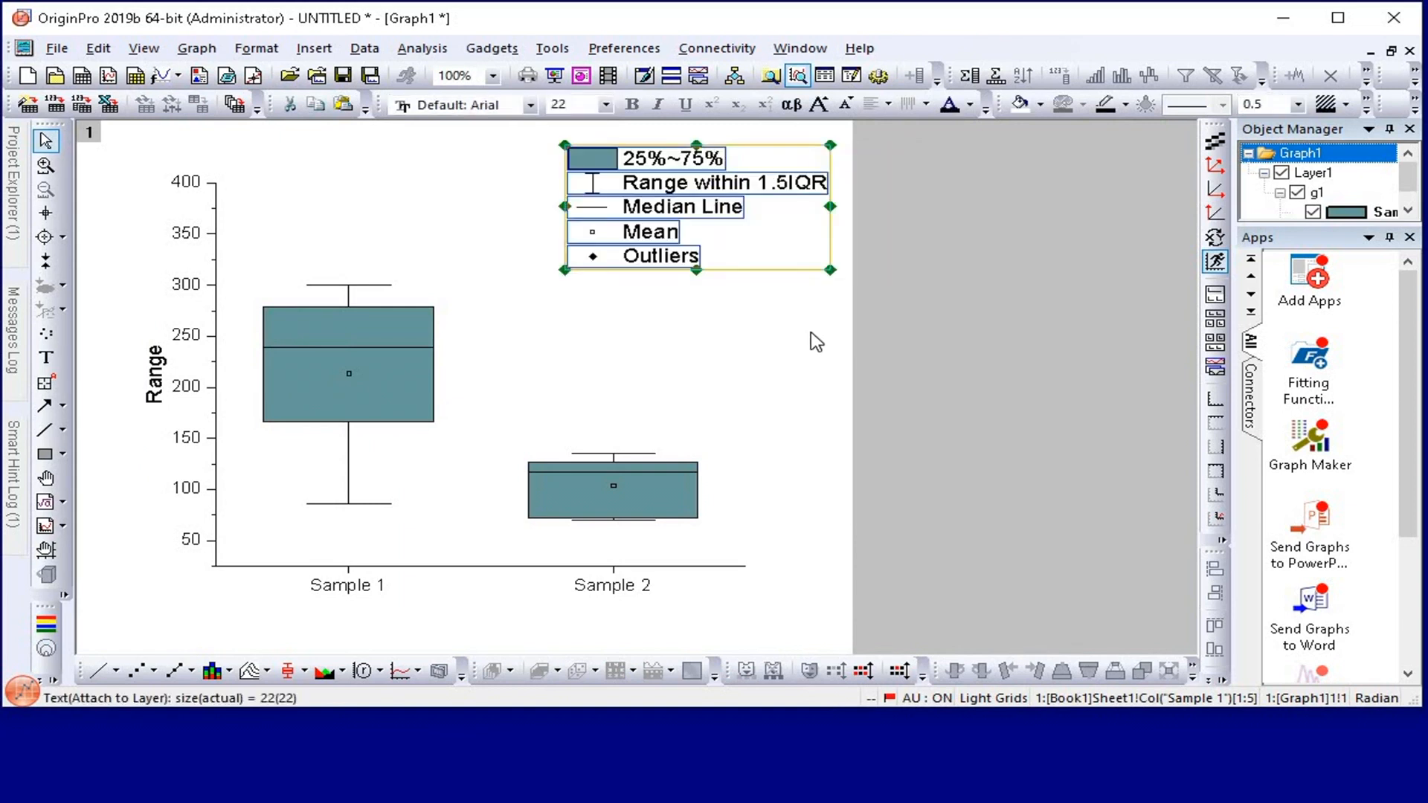
# - Set the Y axis major tick increment to 100
pyautogui.click(187, 386)
pyautogui.doubleClick(187, 386)
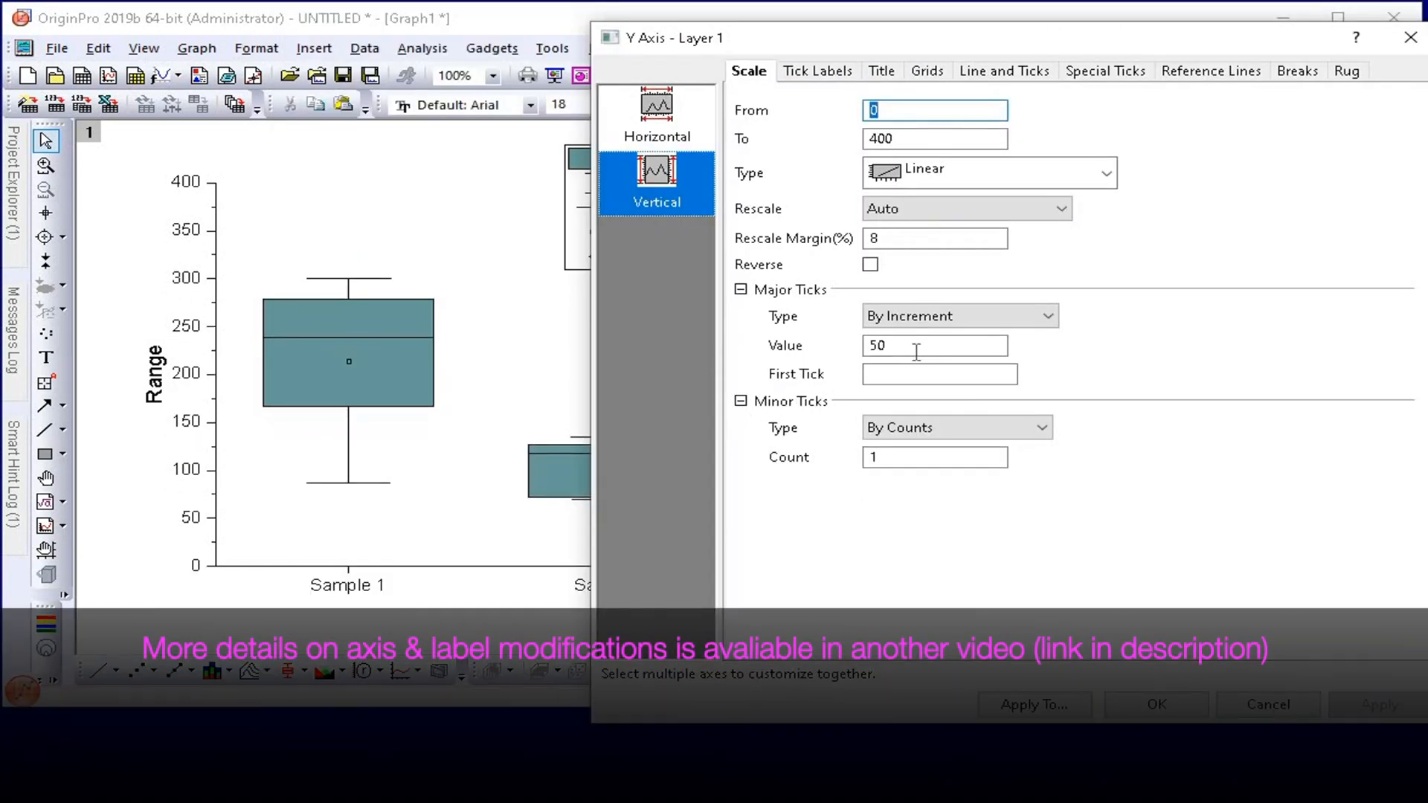
pyautogui.doubleClick(920, 344)
pyautogui.write('100')
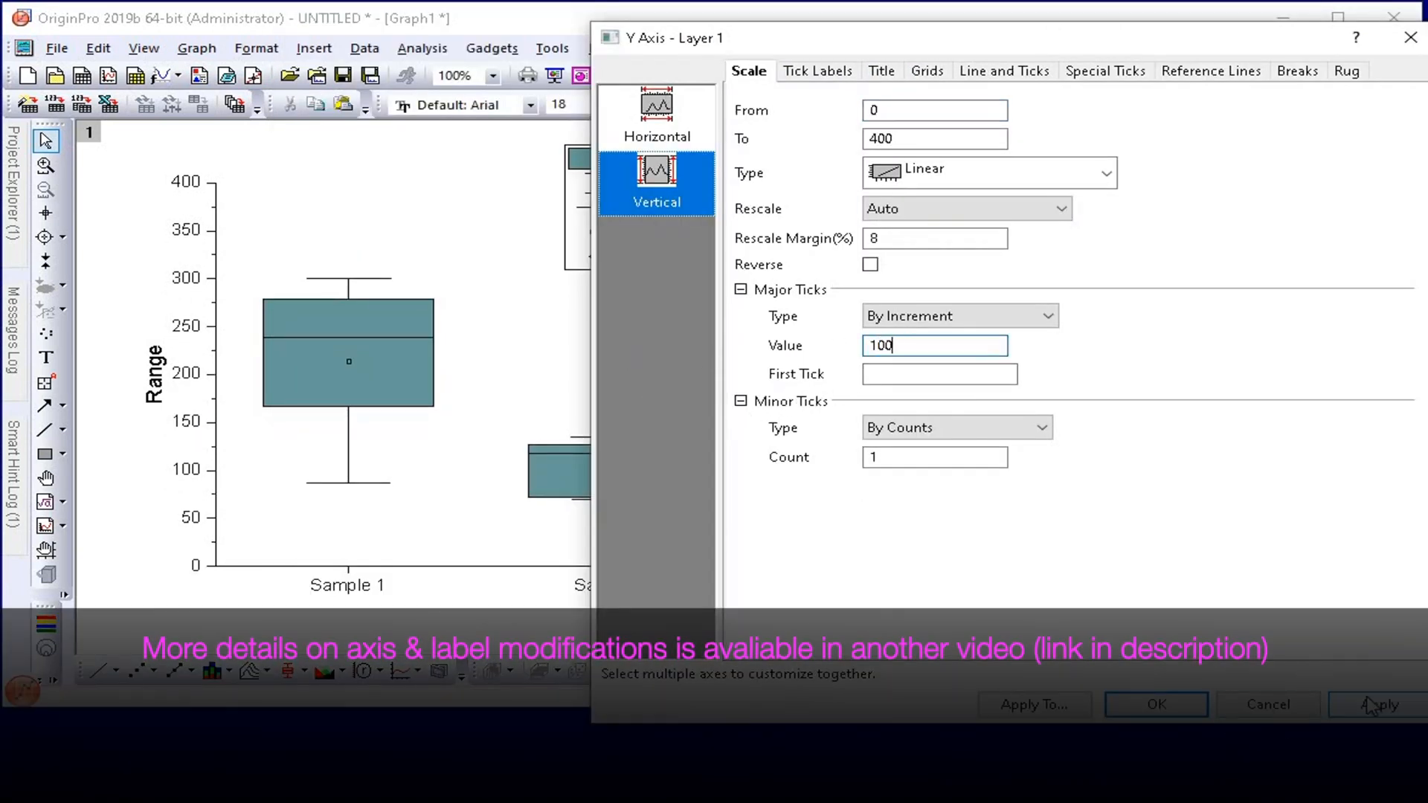
# - Set the left axis minor tick style to None
pyautogui.click(1035, 74)
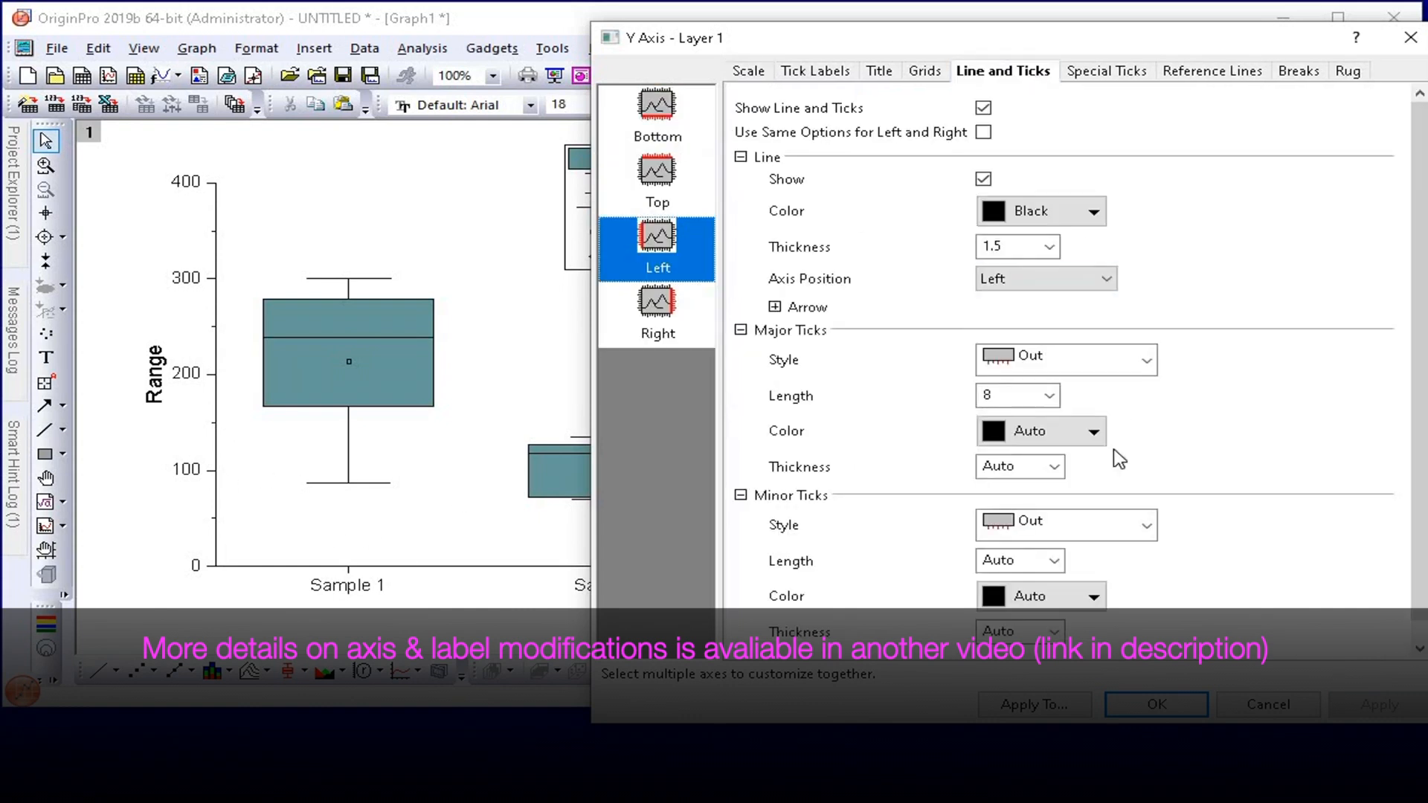
pyautogui.click(1115, 525)
pyautogui.click(1067, 632)
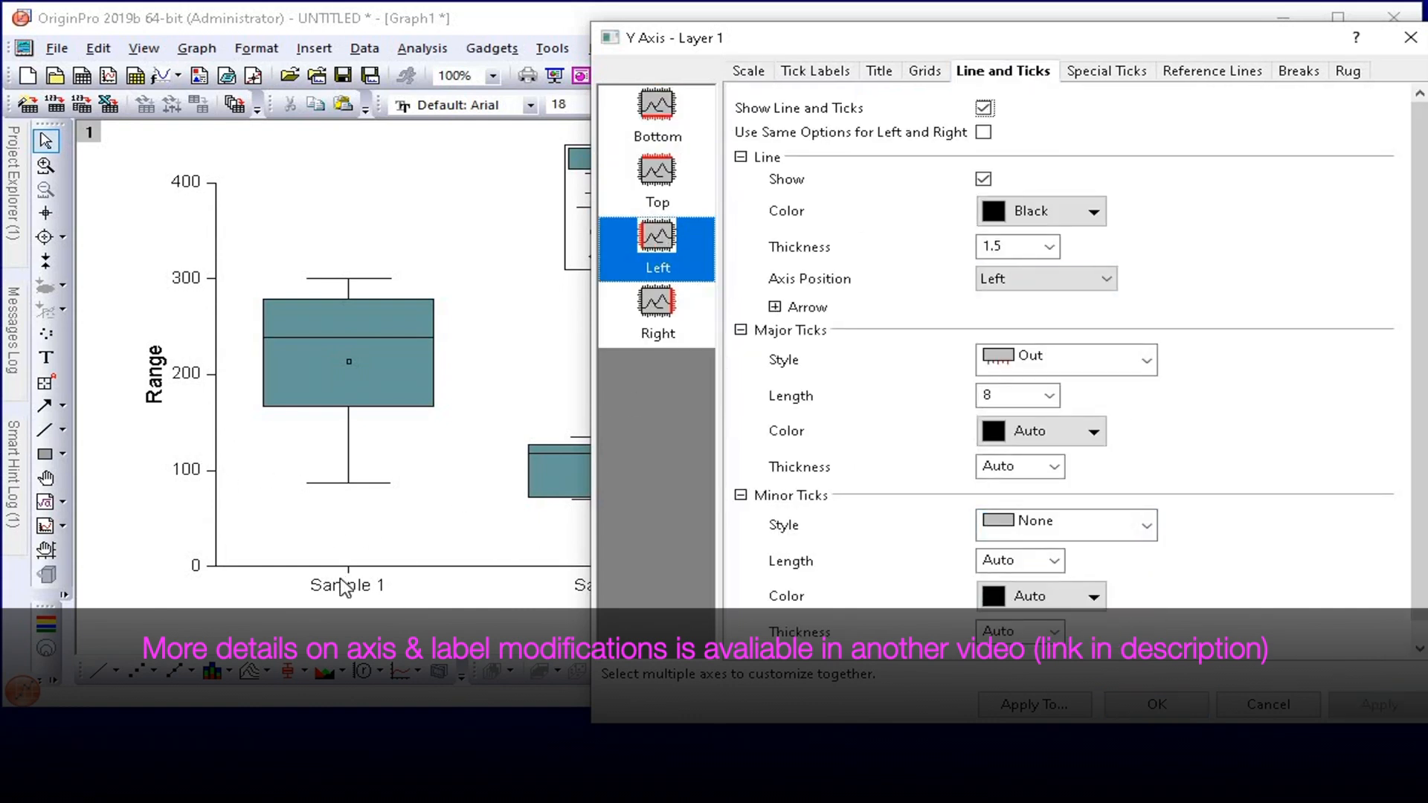
# - Set both the minor and major tick styles of the bottom axis to None and confirm the axis settings
pyautogui.click(657, 111)
pyautogui.click(1078, 525)
pyautogui.click(1071, 625)
pyautogui.click(1078, 360)
pyautogui.click(1108, 470)
pyautogui.click(1158, 704)
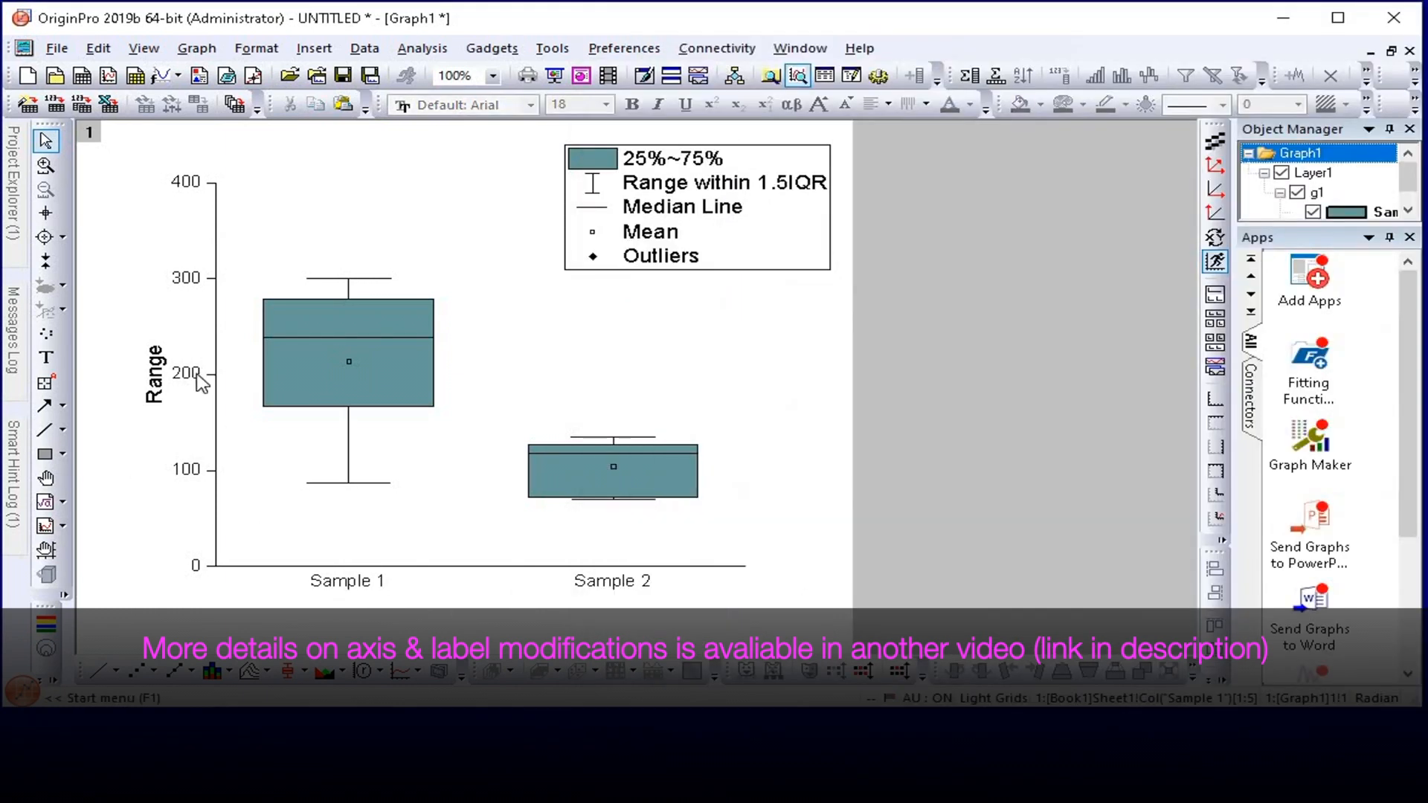
# - Enlarge the Y axis and X axis tick labels to font size 36
pyautogui.click(198, 377)
pyautogui.click(606, 104)
pyautogui.click(566, 308)
pyautogui.click(320, 590)
pyautogui.click(606, 104)
pyautogui.click(565, 309)
# - Set the font size of the Range axis title to 36
pyautogui.click(182, 383)
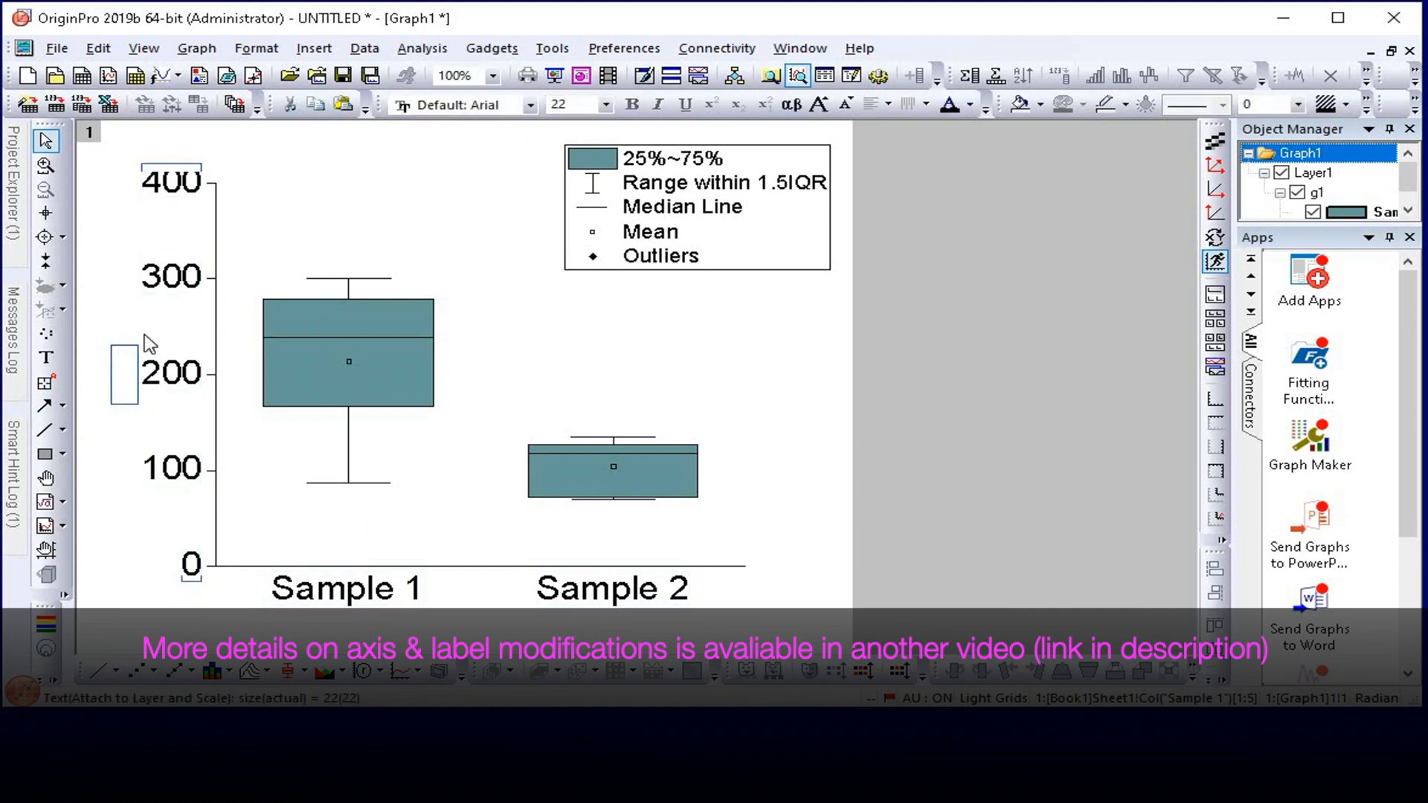
pyautogui.click(123, 372)
pyautogui.click(606, 104)
pyautogui.click(565, 309)
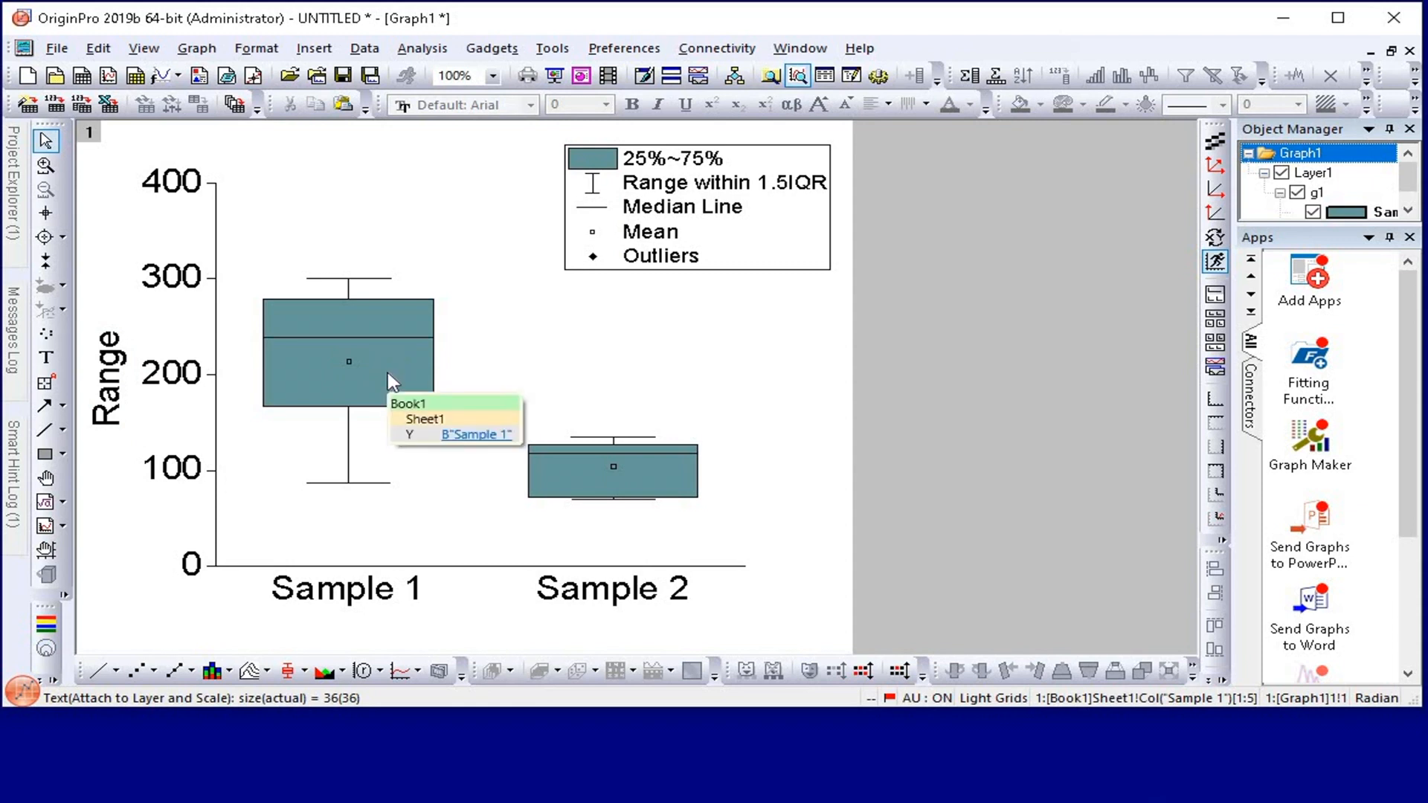
# - Switch the grouped box plots to Independent edit mode and set the Sample 1 box's border width to 3
pyautogui.doubleClick(392, 382)
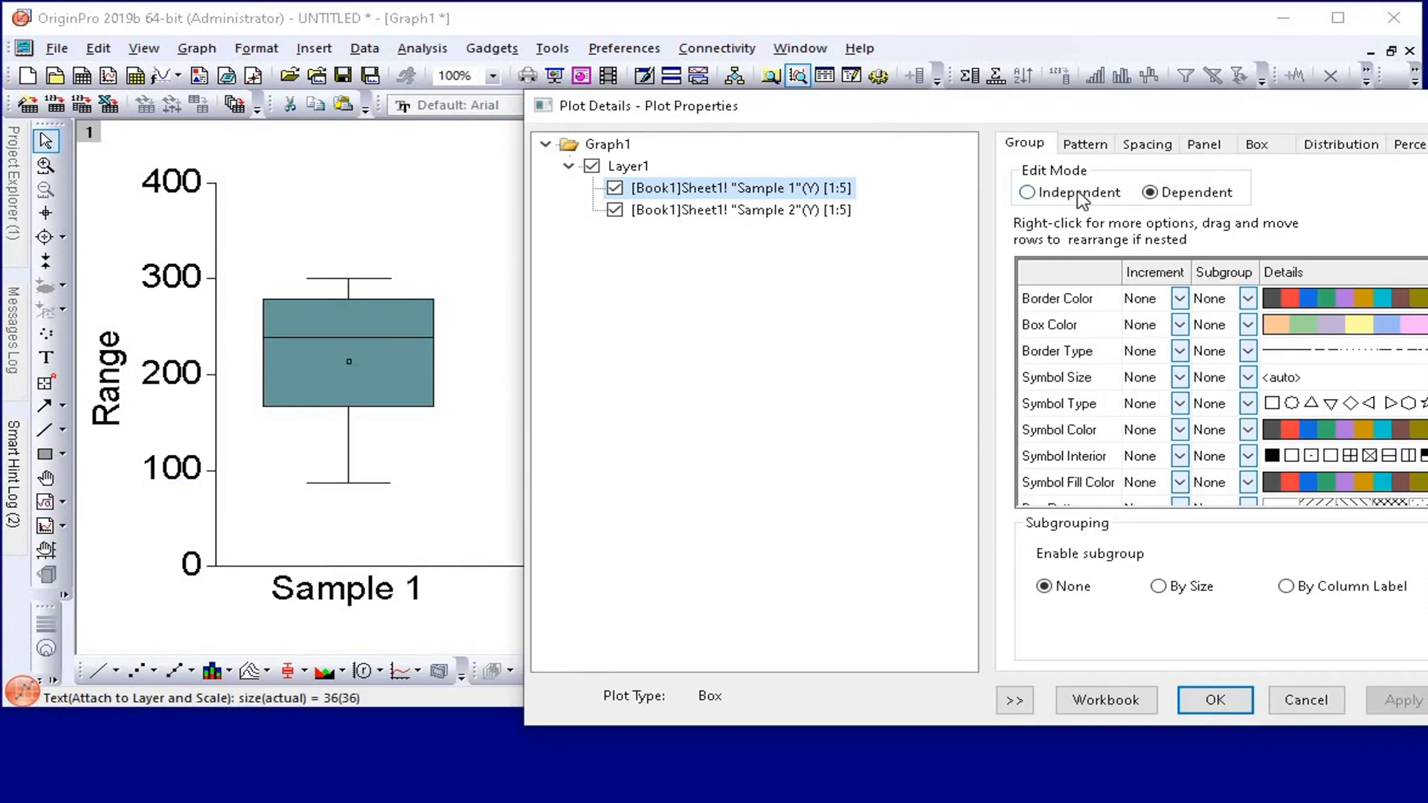
pyautogui.click(1080, 195)
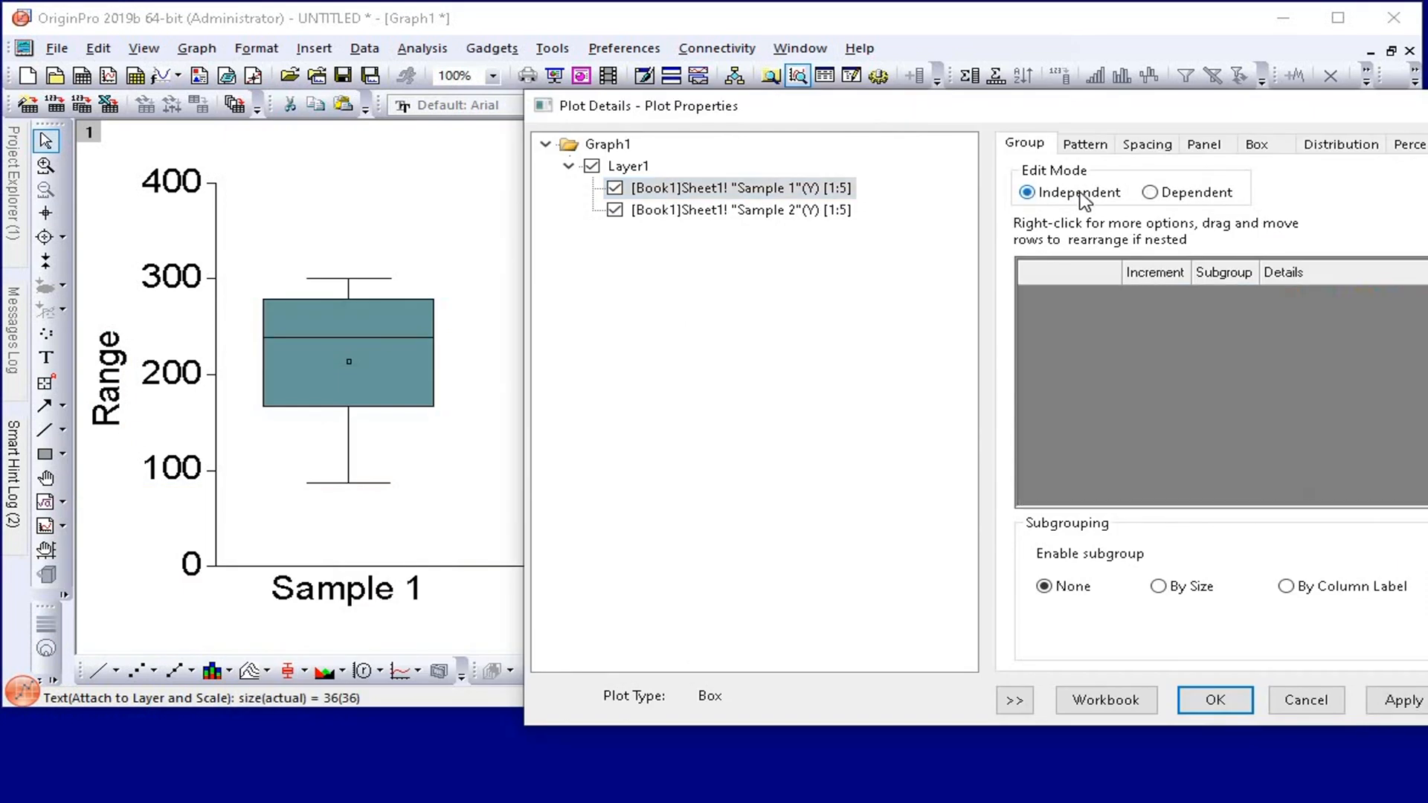
pyautogui.click(1085, 145)
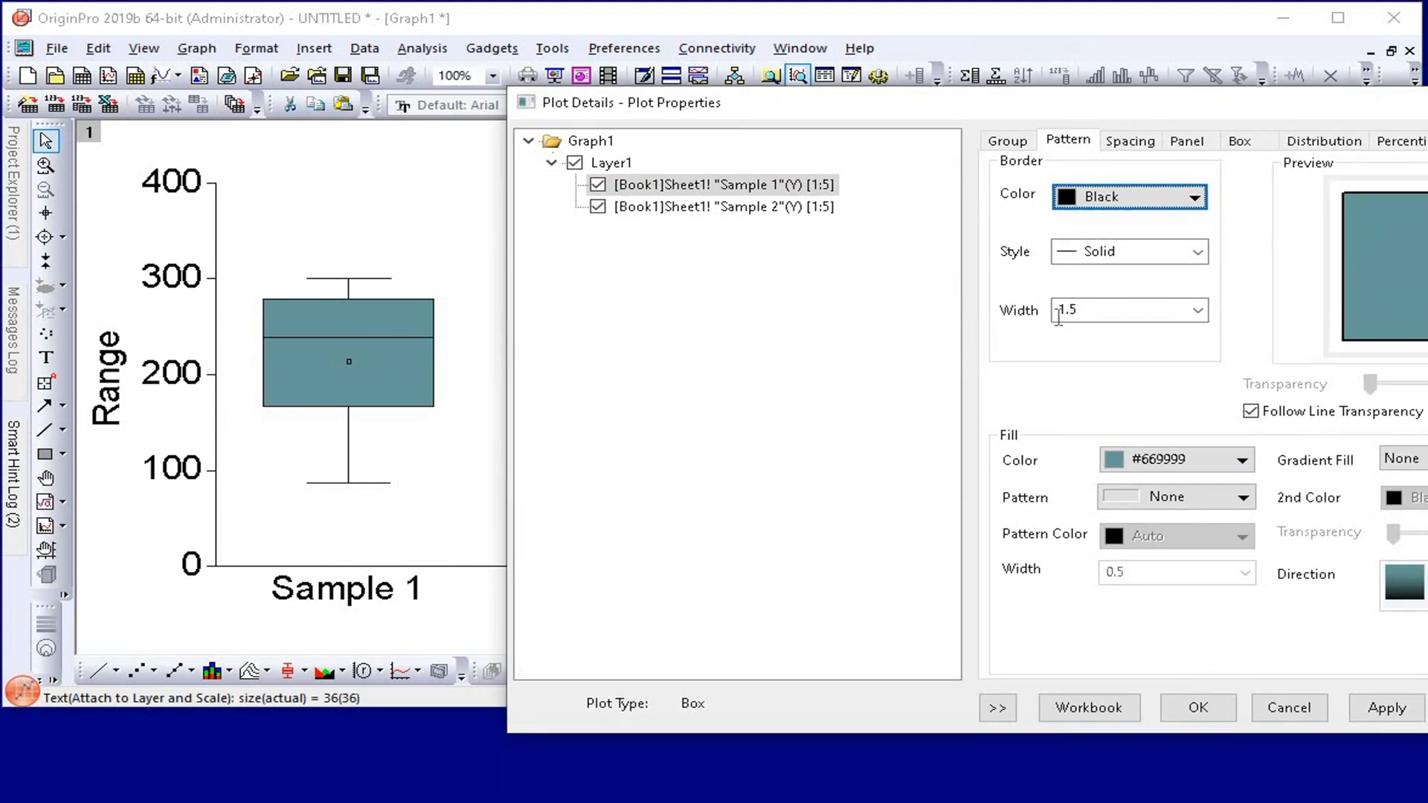
pyautogui.click(1198, 311)
pyautogui.click(1198, 310)
pyautogui.click(1198, 311)
pyautogui.click(1143, 415)
pyautogui.click(1386, 707)
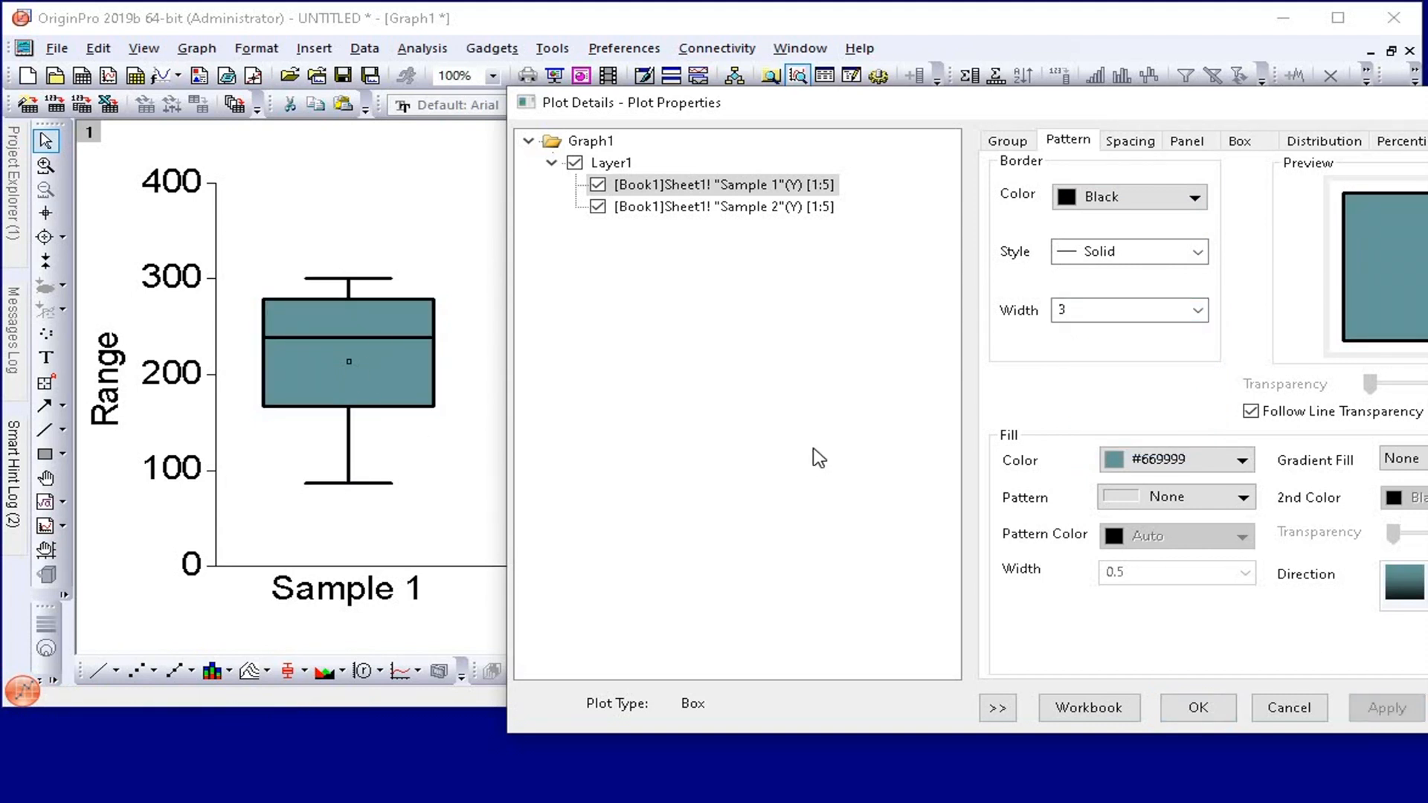
# - Fill the Sample 1 box with light pink, #FFB3DD
pyautogui.click(1241, 461)
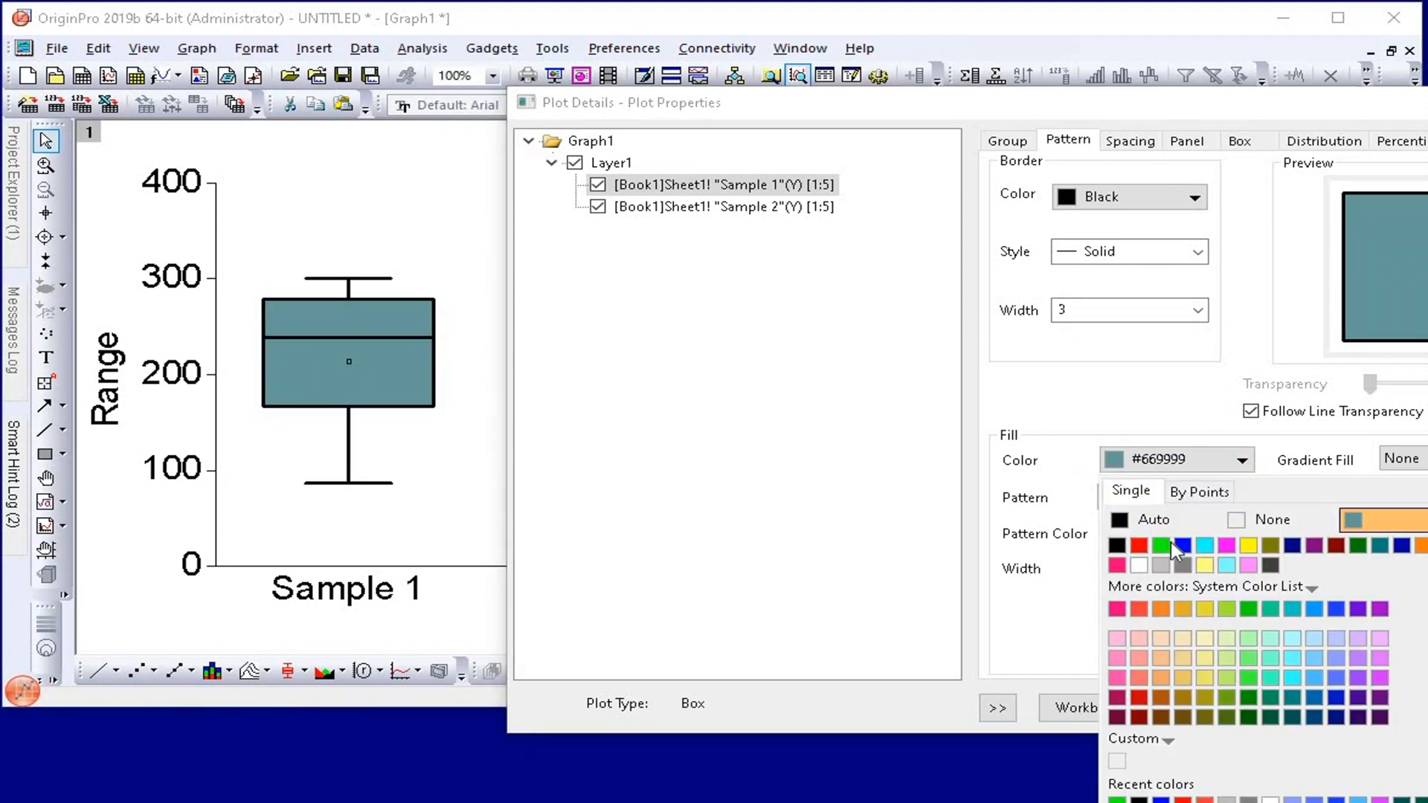
pyautogui.click(1117, 638)
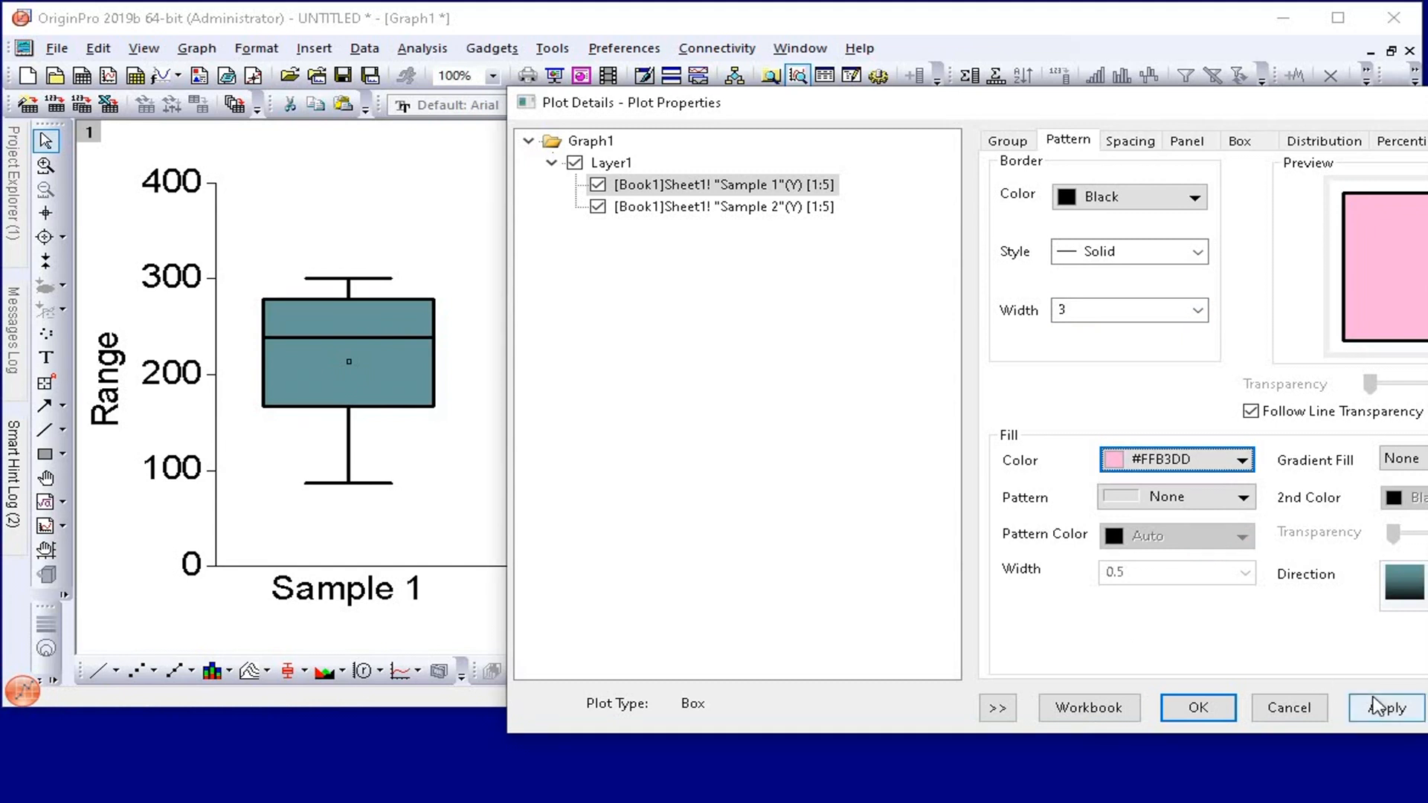
pyautogui.click(1386, 707)
# - Set the Sample 2 box's fill color to Green
pyautogui.moveTo(866, 115); pyautogui.dragTo(1089, 113)
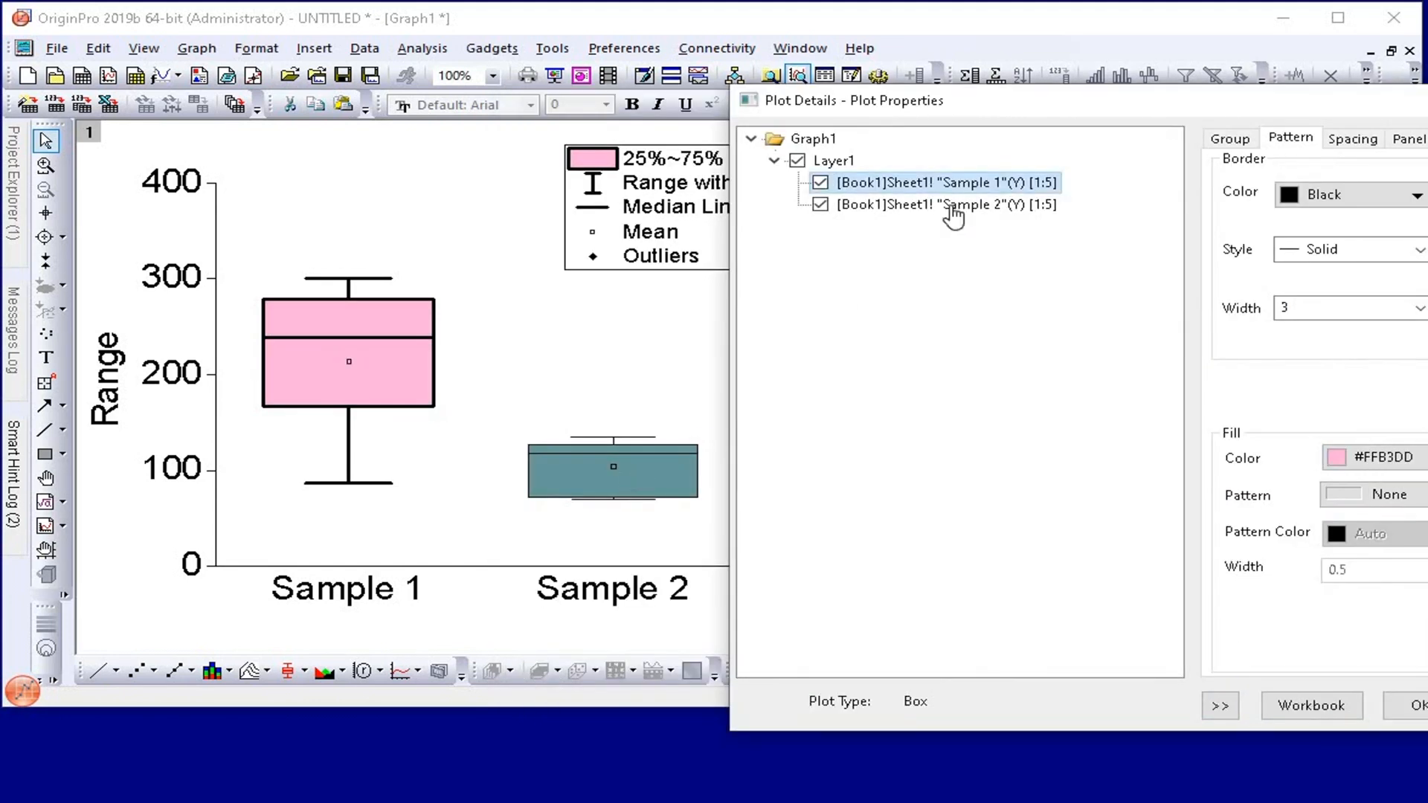
pyautogui.click(632, 476)
pyautogui.click(1338, 458)
pyautogui.click(1383, 543)
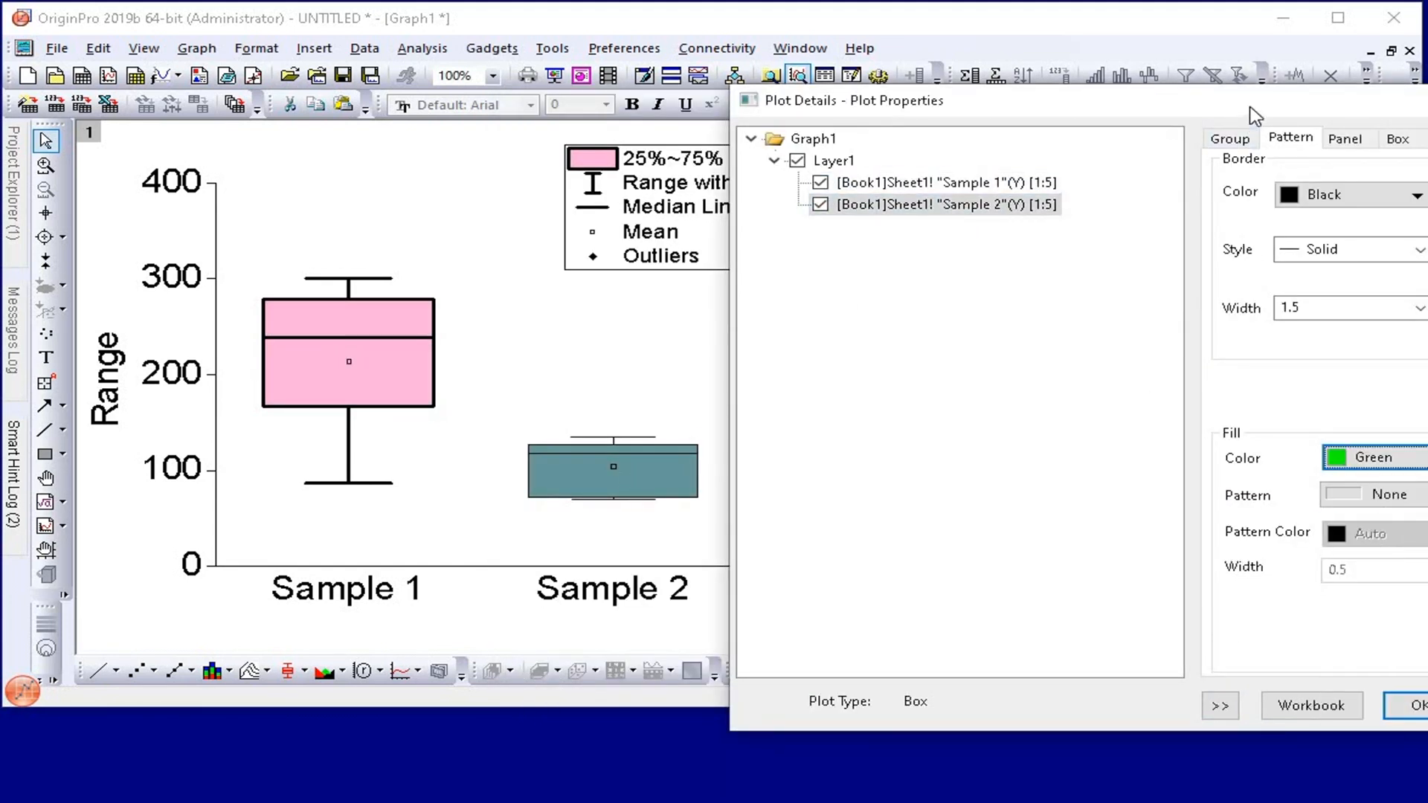
# - Set the Sample 2 box's border width to 3 and confirm the plot details
pyautogui.moveTo(1252, 104); pyautogui.dragTo(973, 20)
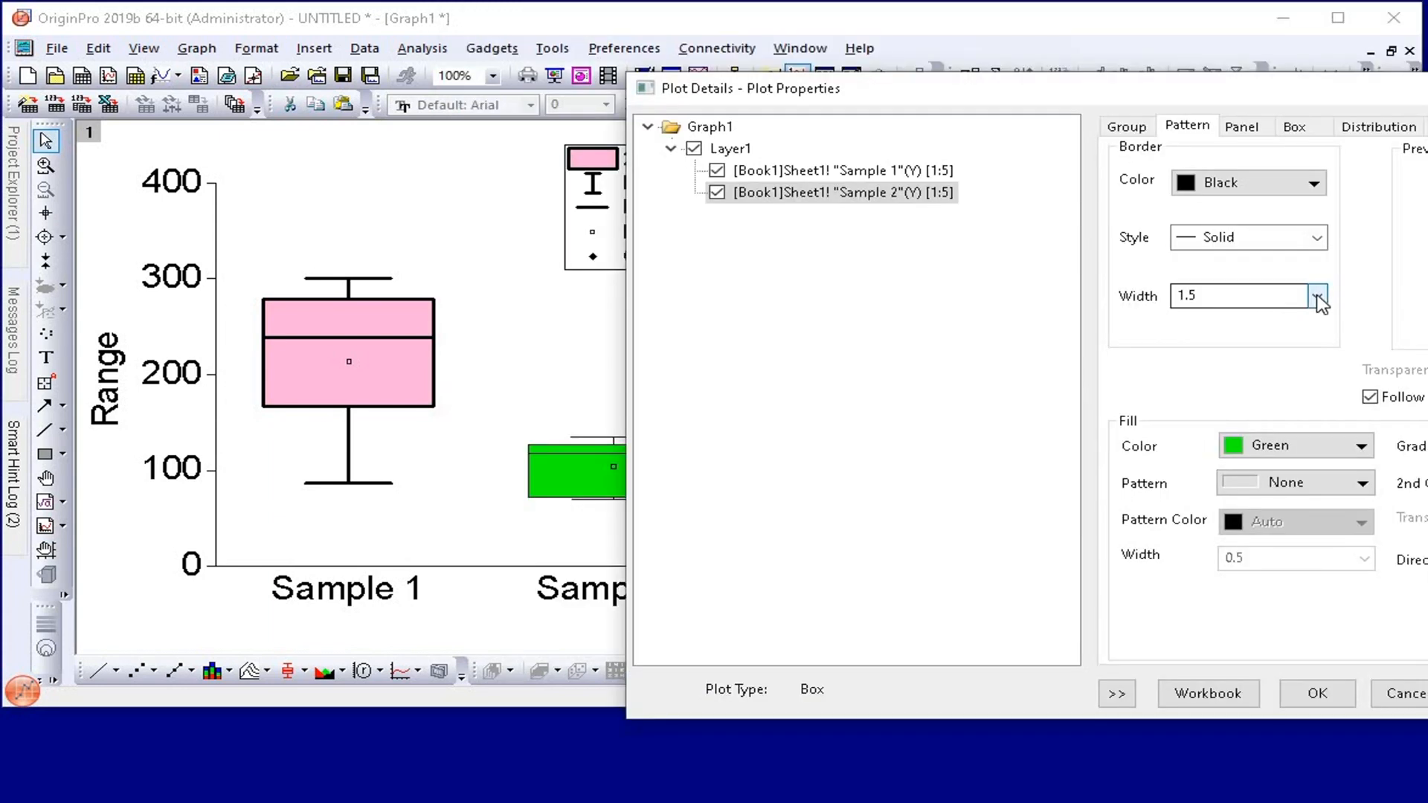
pyautogui.click(1316, 296)
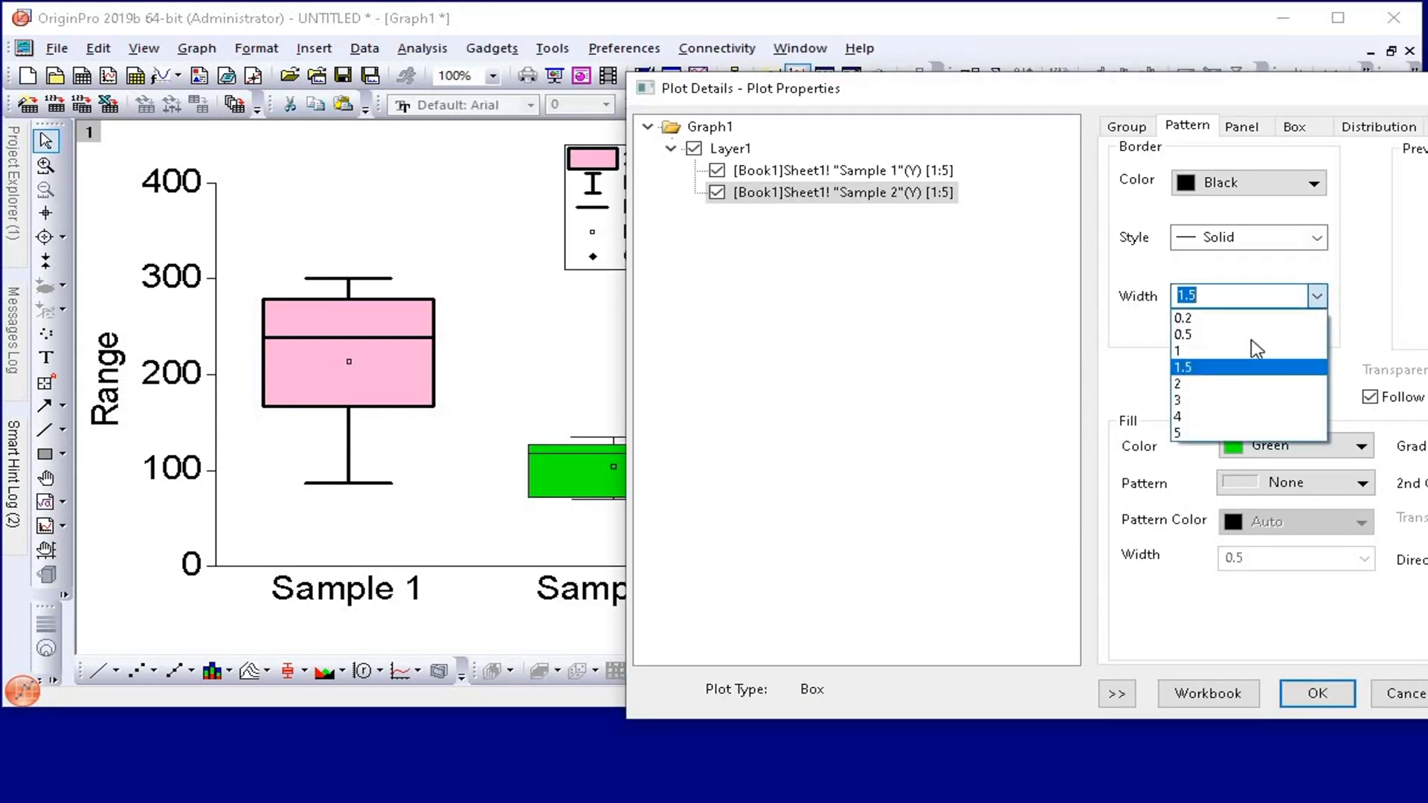
pyautogui.click(1238, 405)
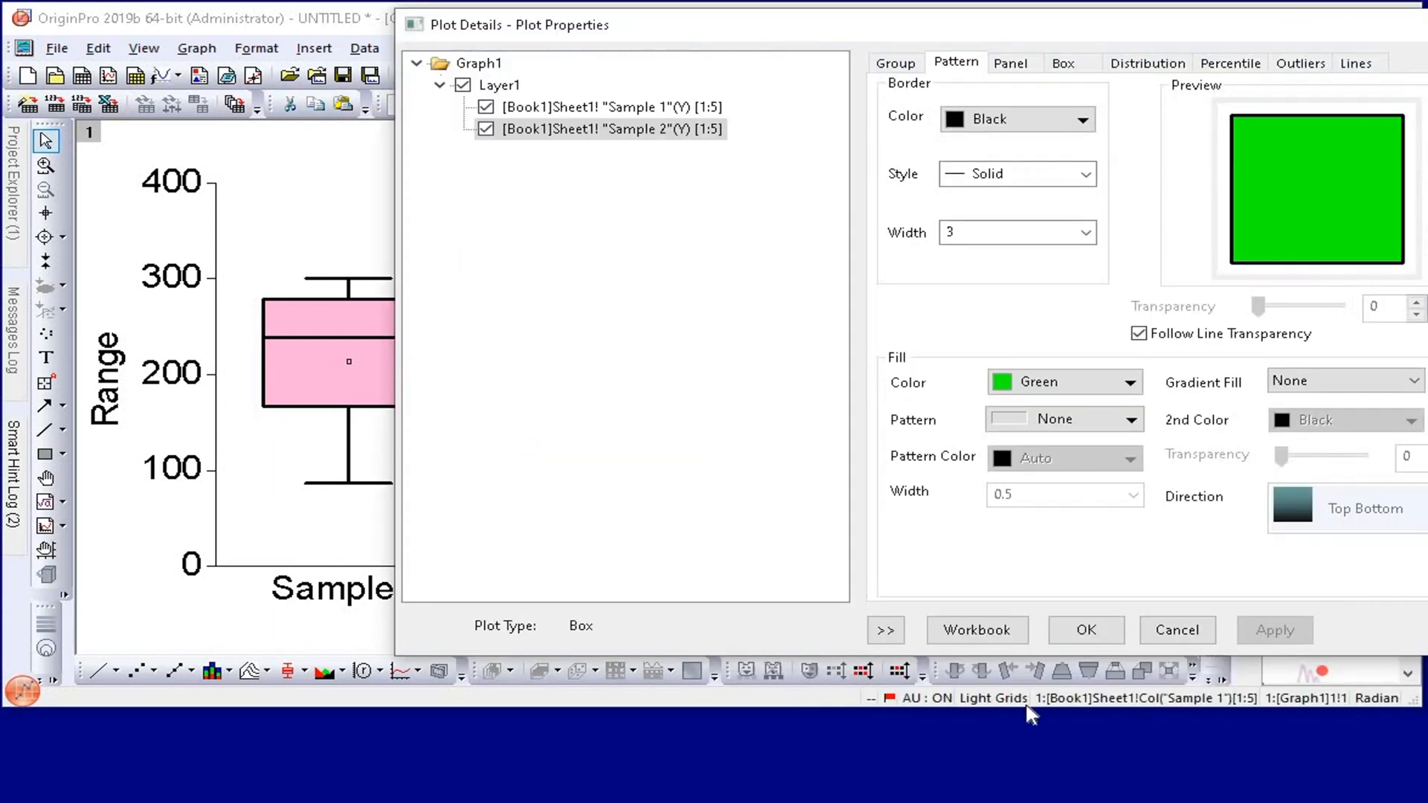
pyautogui.click(1074, 628)
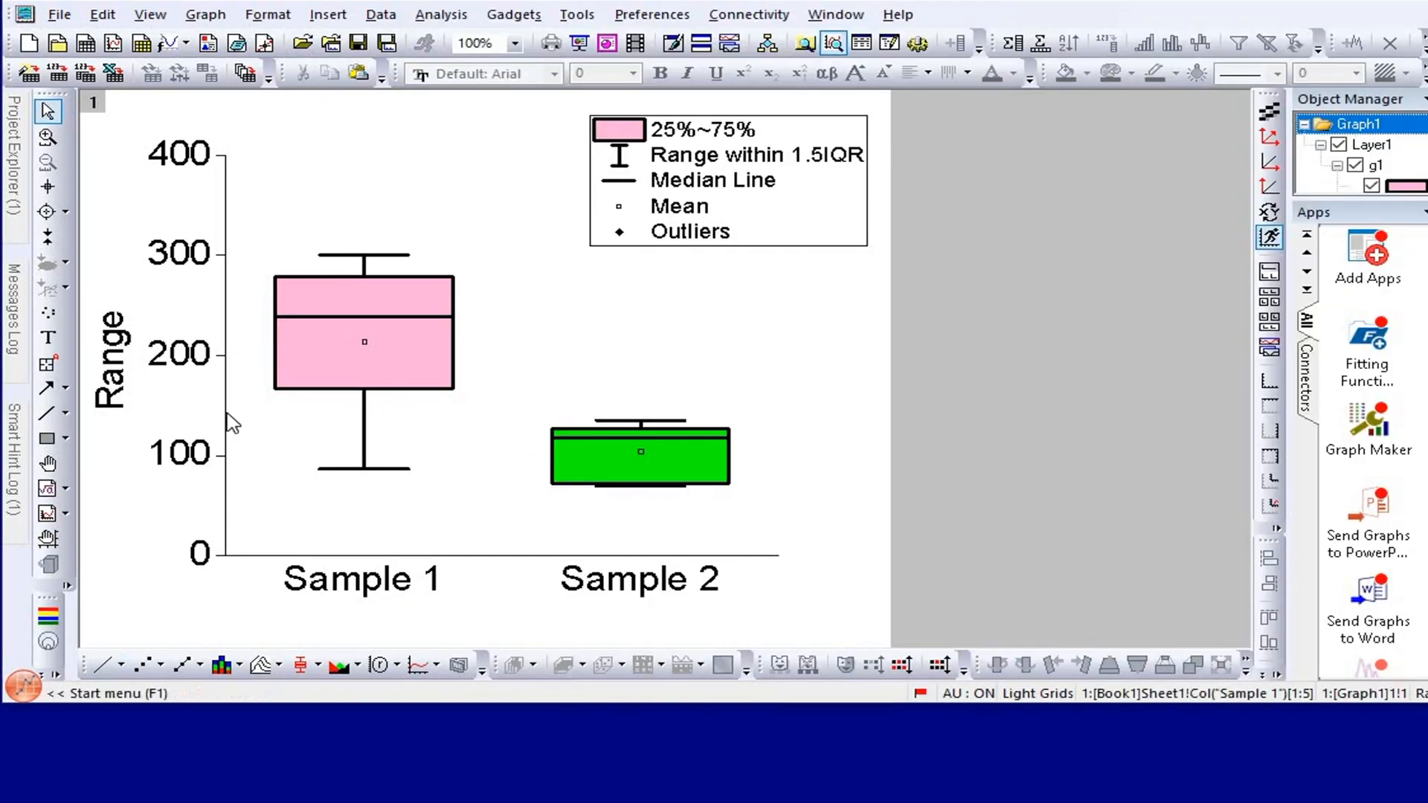
# - Set the left axis line thickness to 3 and apply it
pyautogui.click(223, 416)
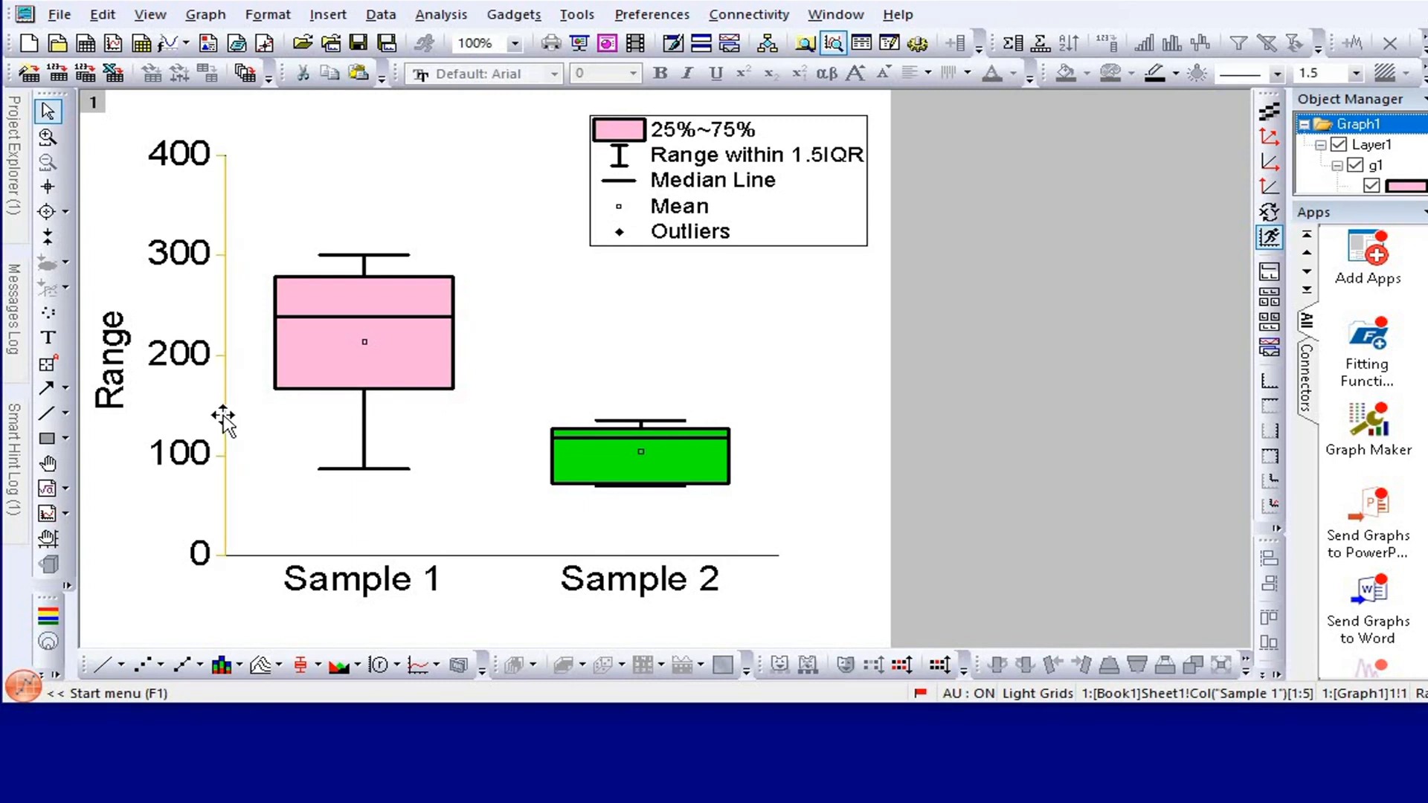
pyautogui.click(223, 417)
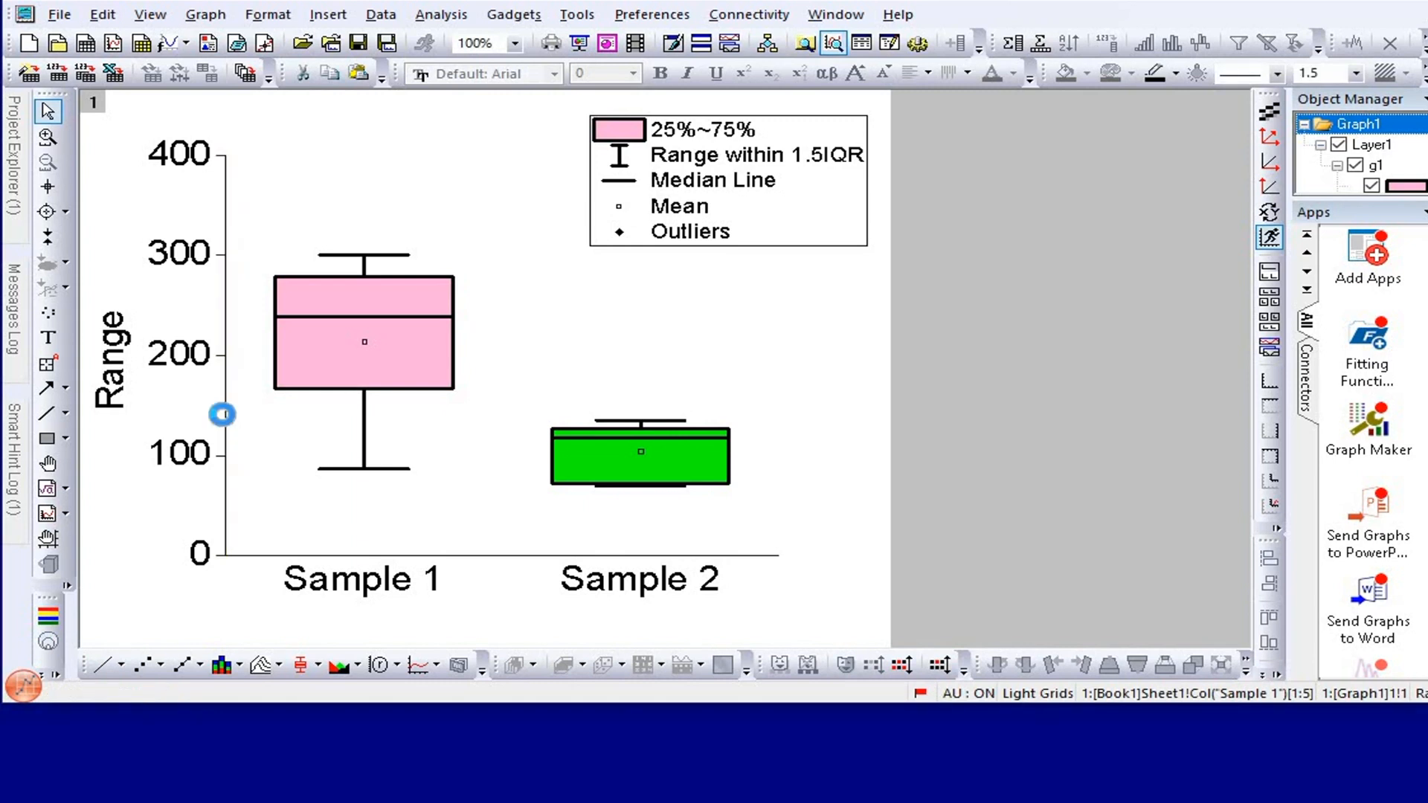
pyautogui.doubleClick(227, 424)
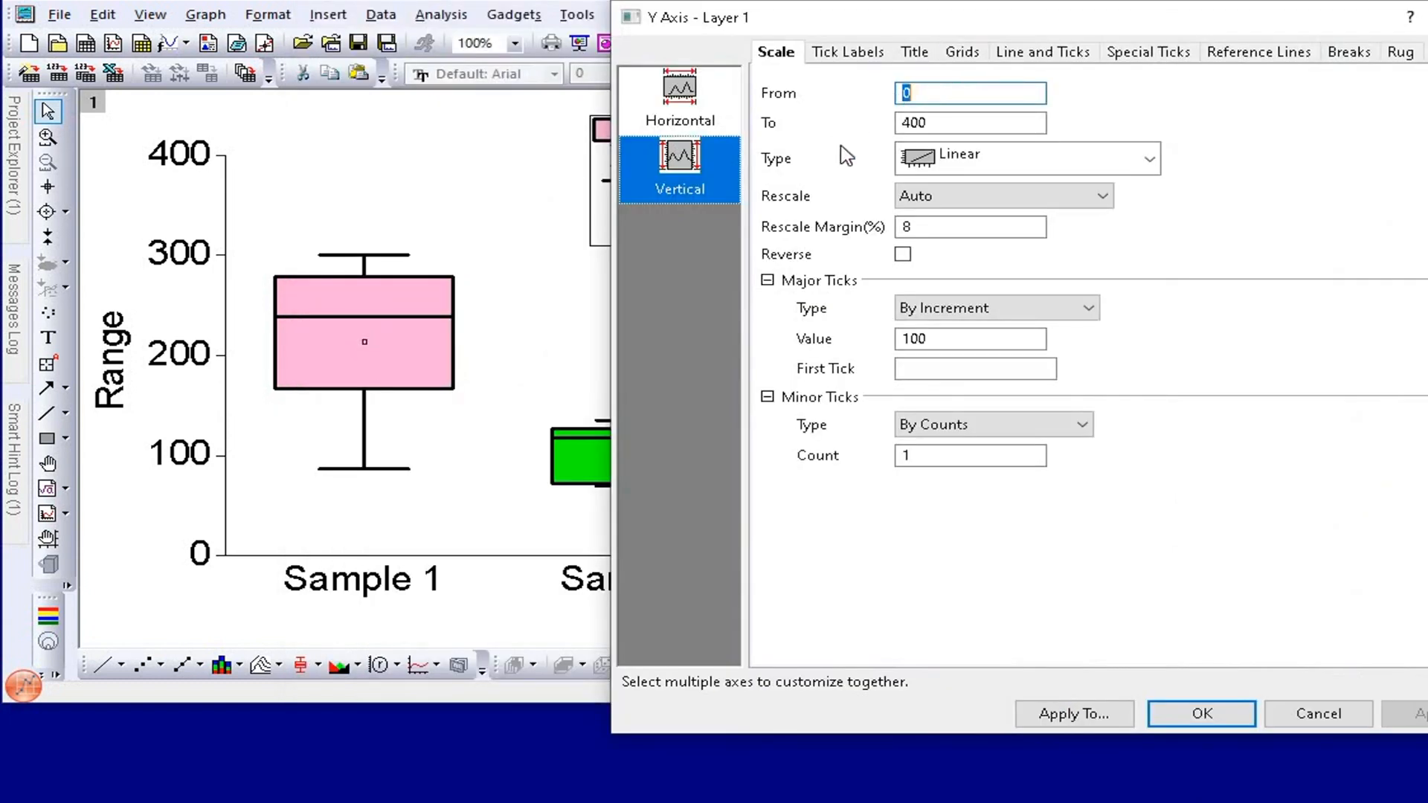
pyautogui.click(1047, 53)
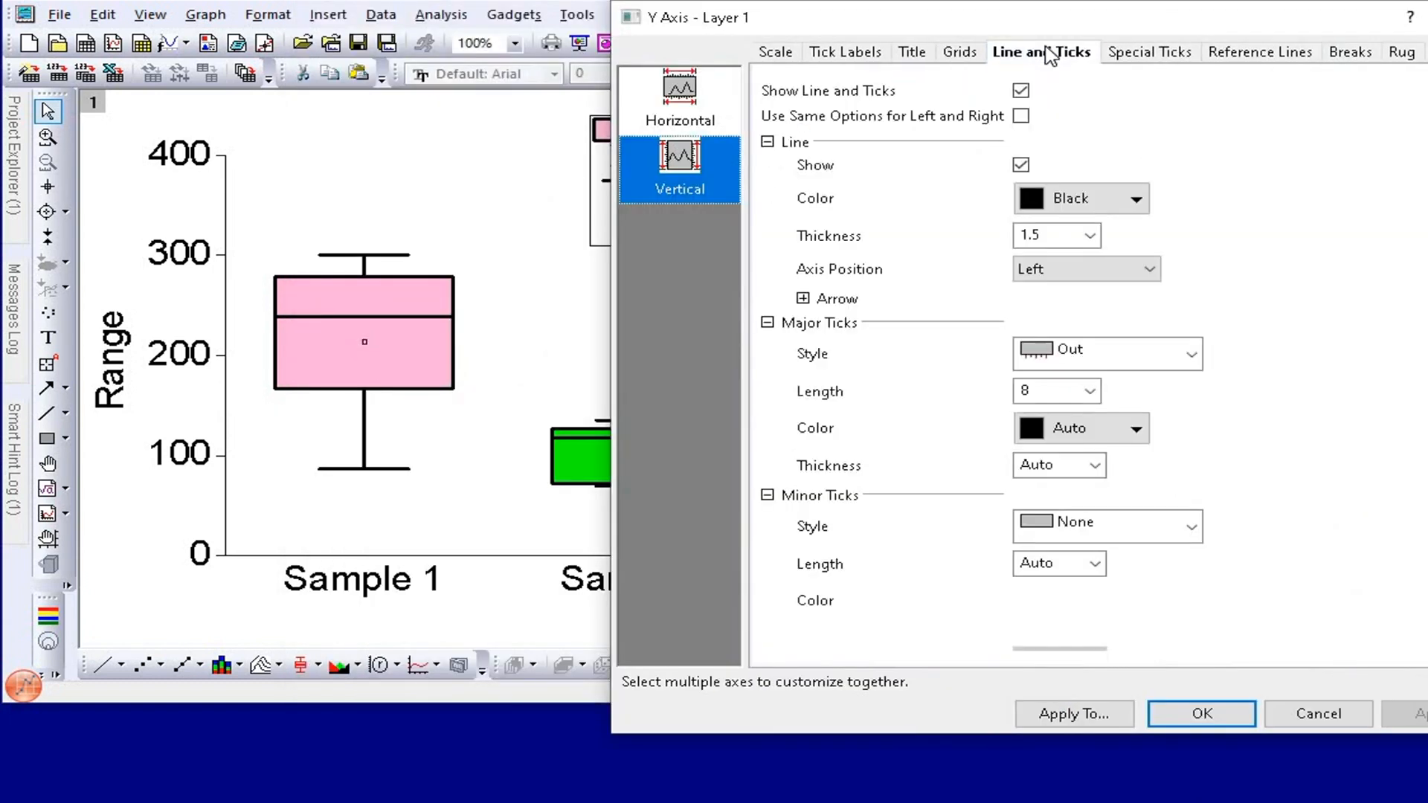
pyautogui.click(1088, 236)
pyautogui.click(1038, 345)
pyautogui.click(1402, 718)
# - Set the bottom axis line thickness to 3 and confirm the axis settings
pyautogui.click(672, 104)
pyautogui.click(1056, 241)
pyautogui.click(1041, 346)
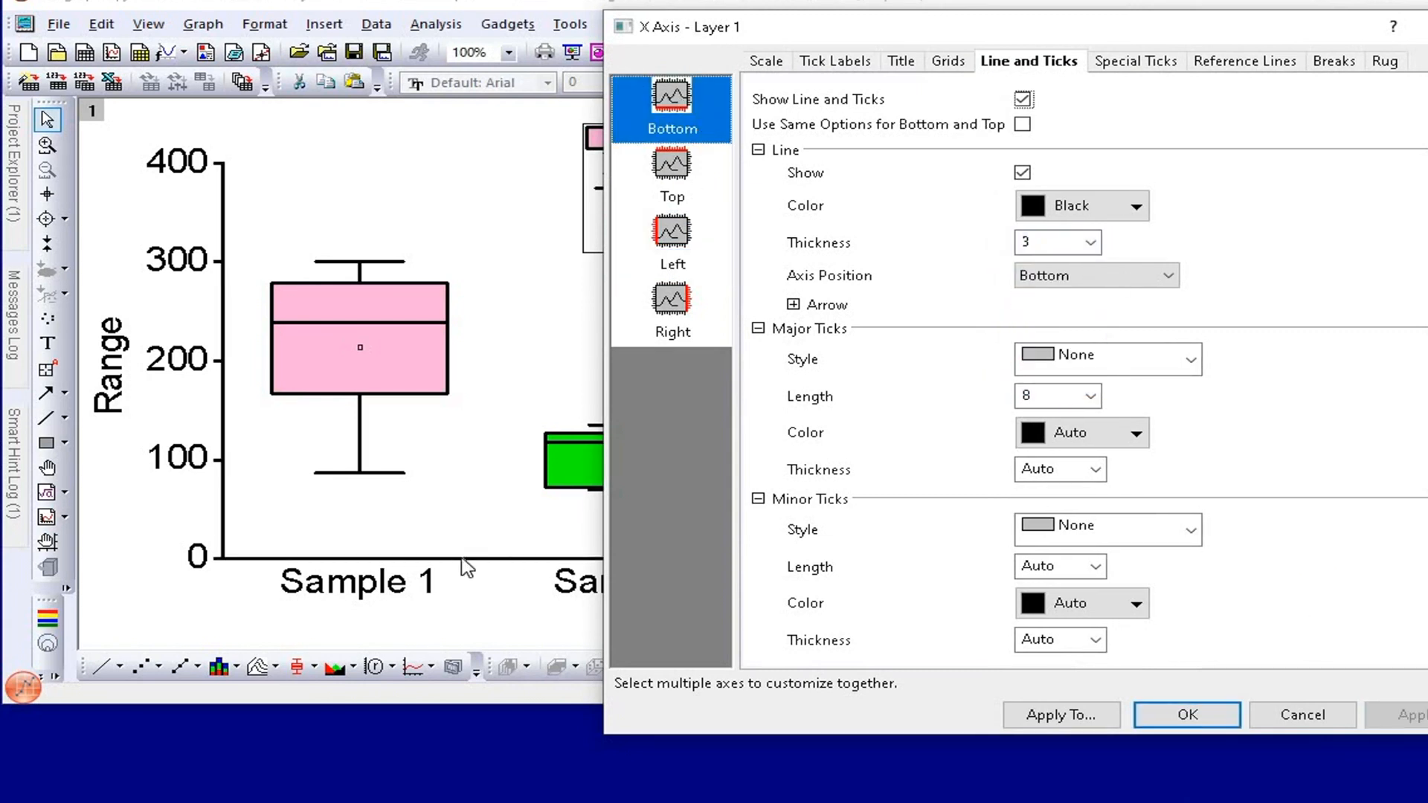
pyautogui.click(1188, 715)
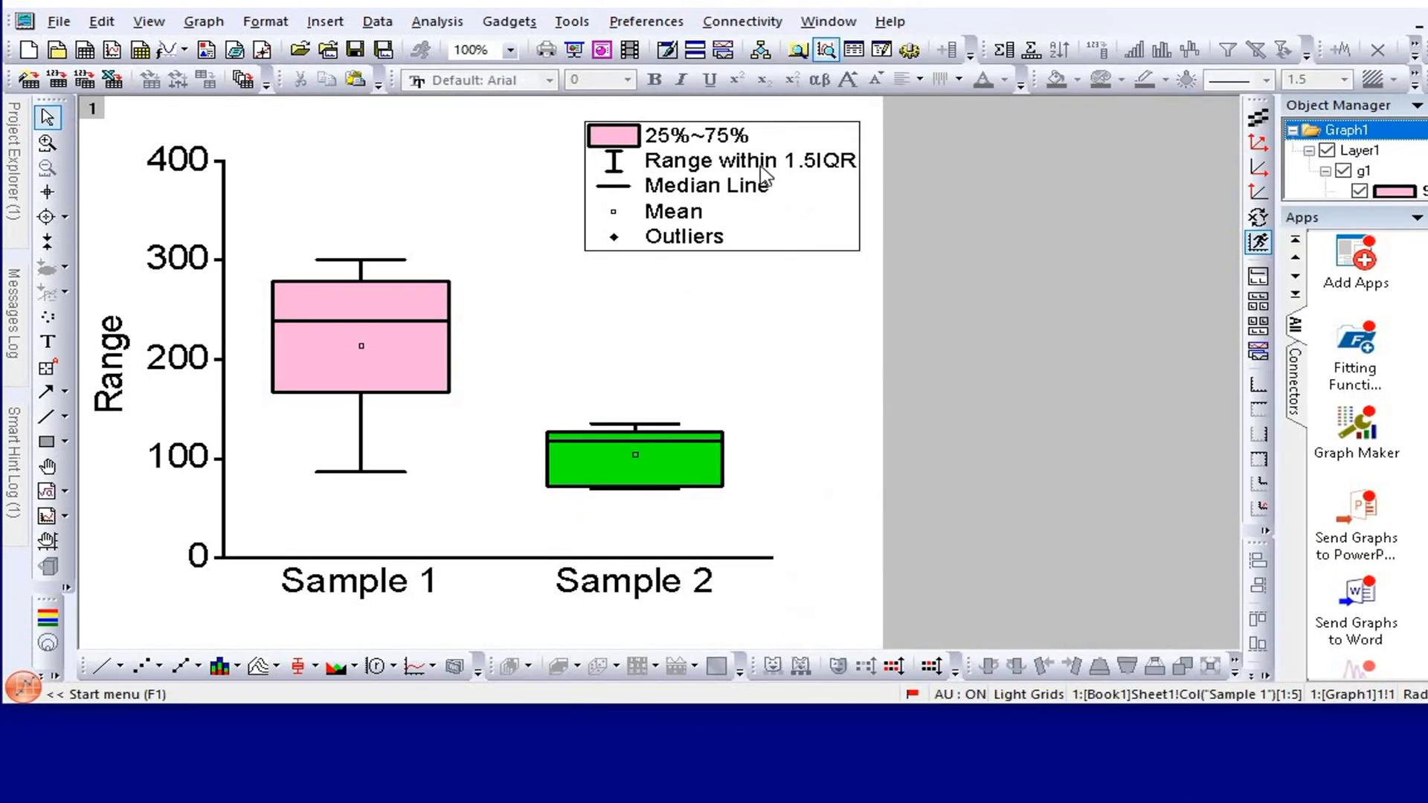
# - Remove the border around the legend by setting its frame to None
pyautogui.rightClick(748, 262)
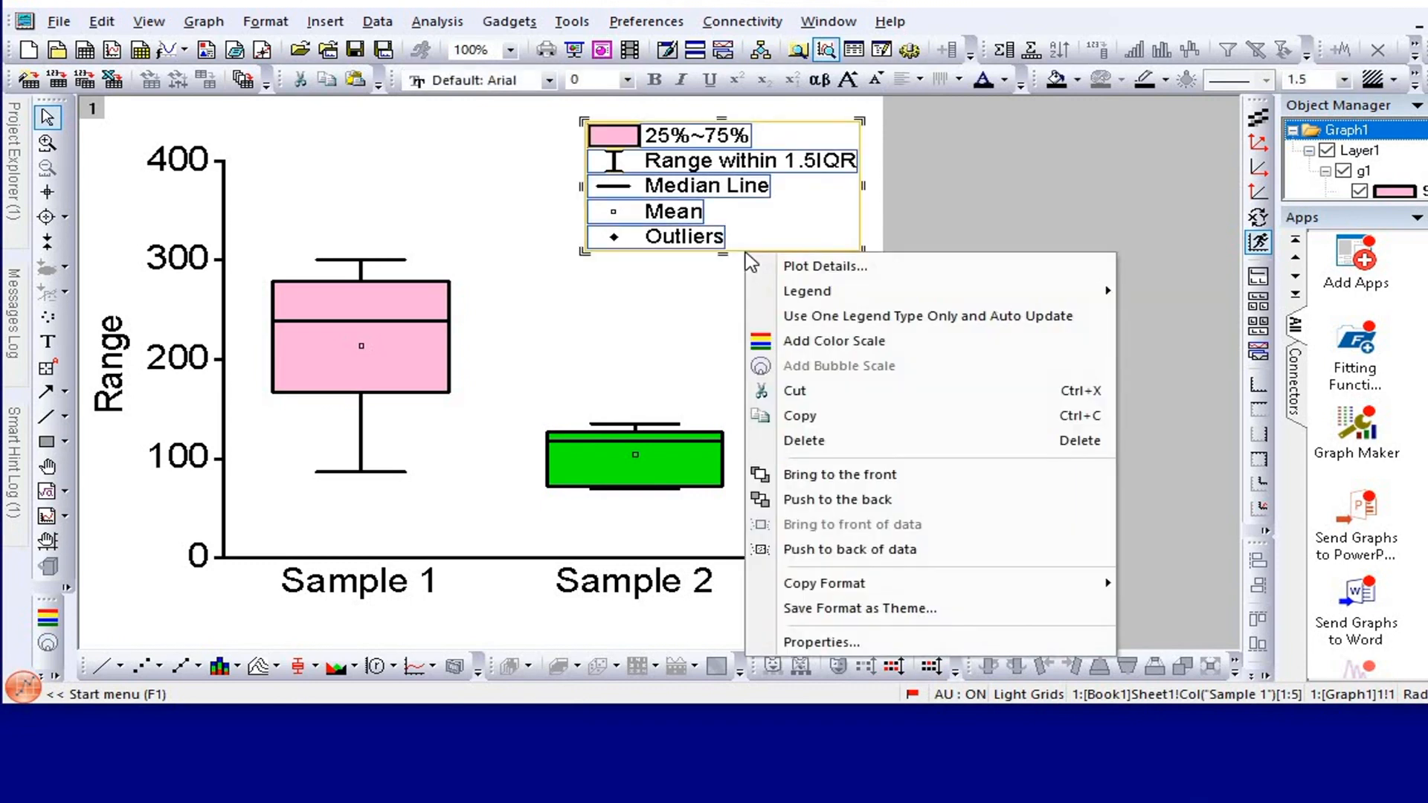
pyautogui.click(867, 641)
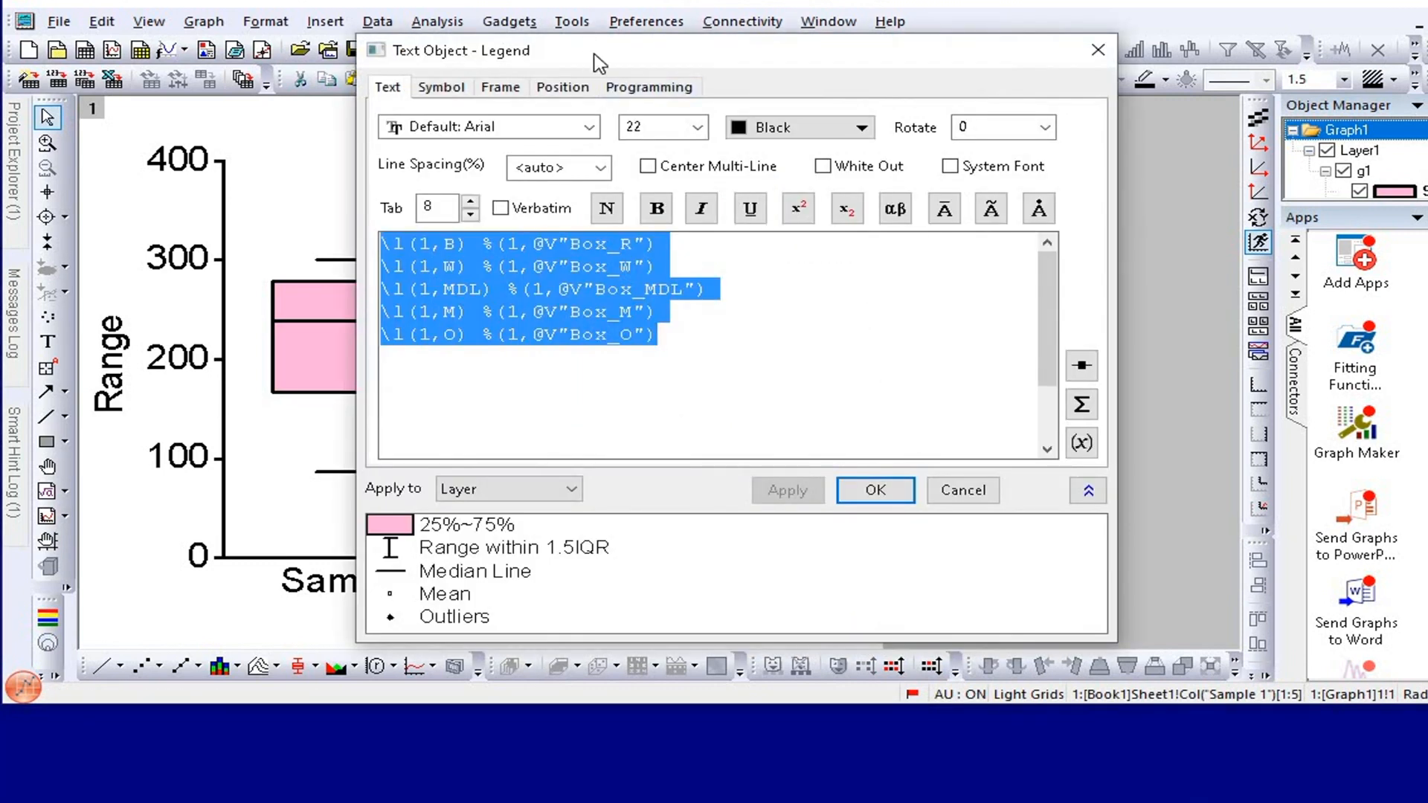
pyautogui.click(947, 162)
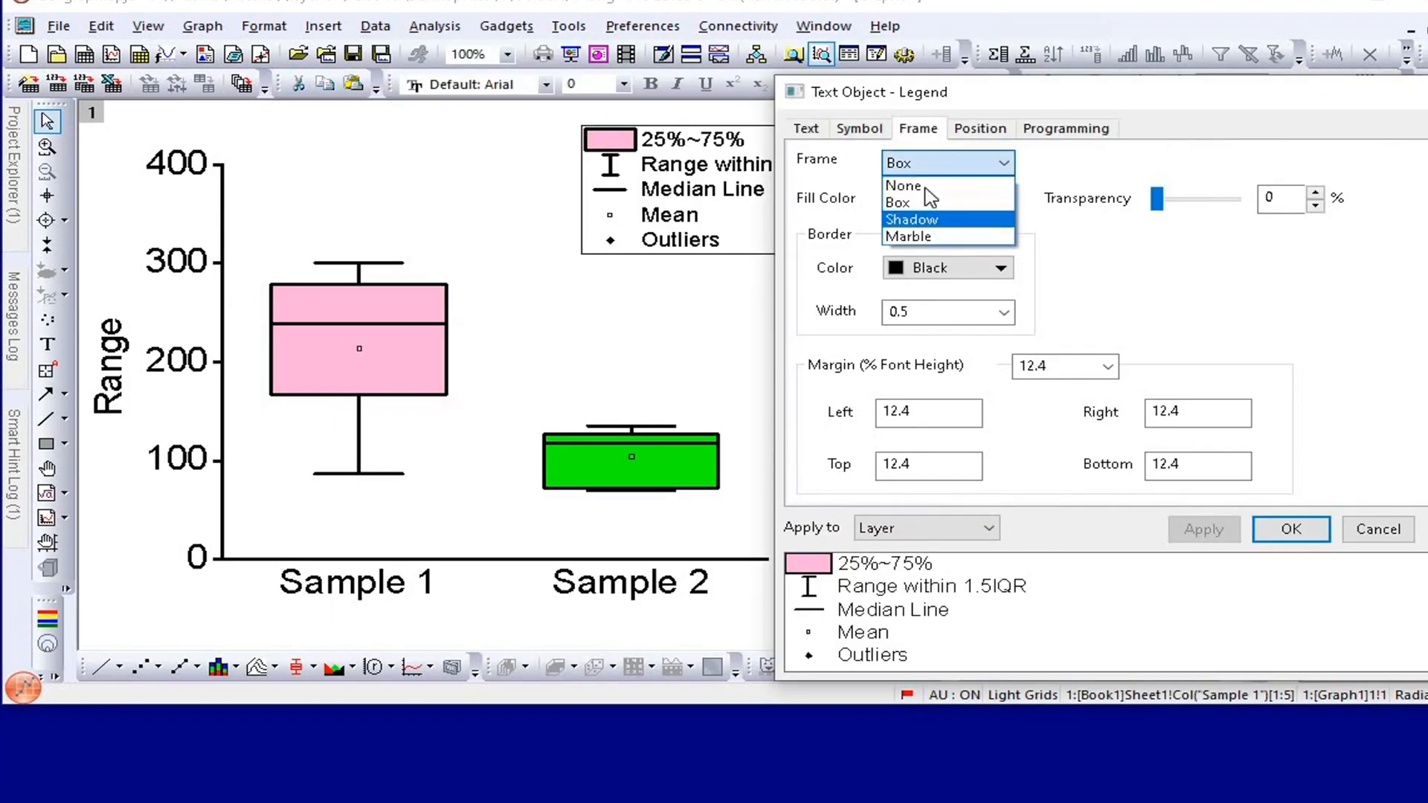
pyautogui.click(917, 186)
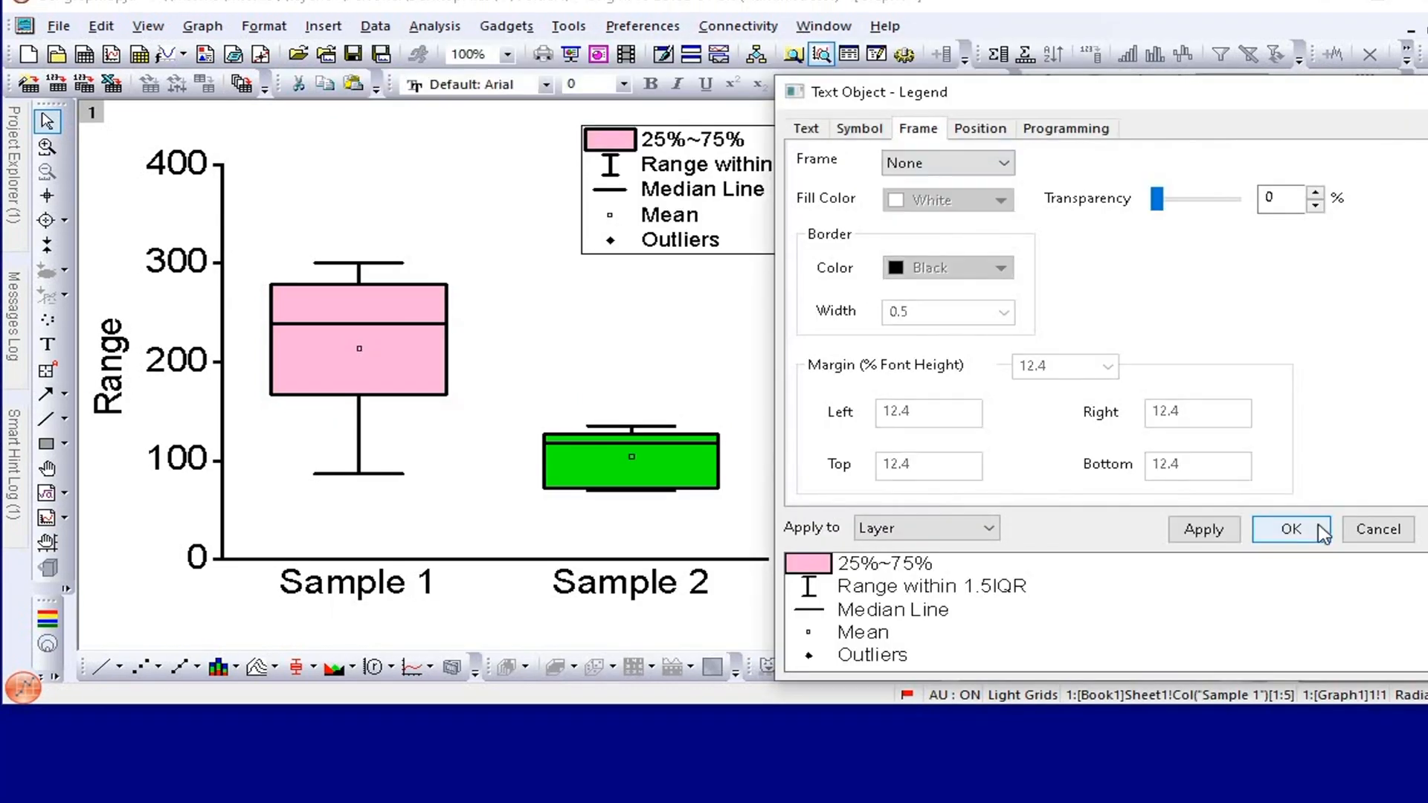
pyautogui.click(1309, 527)
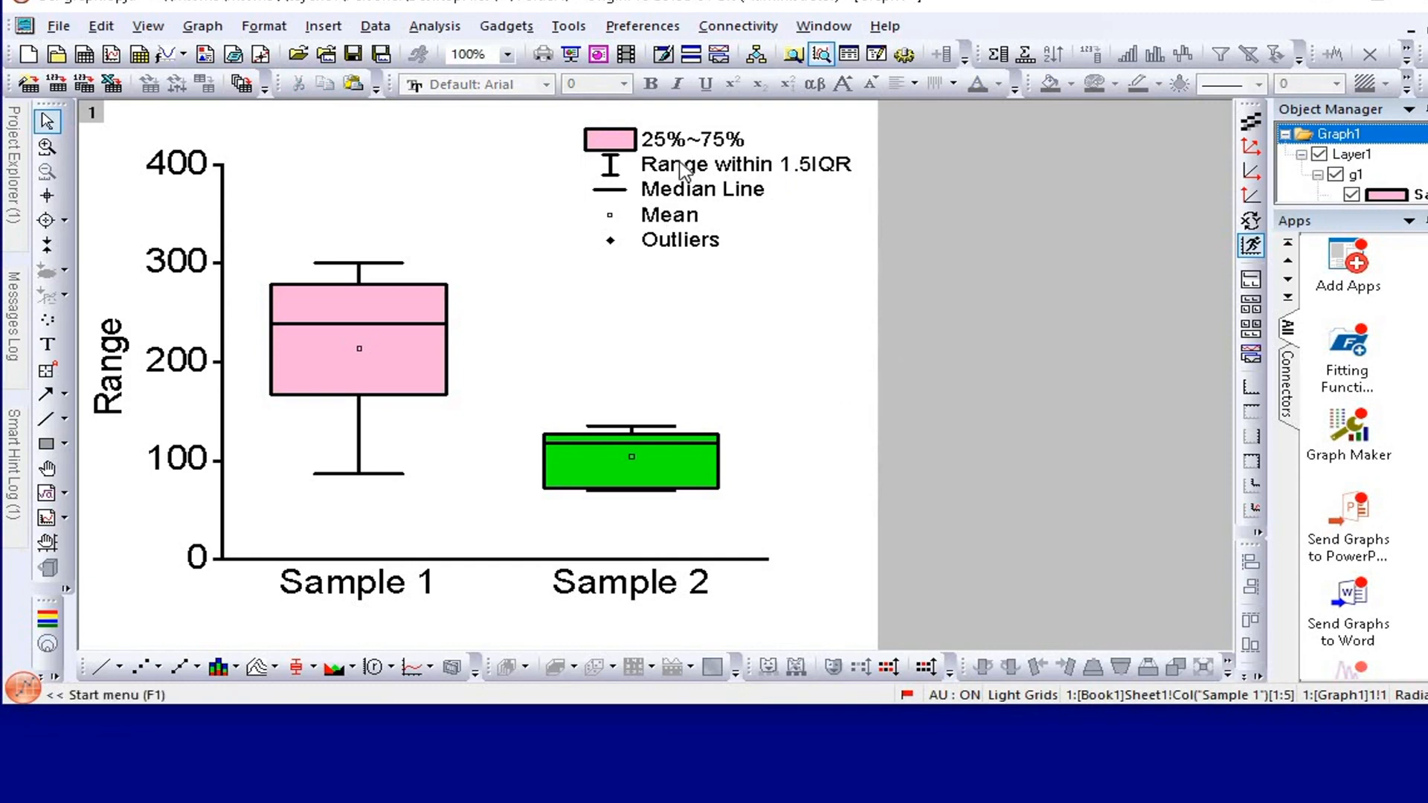
# - Delete the legend from the box chart
pyautogui.moveTo(657, 201); pyautogui.dragTo(601, 267)
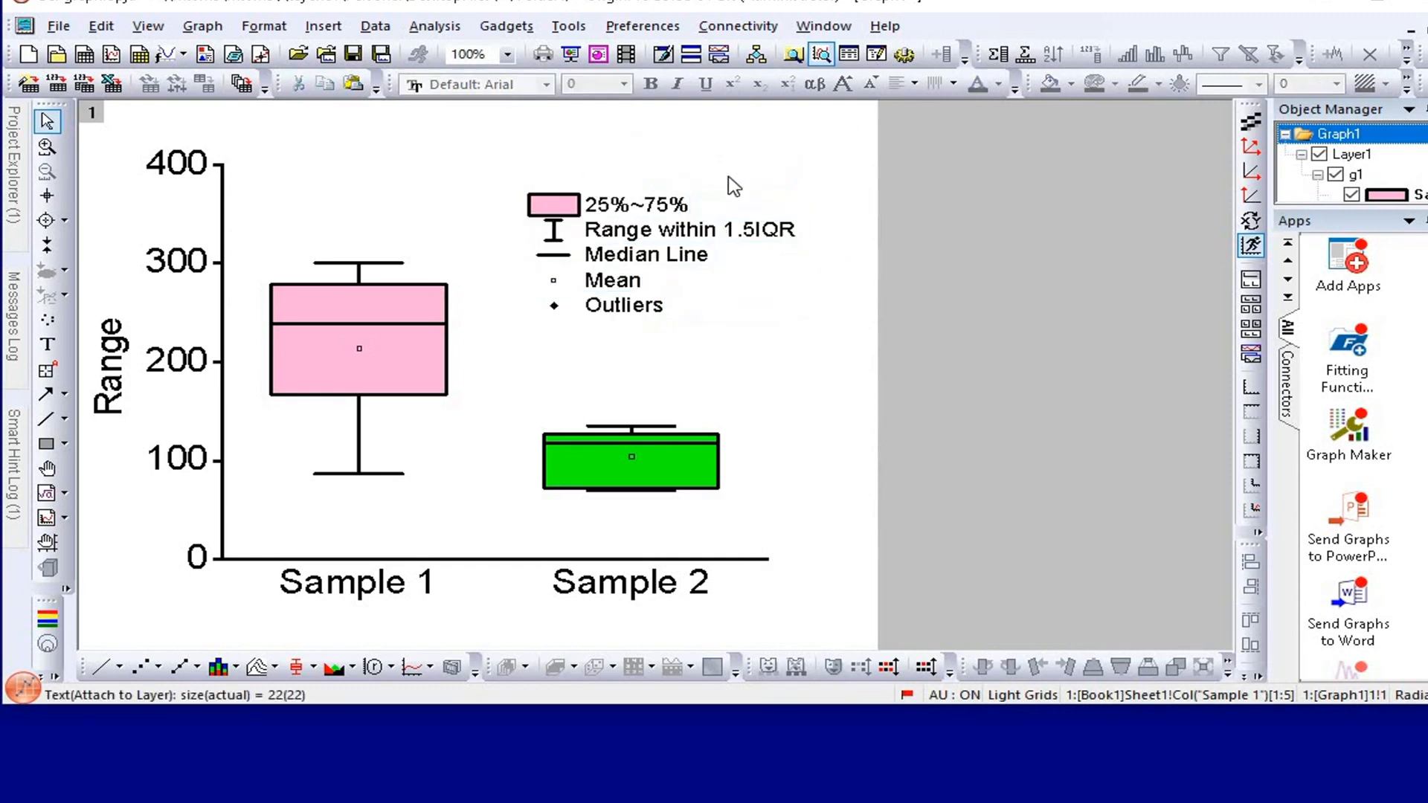
pyautogui.rightClick(685, 236)
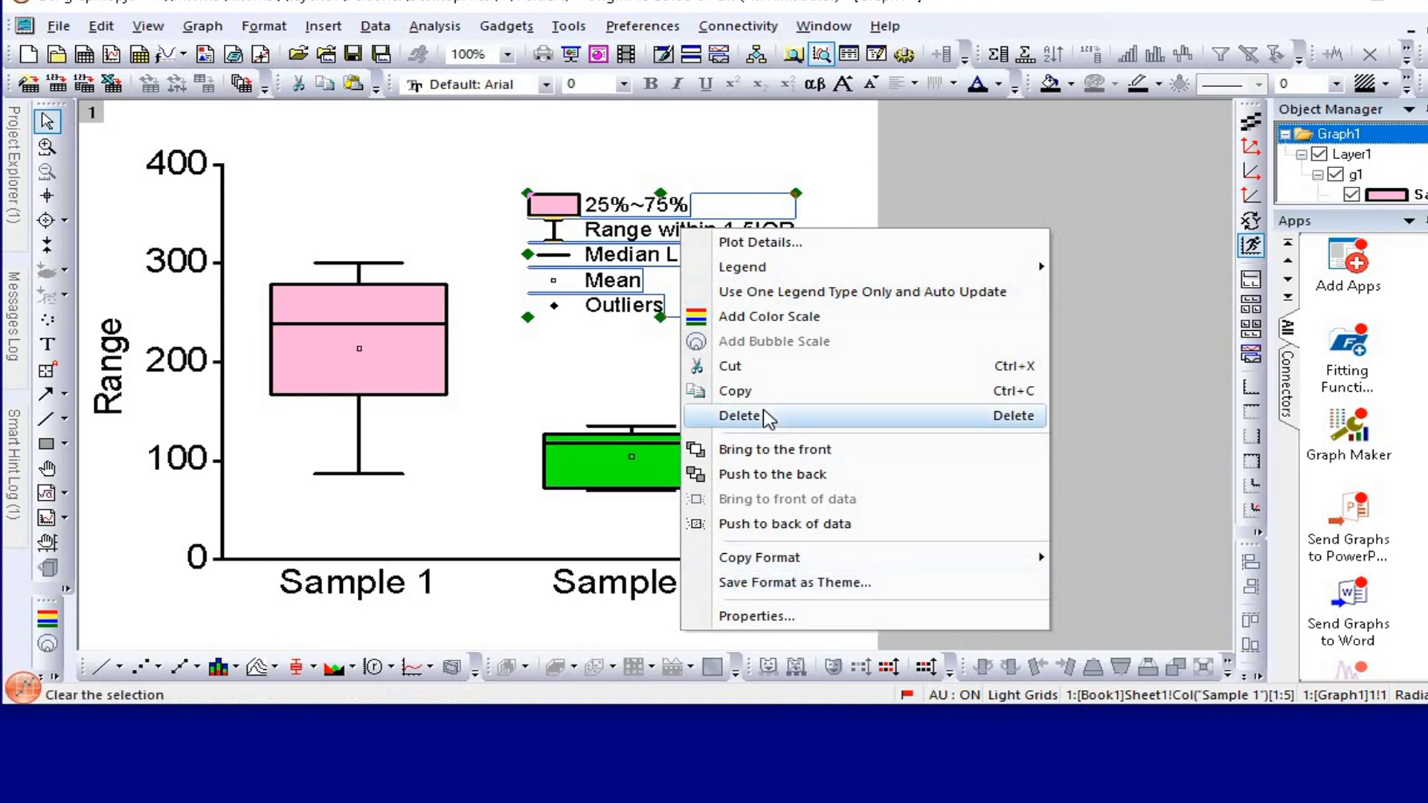
pyautogui.click(786, 415)
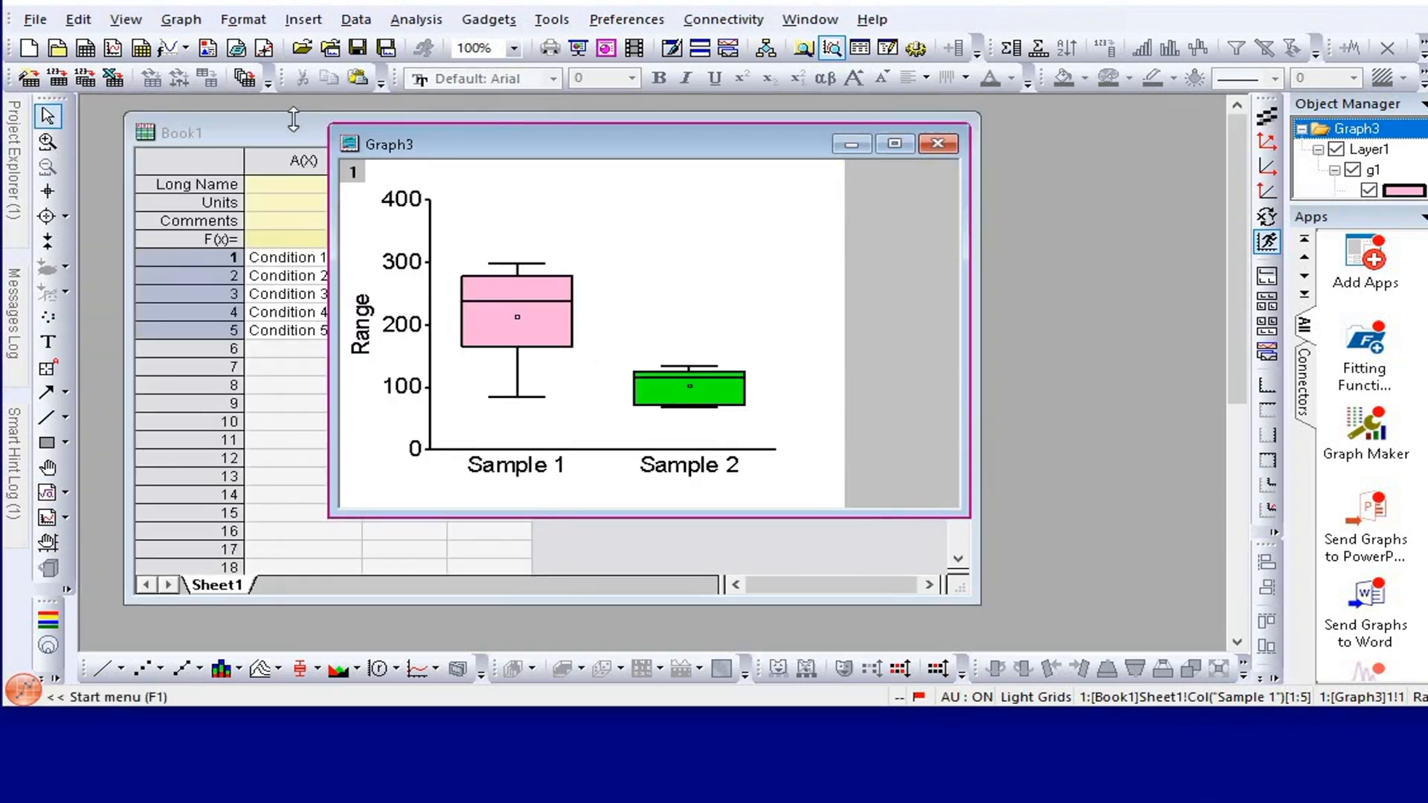
# - Run Statistics on Columns for the Sample 1 and Sample 2 values in Book1 and check the means and standard deviations in the report
pyautogui.click(290, 131)
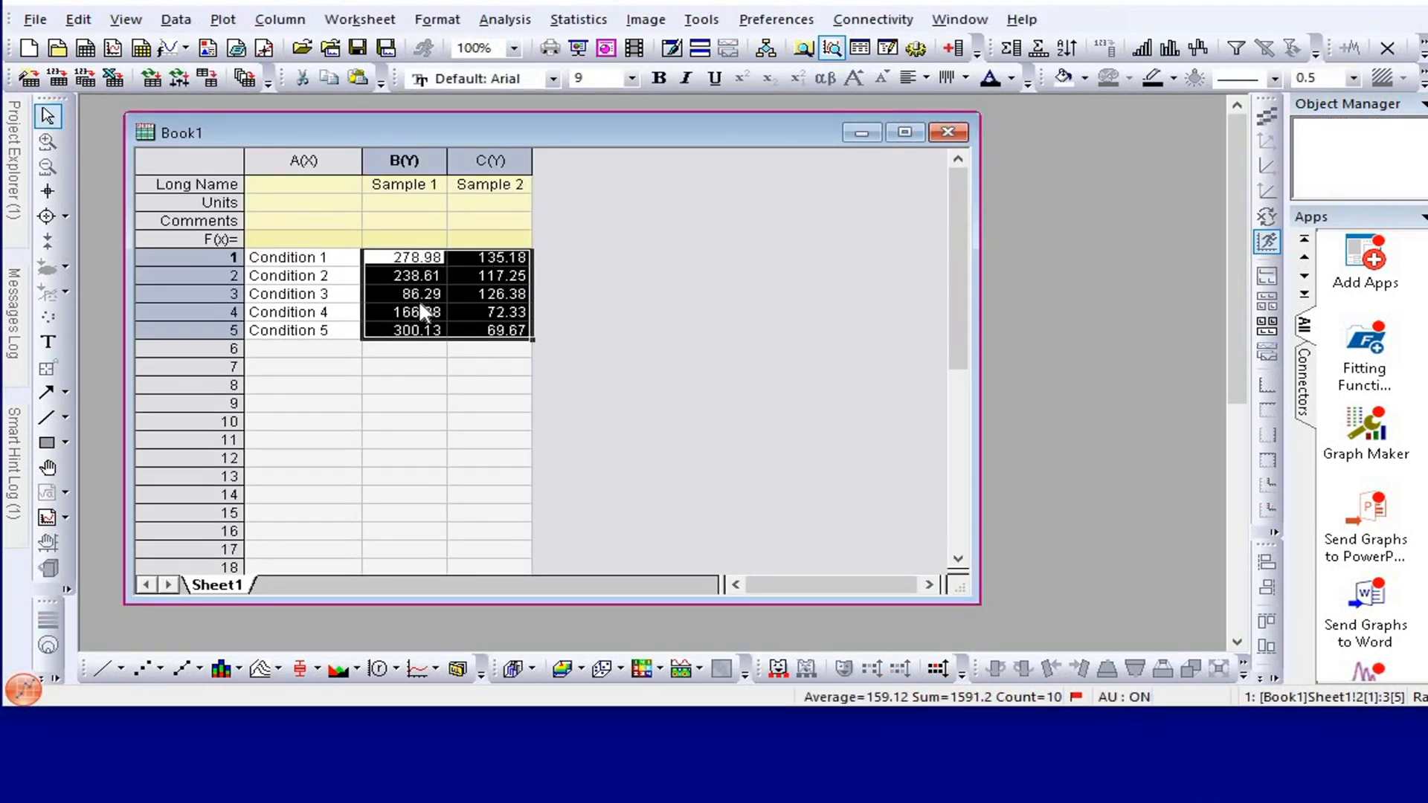
pyautogui.click(444, 400)
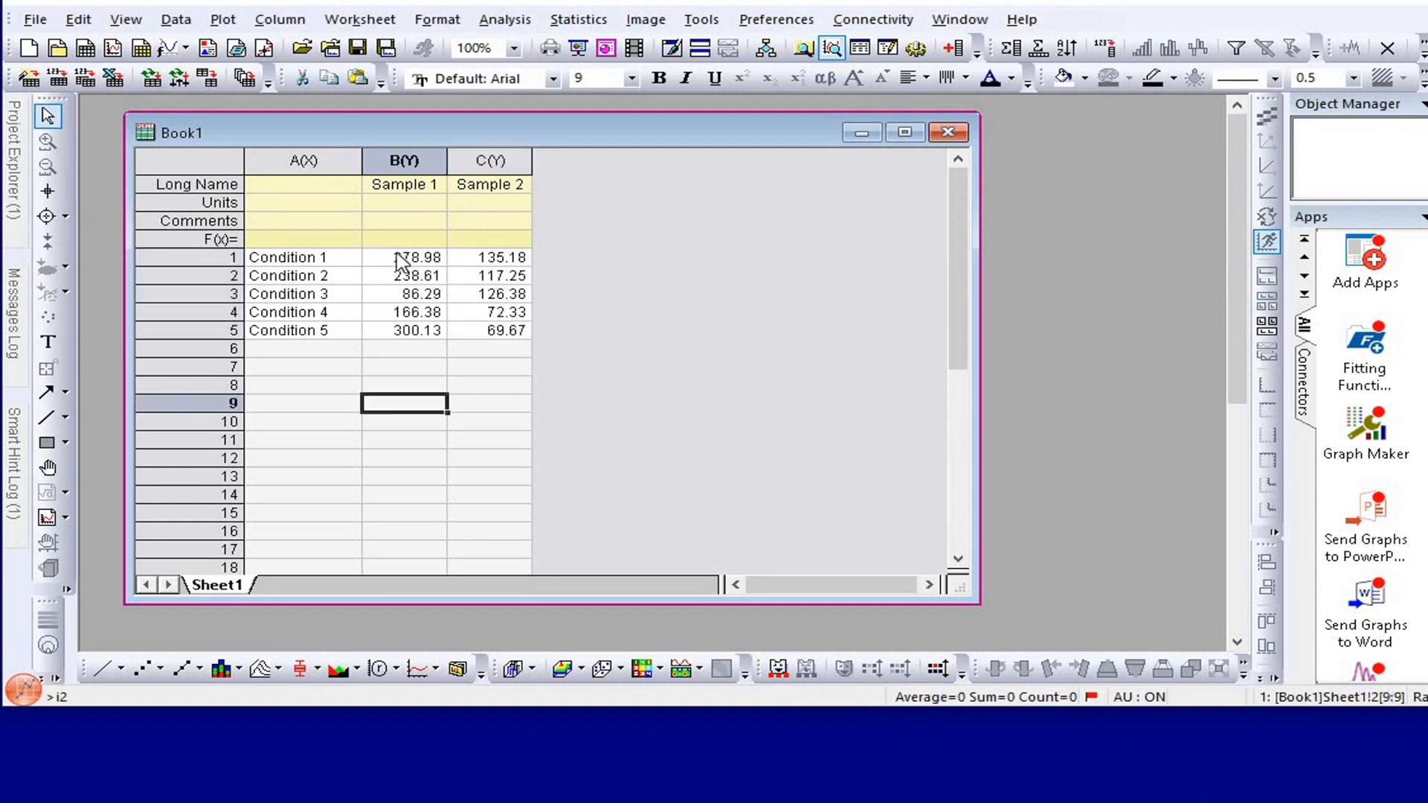
pyautogui.moveTo(398, 256); pyautogui.dragTo(490, 331)
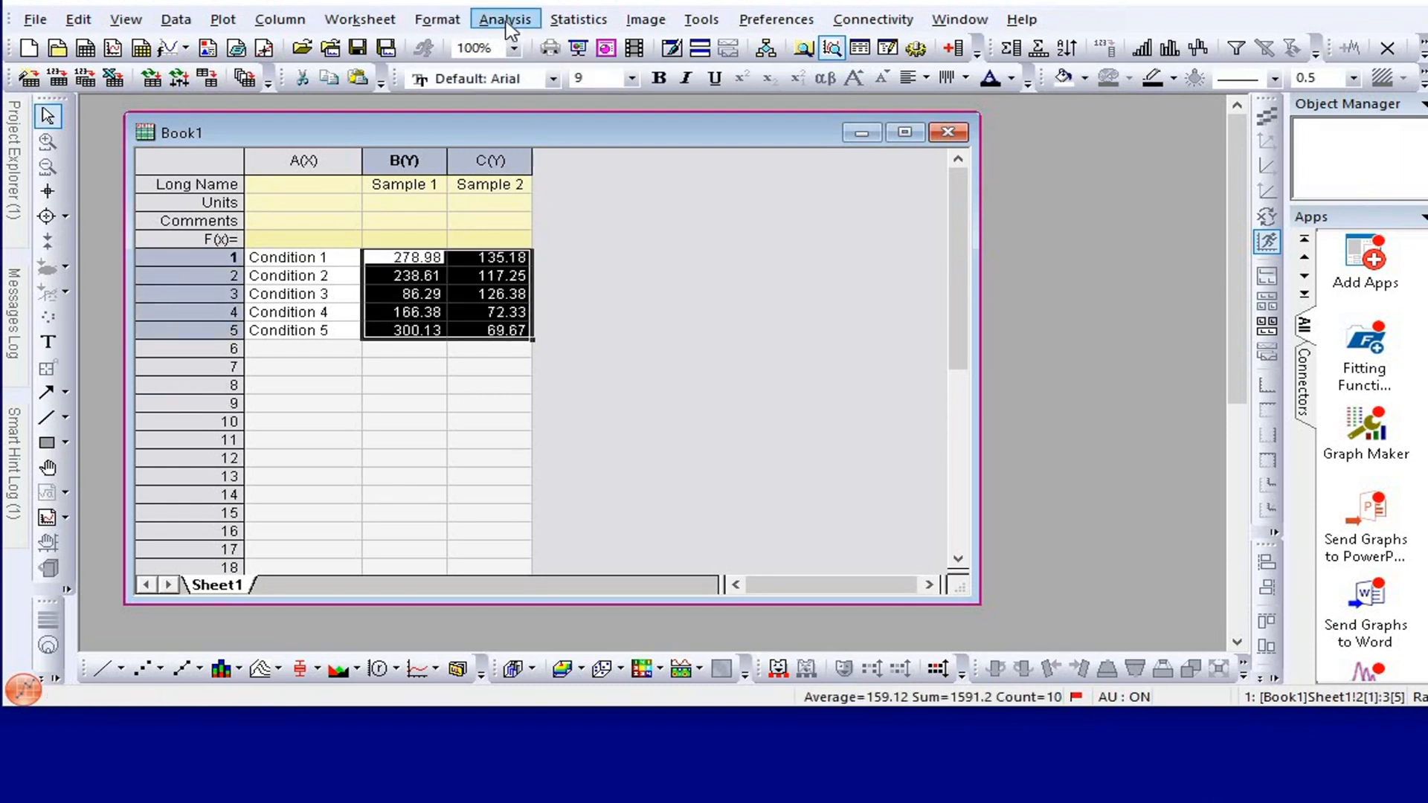
pyautogui.click(578, 20)
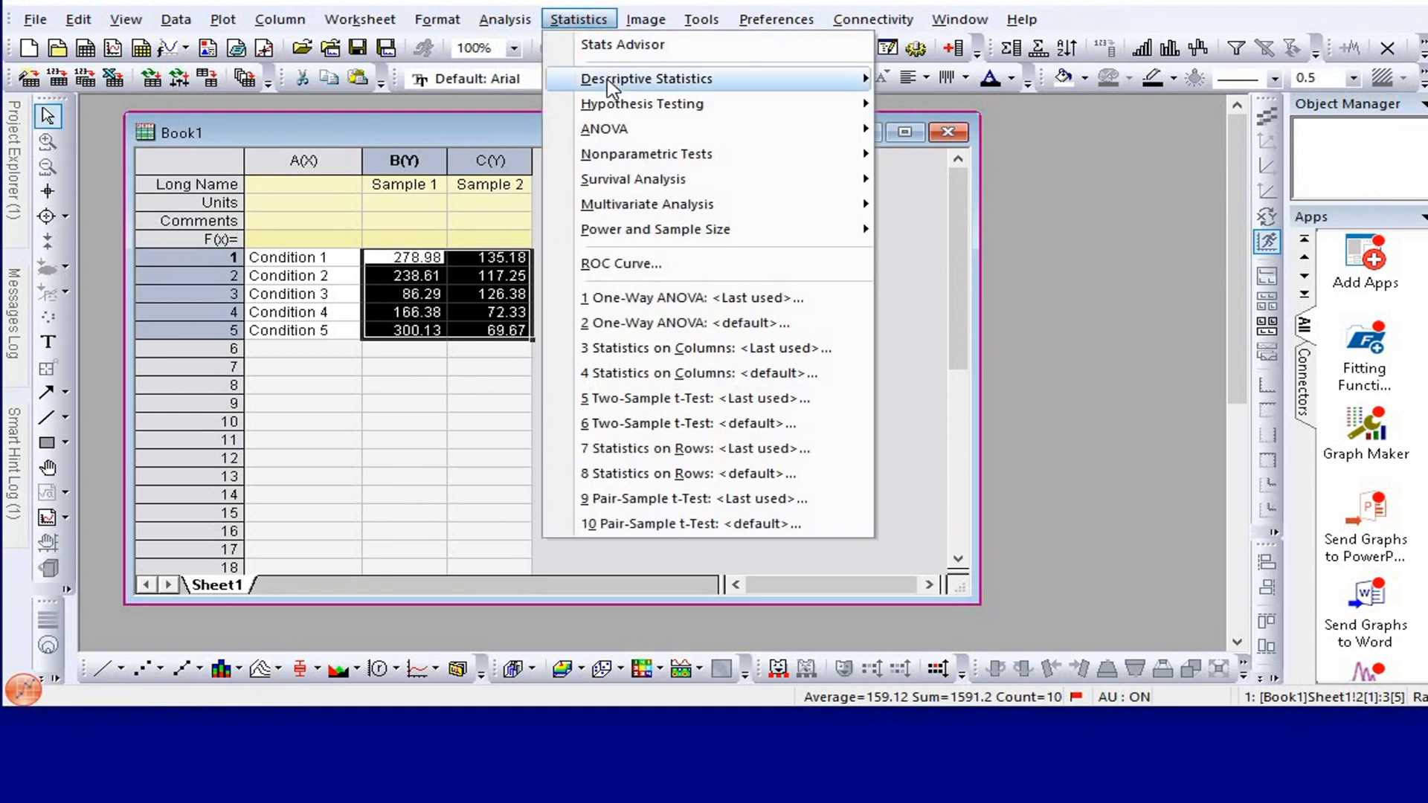
pyautogui.moveTo(611, 86)
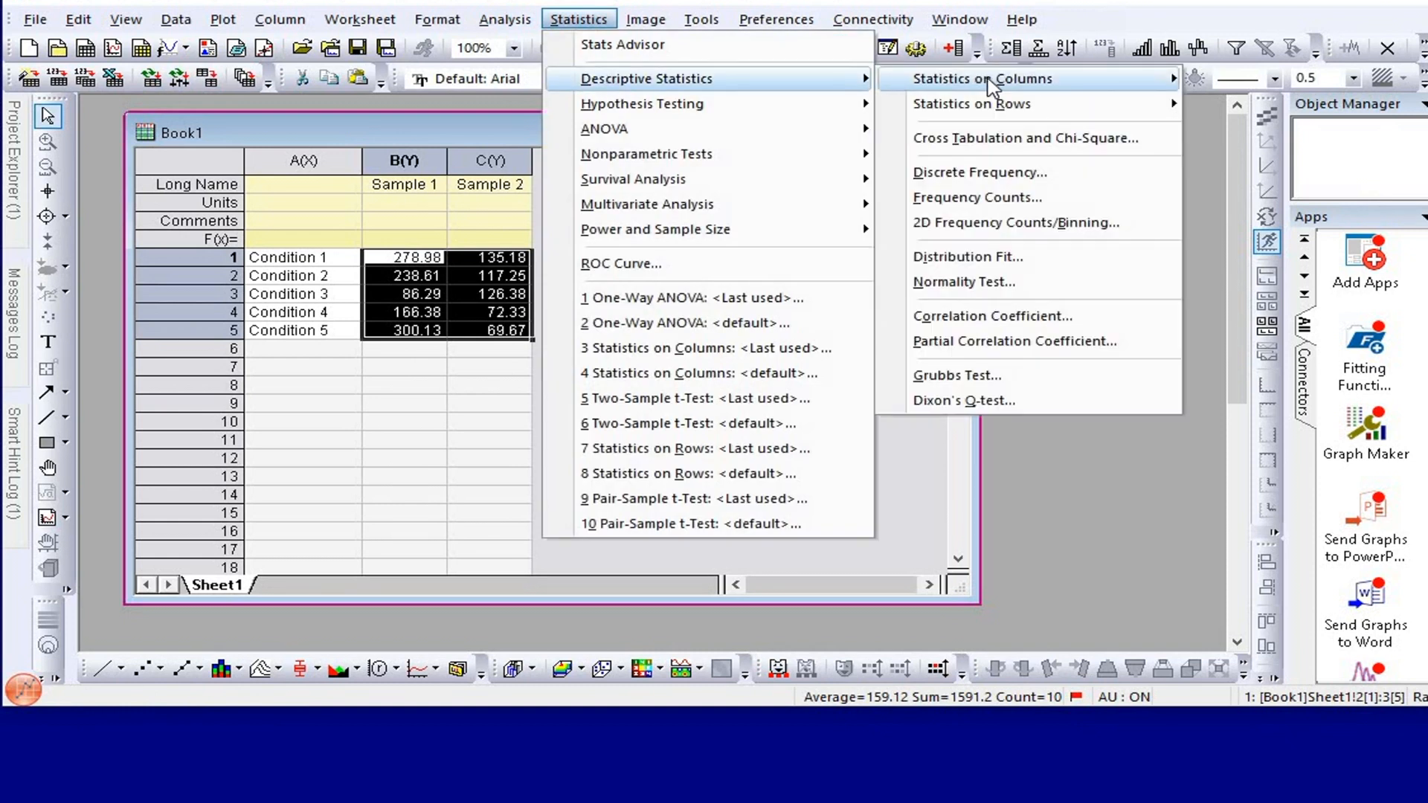
pyautogui.moveTo(1111, 85)
pyautogui.click(1331, 114)
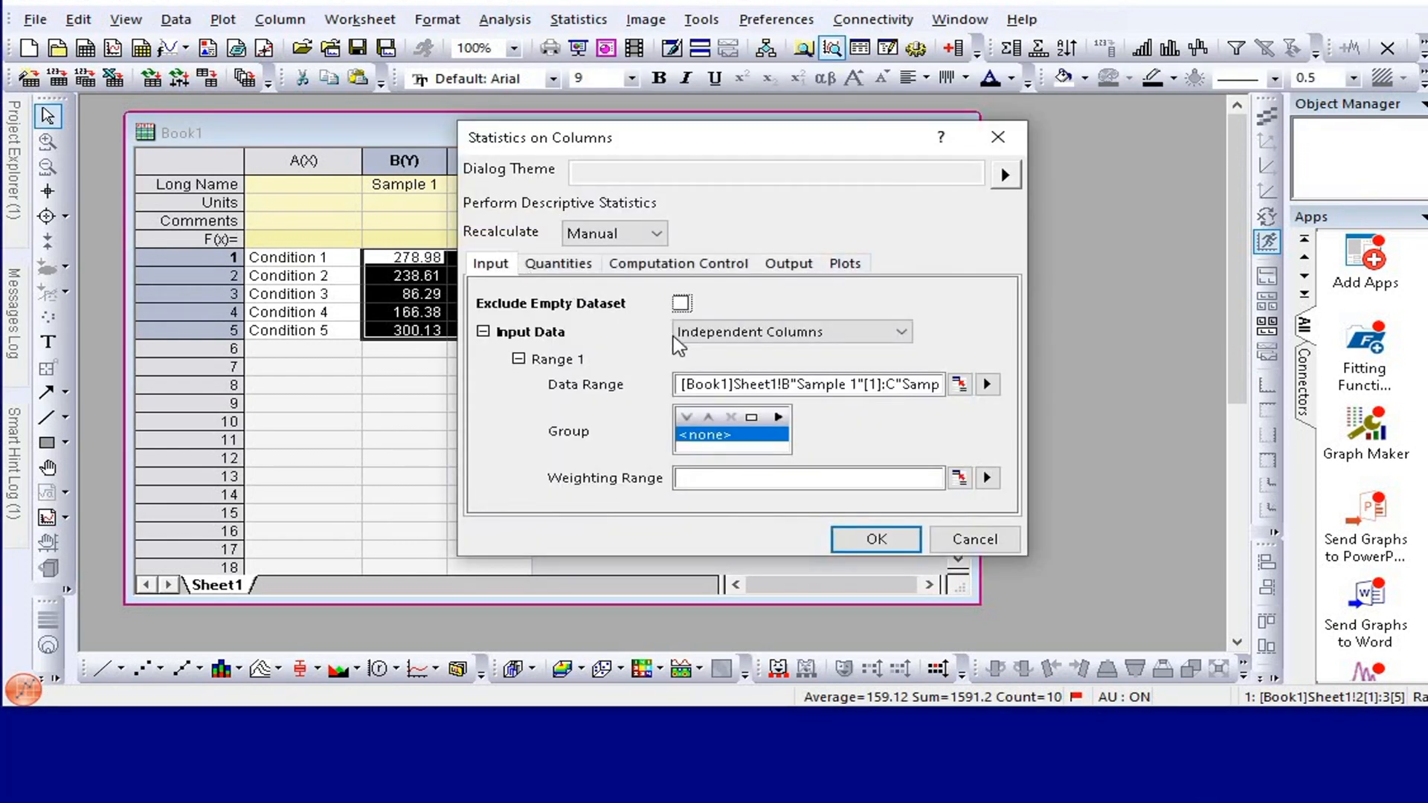
pyautogui.click(876, 540)
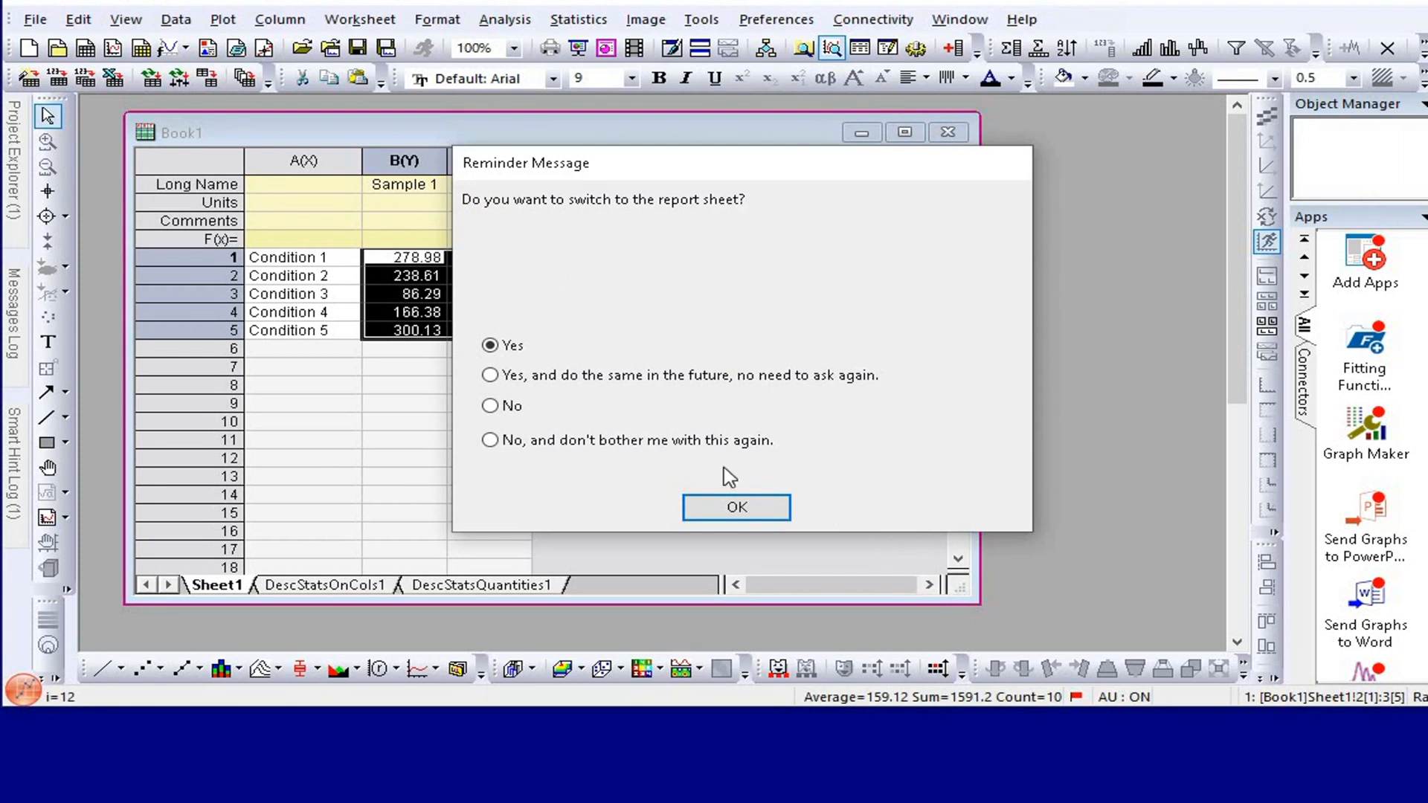
pyautogui.click(732, 513)
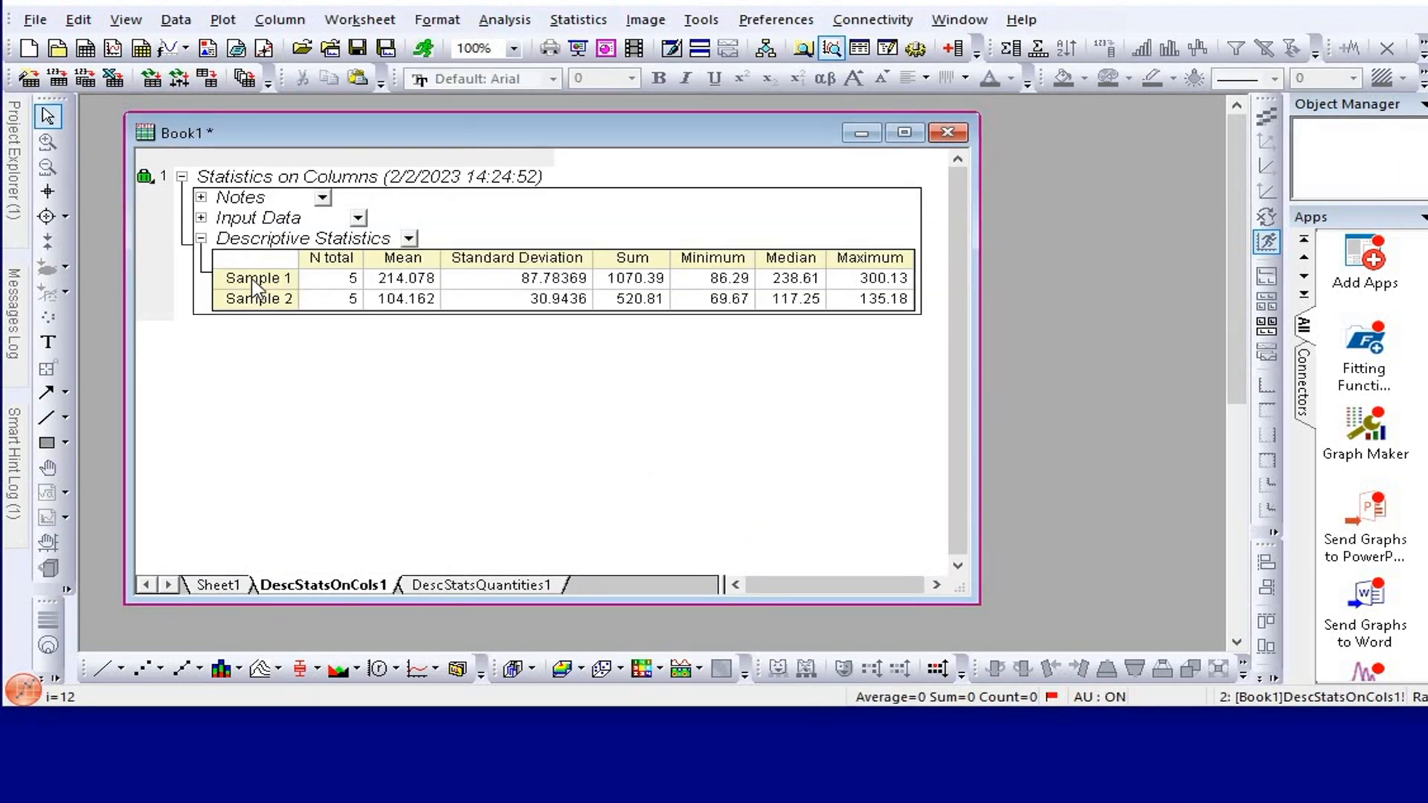
pyautogui.click(422, 298)
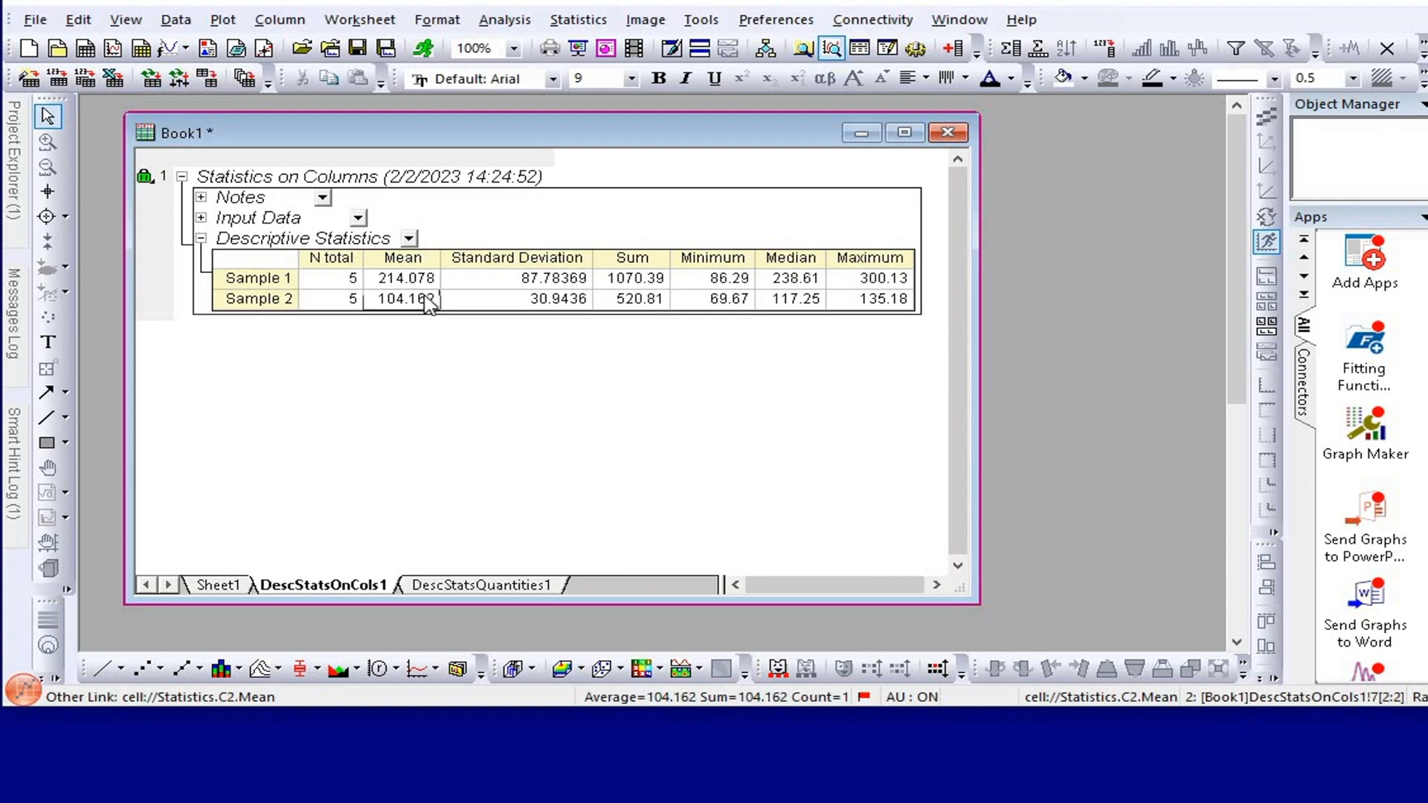
pyautogui.click(576, 277)
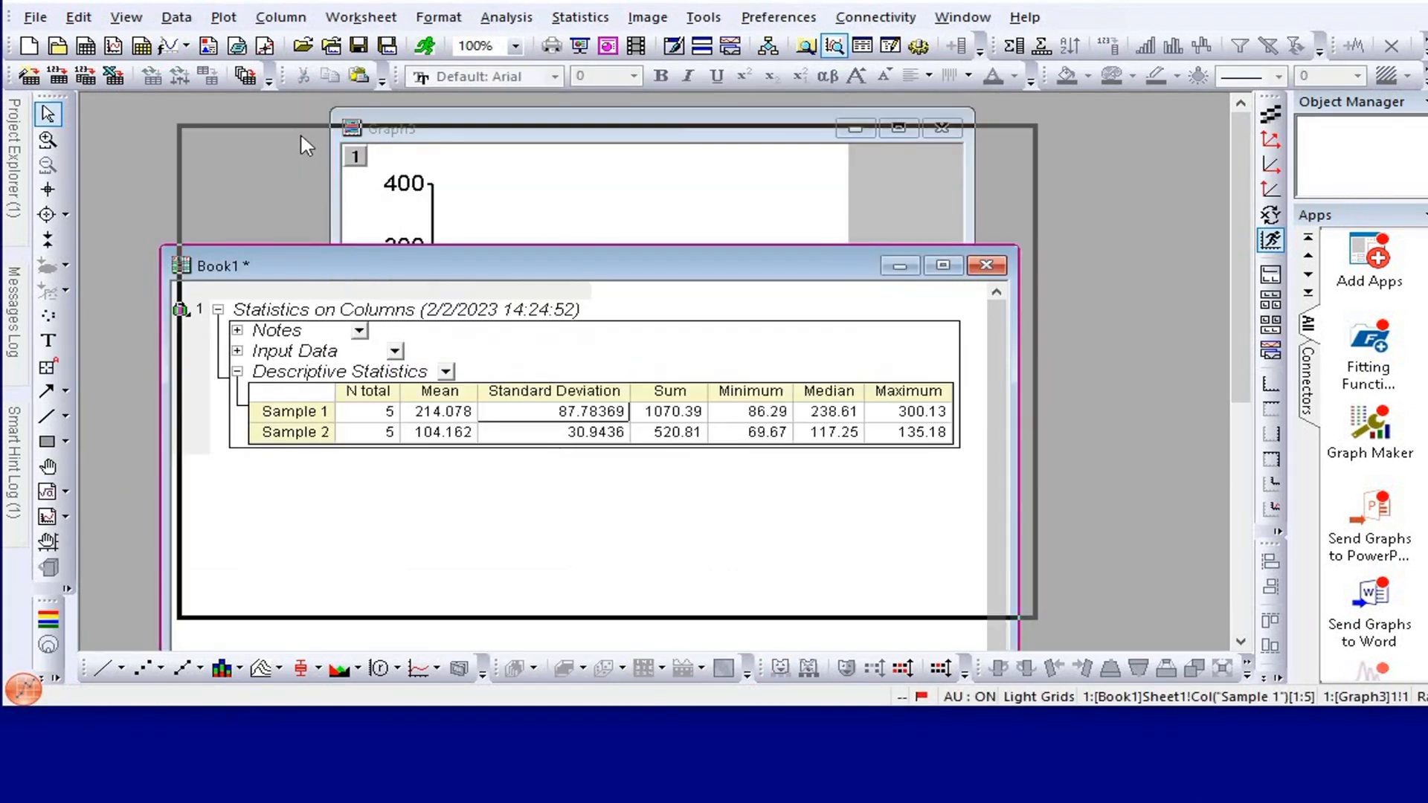
# - Set up a One-Way ANOVA on the Sample 1 and Sample 2 values in Sheet1 with Raw input data
pyautogui.moveTo(300, 132); pyautogui.dragTo(300, 127)
pyautogui.click(262, 588)
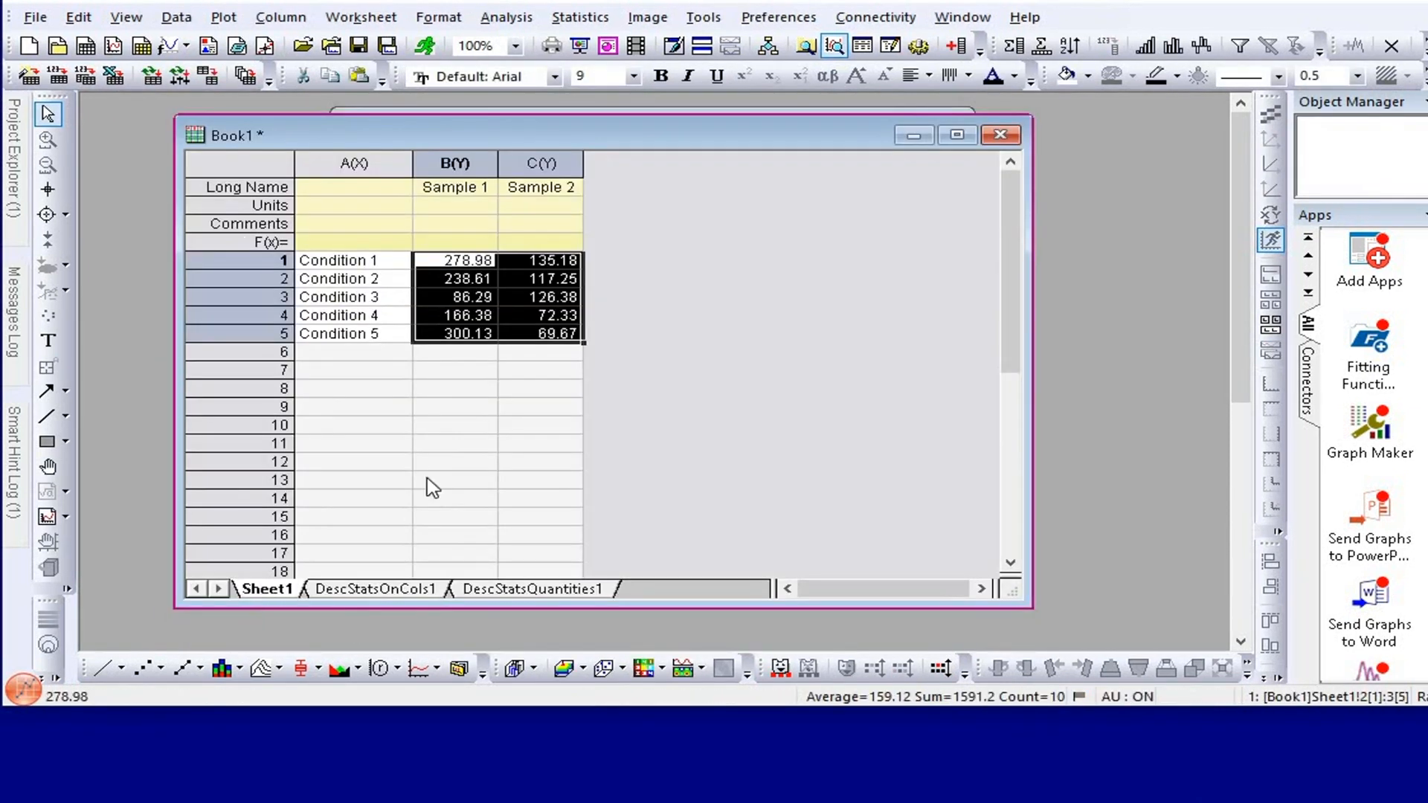
pyautogui.click(446, 484)
pyautogui.moveTo(450, 262); pyautogui.dragTo(548, 341)
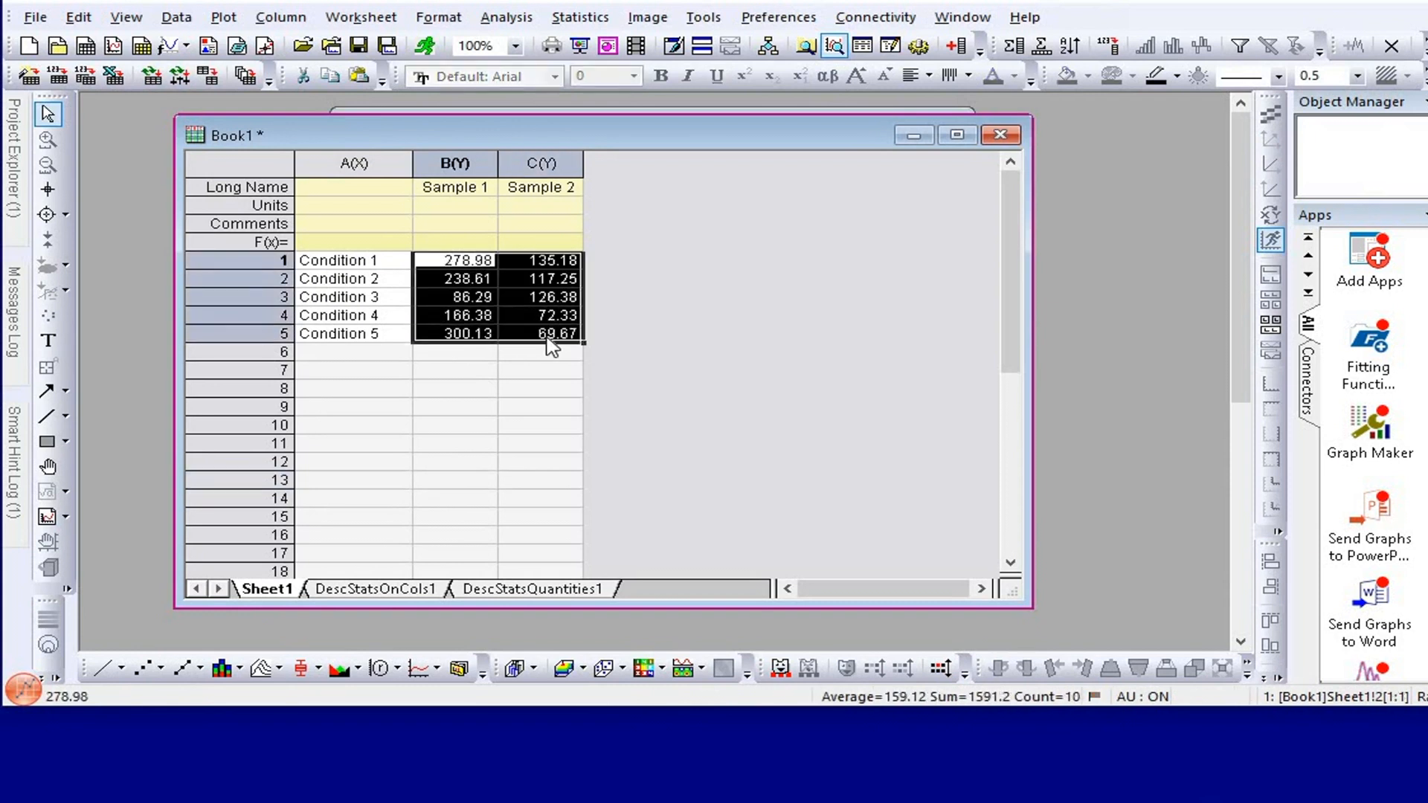
pyautogui.click(580, 17)
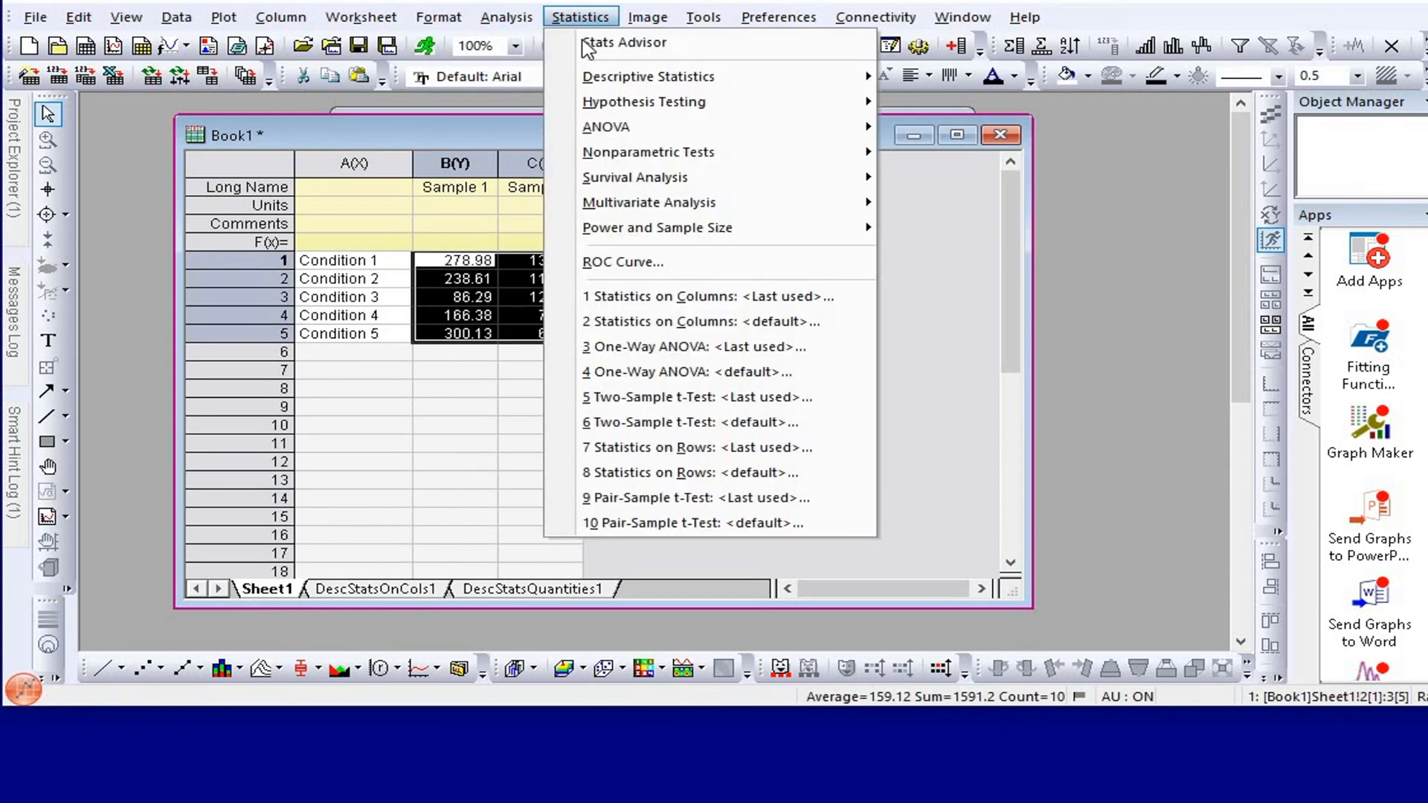
pyautogui.moveTo(617, 130)
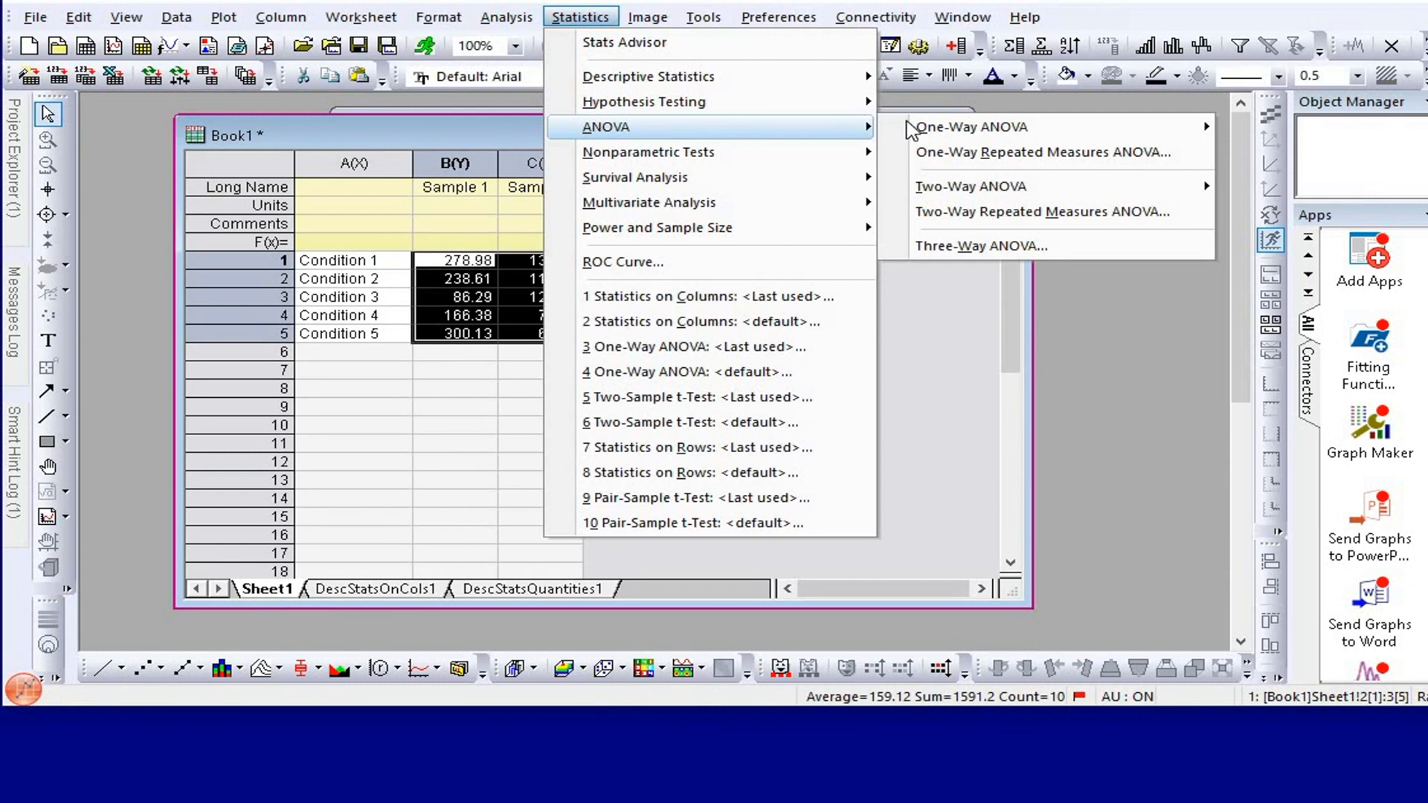
pyautogui.moveTo(967, 133)
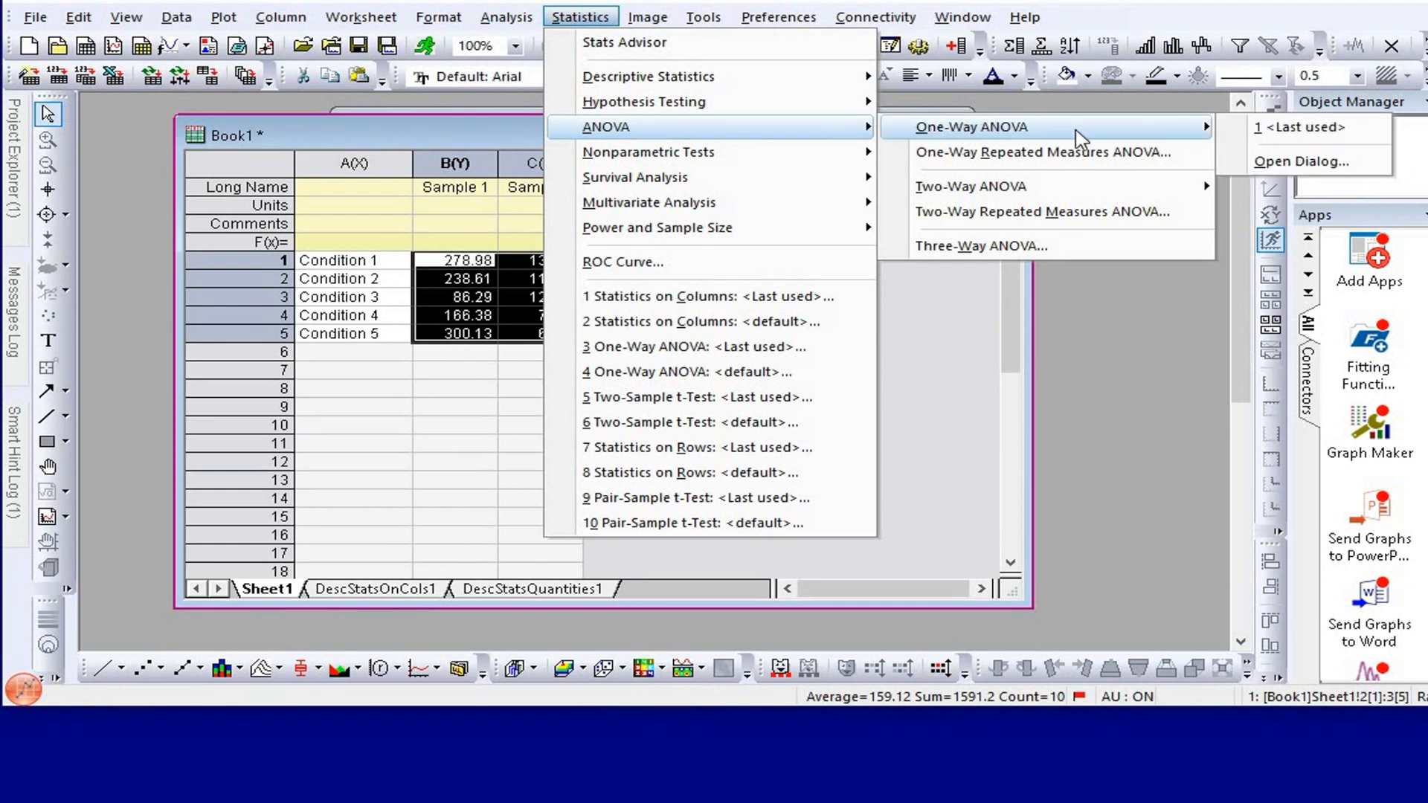
pyautogui.click(1250, 161)
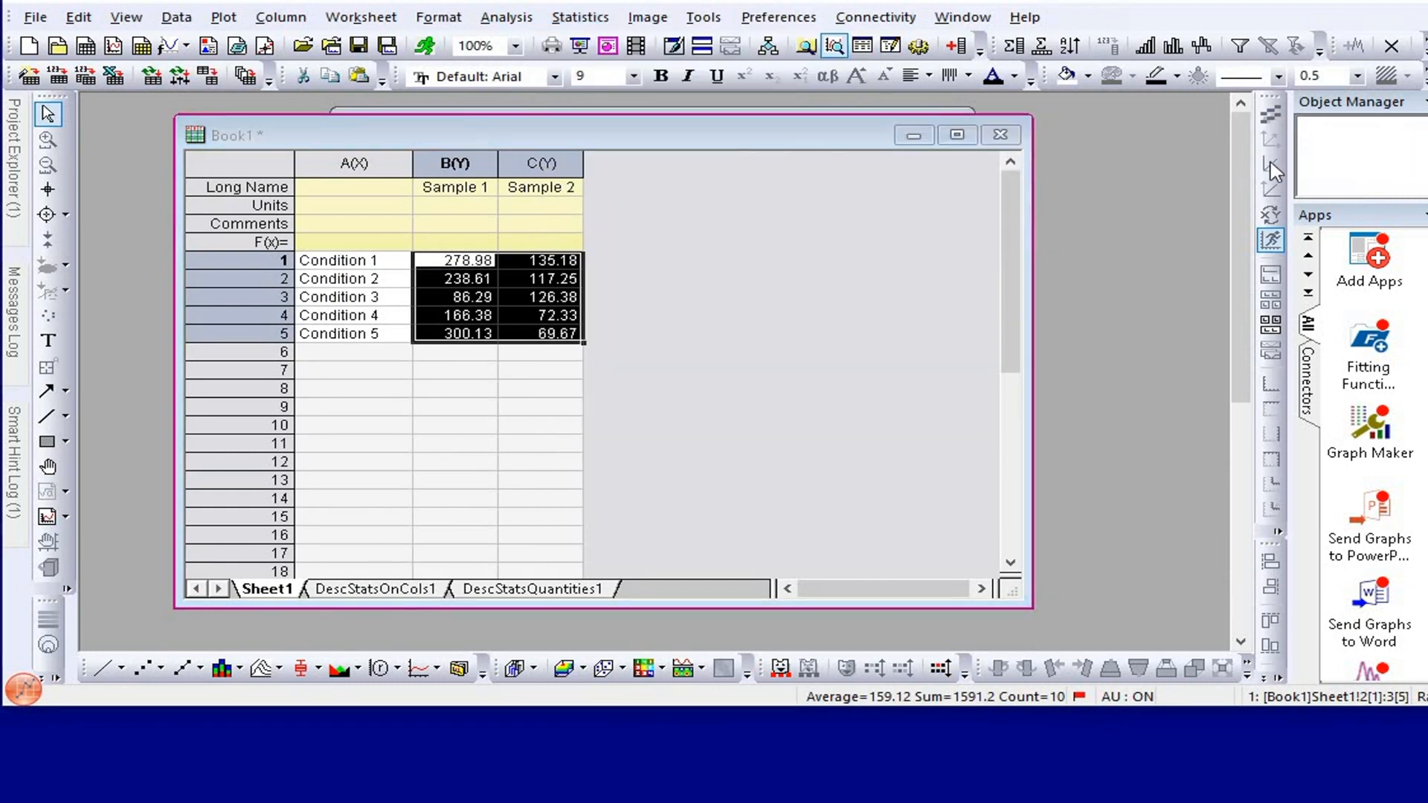
pyautogui.click(652, 337)
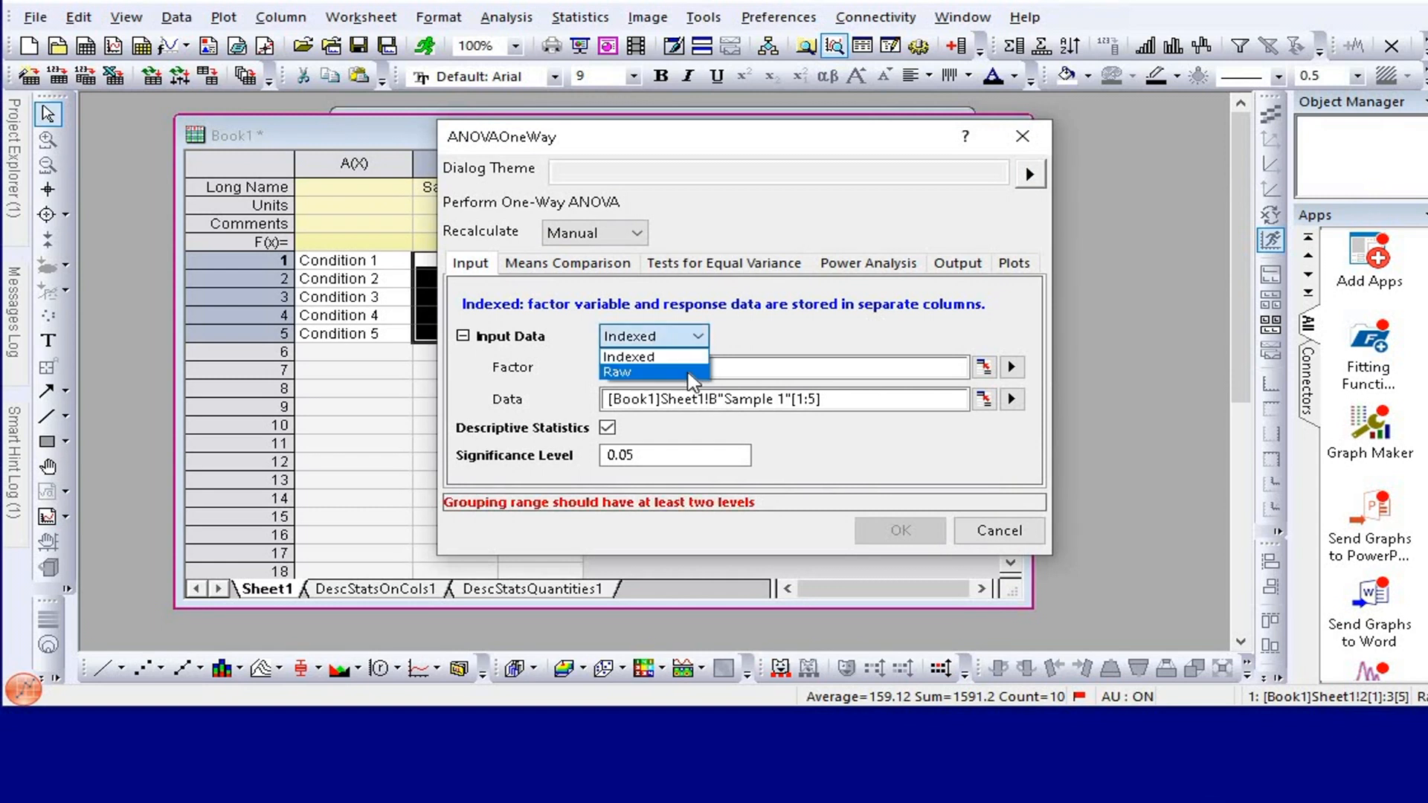
pyautogui.click(689, 373)
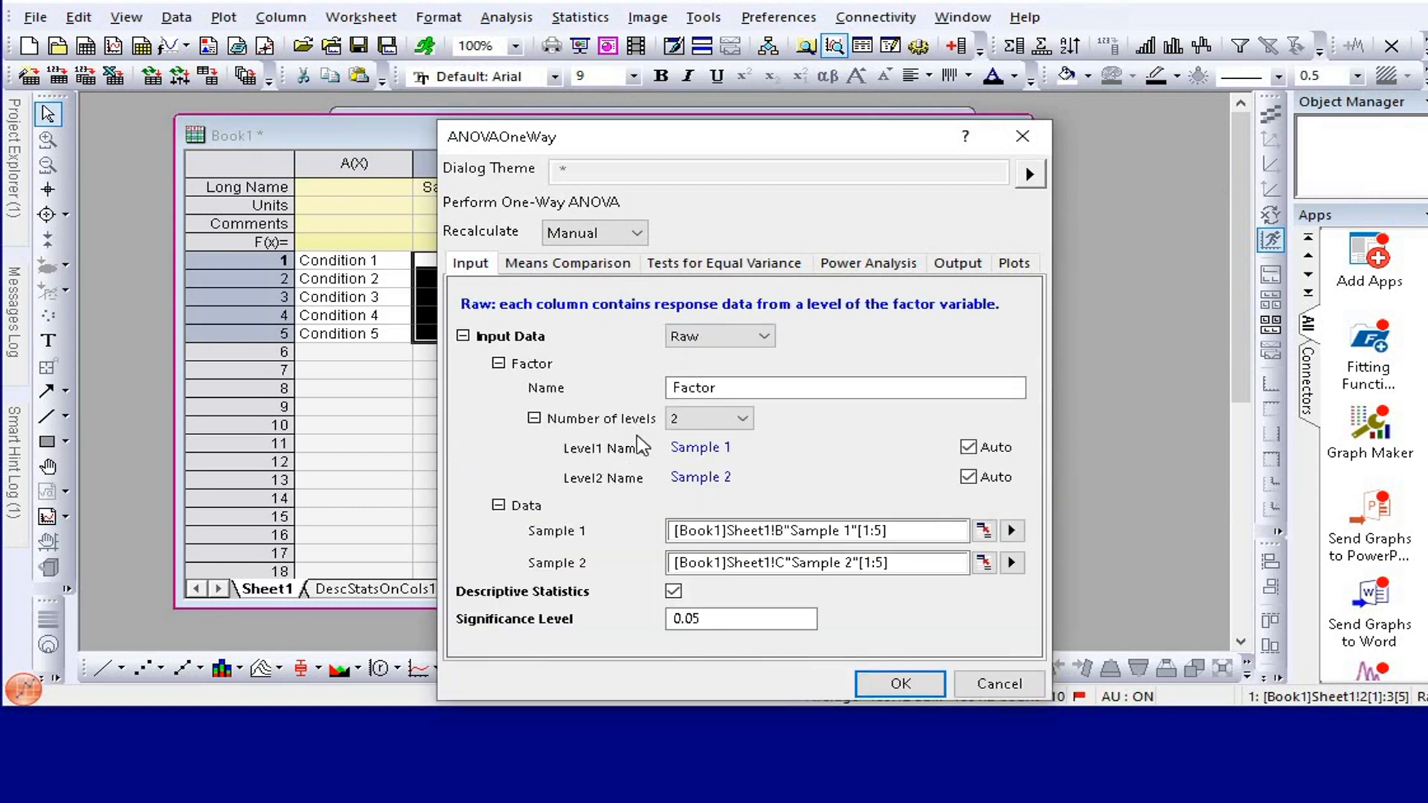
# - Enable the Tukey means comparison at the 0.05 significance level, run the ANOVA and switch to its report sheet
pyautogui.click(616, 266)
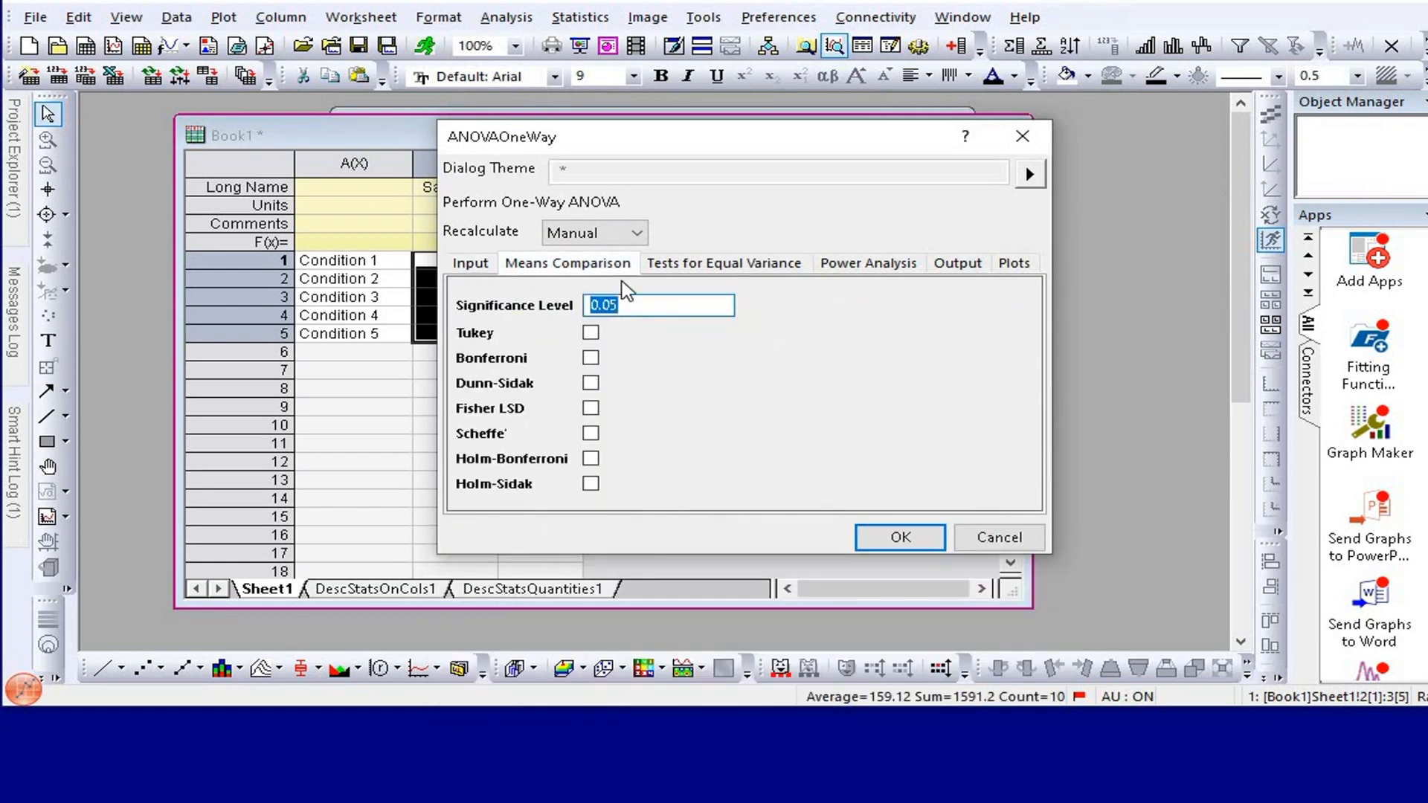
pyautogui.click(647, 307)
pyautogui.click(589, 335)
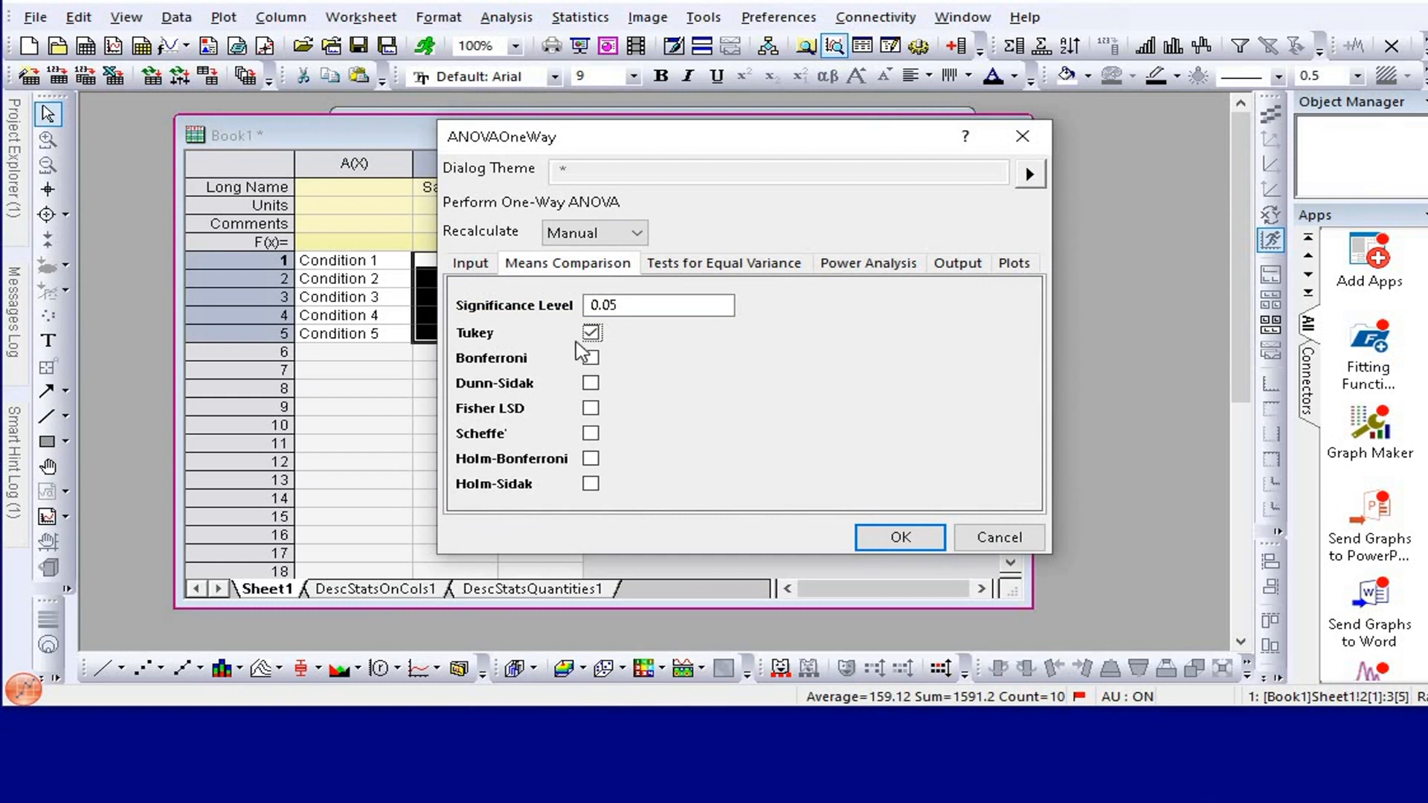
pyautogui.click(880, 550)
pyautogui.click(766, 513)
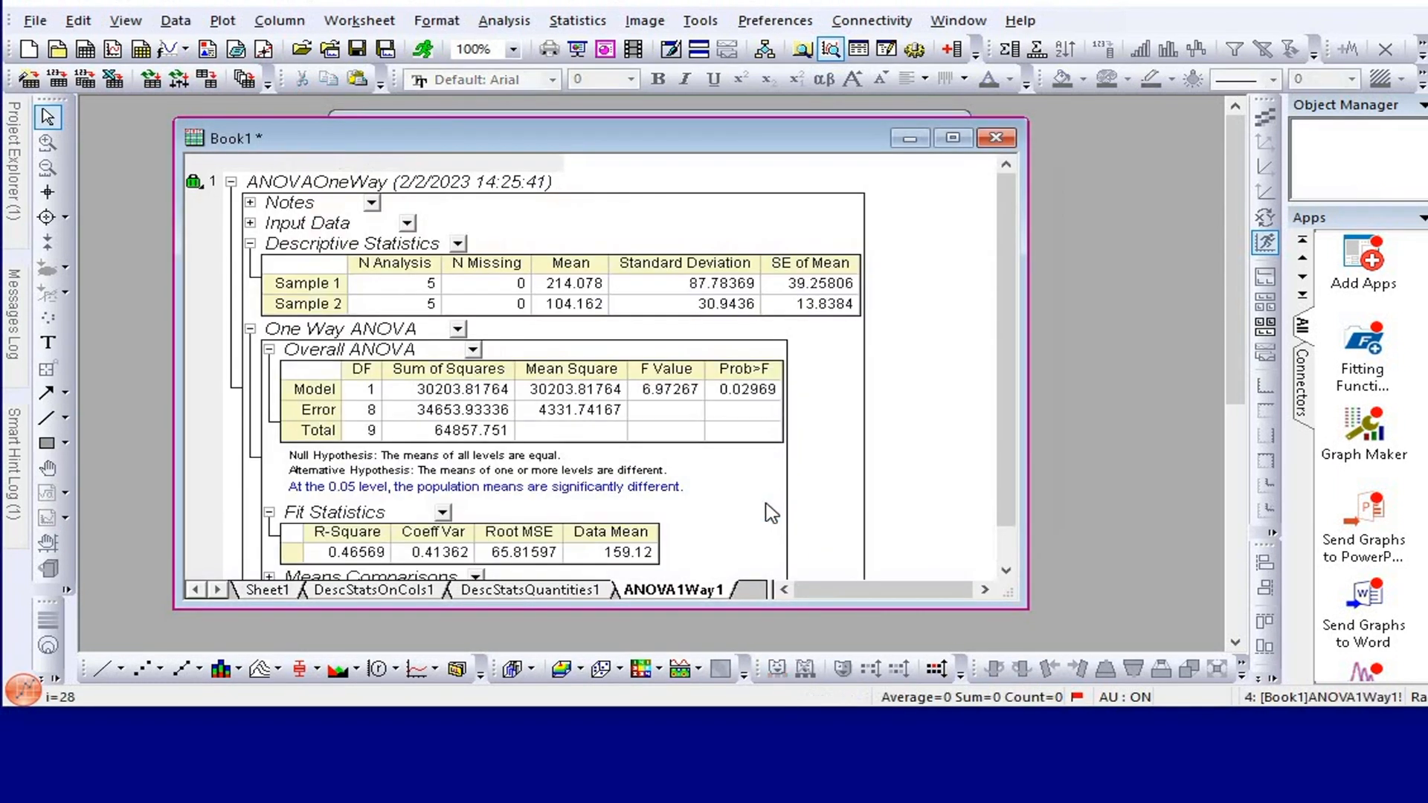
# - Expand the Tukey Test under Means Comparisons in the ANOVA report and examine the probability for Sample 2 versus Sample 1
pyautogui.click(269, 557)
pyautogui.scroll(-2, 358, 511)
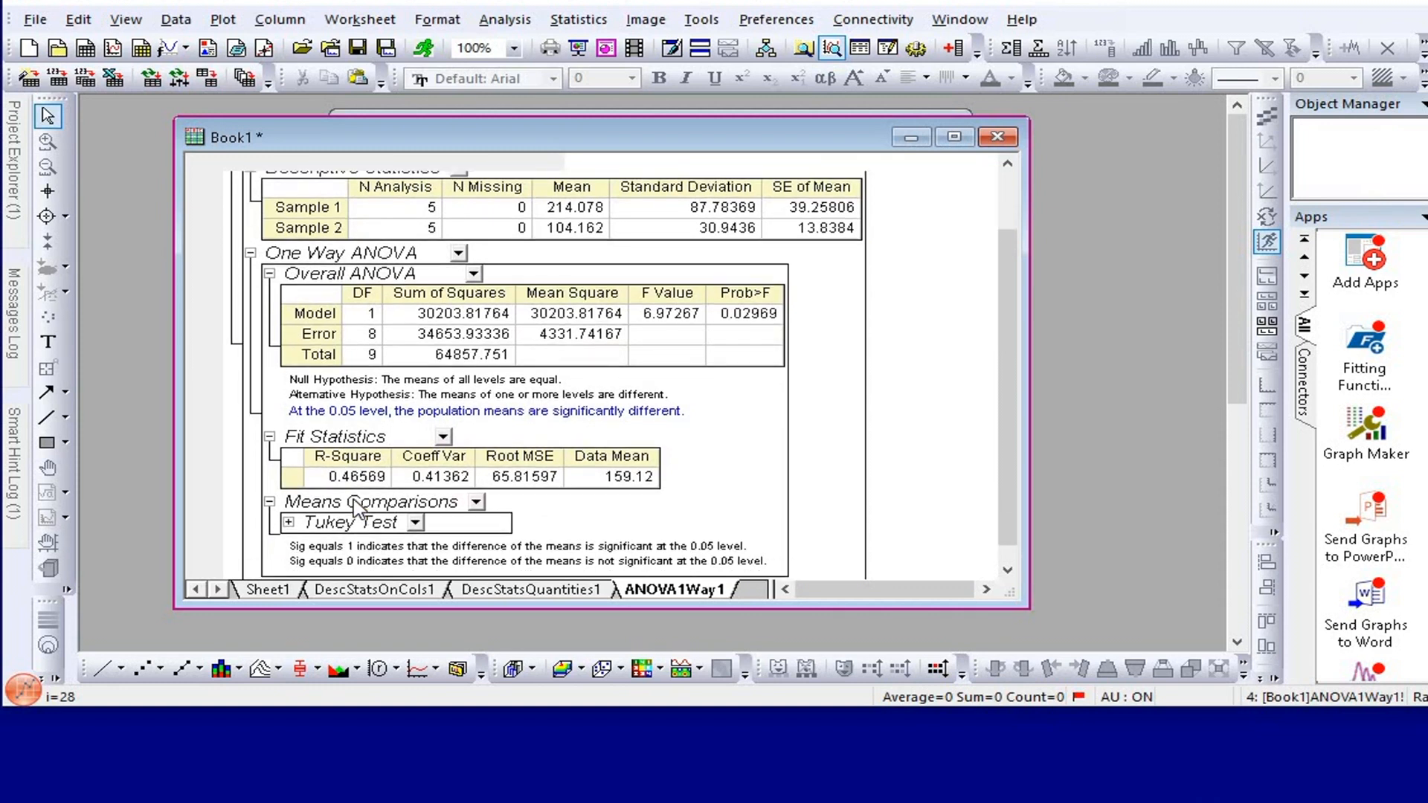
pyautogui.click(289, 505)
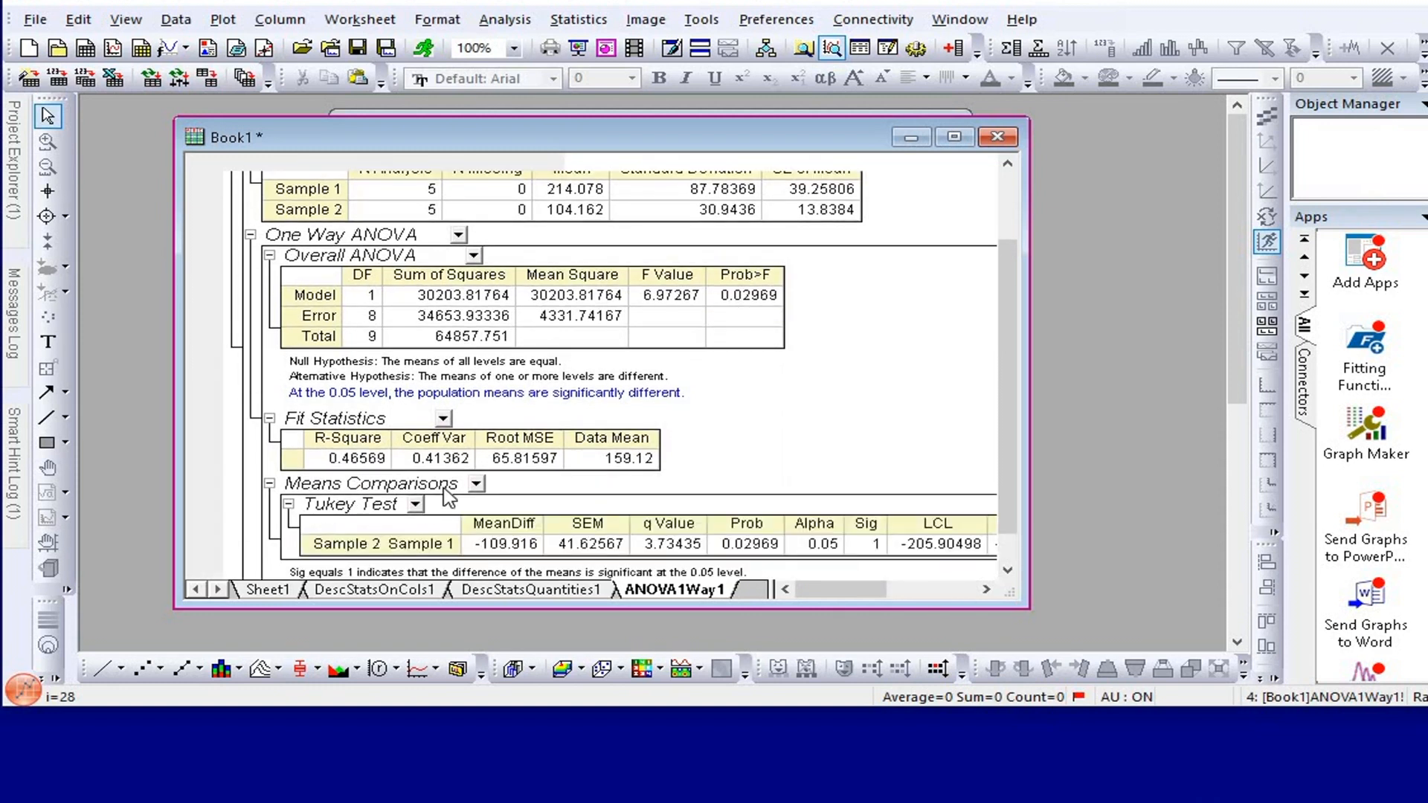
pyautogui.scroll(-1, 297, 510)
pyautogui.click(392, 497)
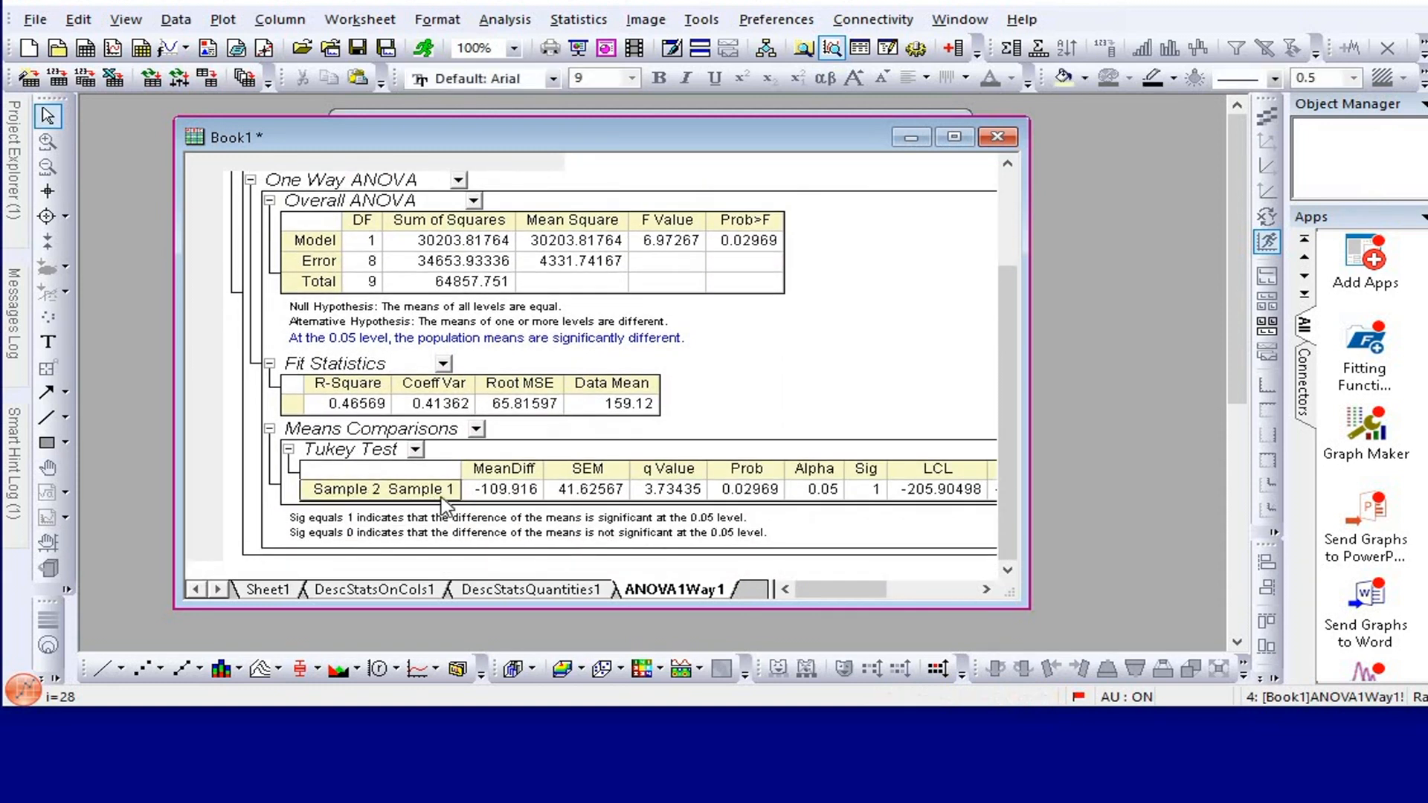
pyautogui.click(752, 491)
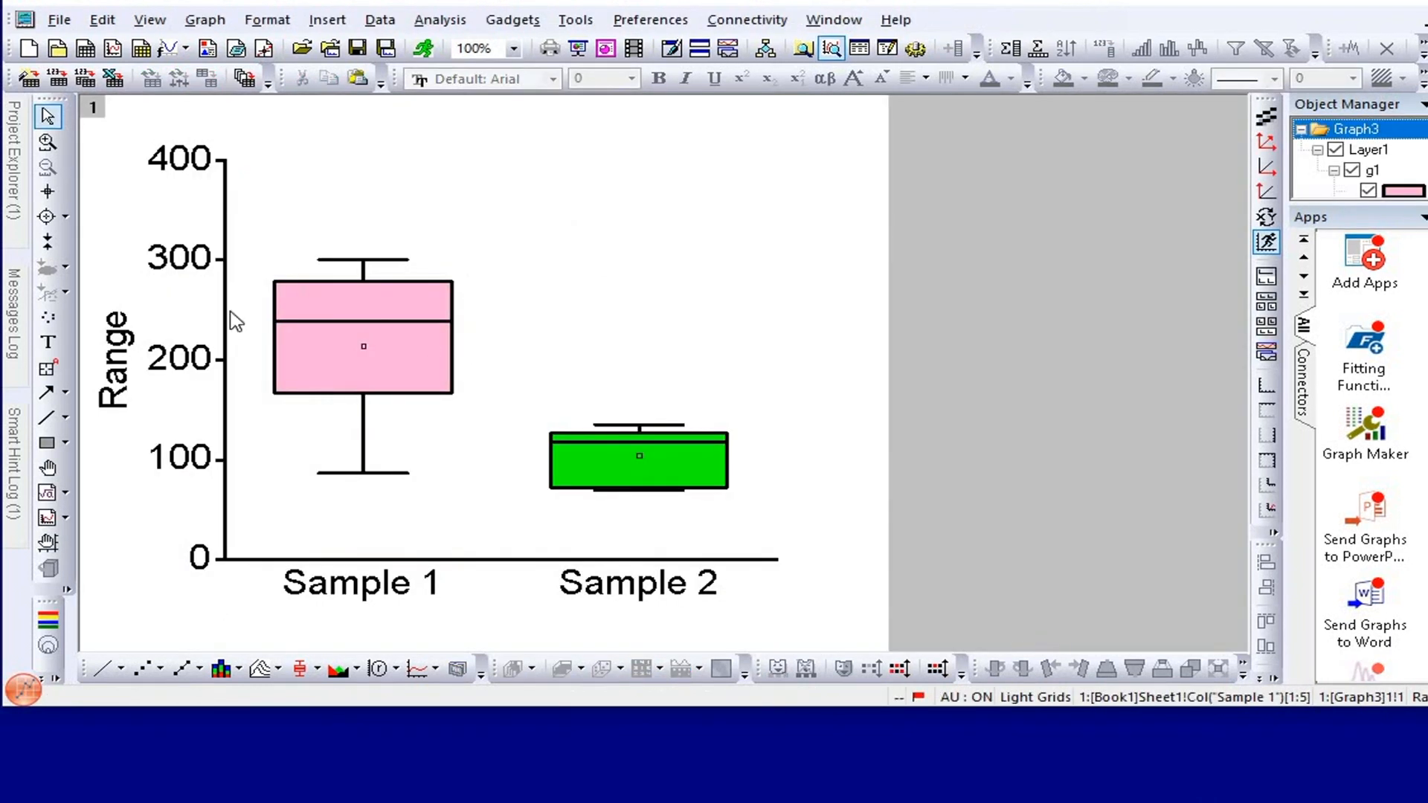
# - Draw a straight horizontal line above the two boxes, spanning from Sample 1 to Sample 2, and thicken it
pyautogui.click(46, 417)
pyautogui.click(66, 418)
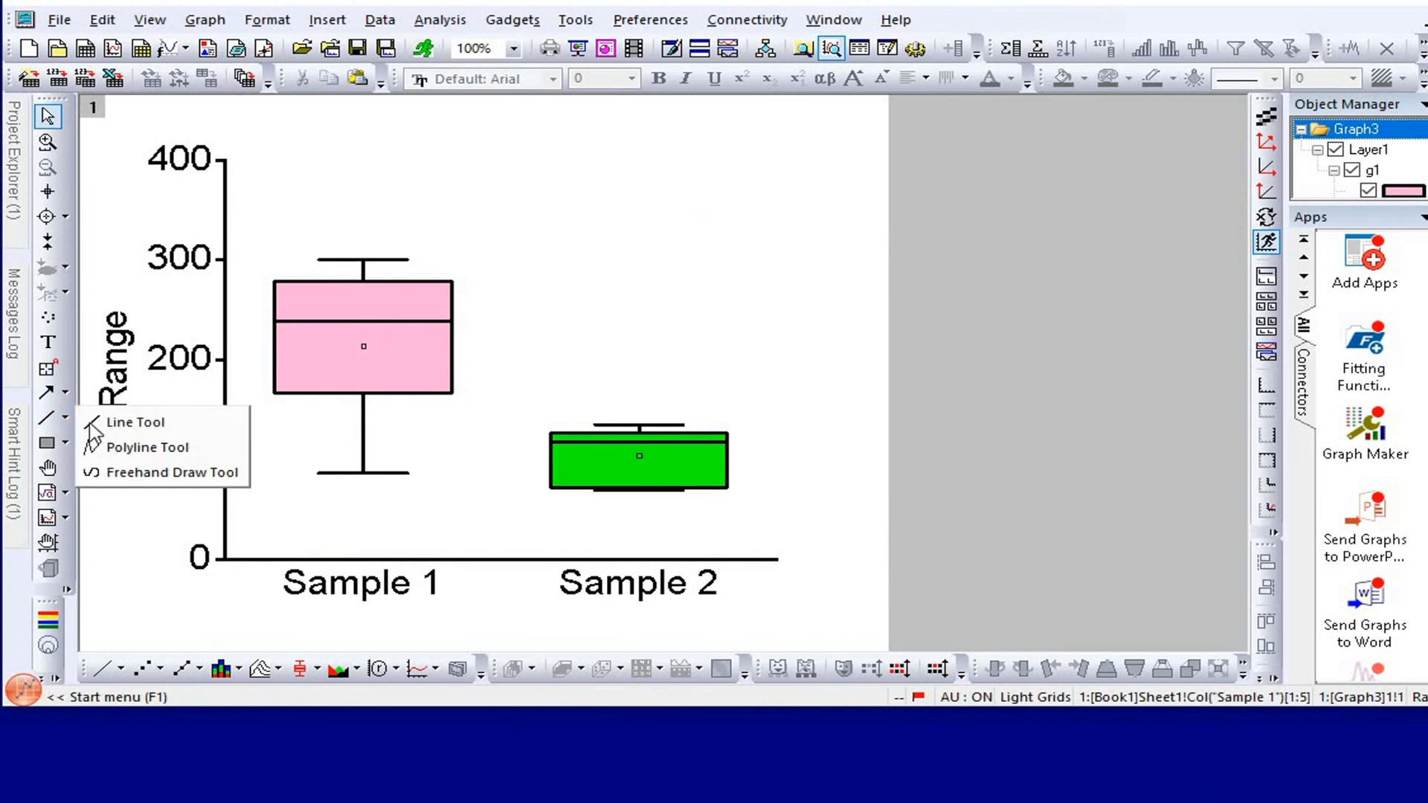
pyautogui.click(130, 422)
pyautogui.moveTo(310, 225); pyautogui.dragTo(667, 225)
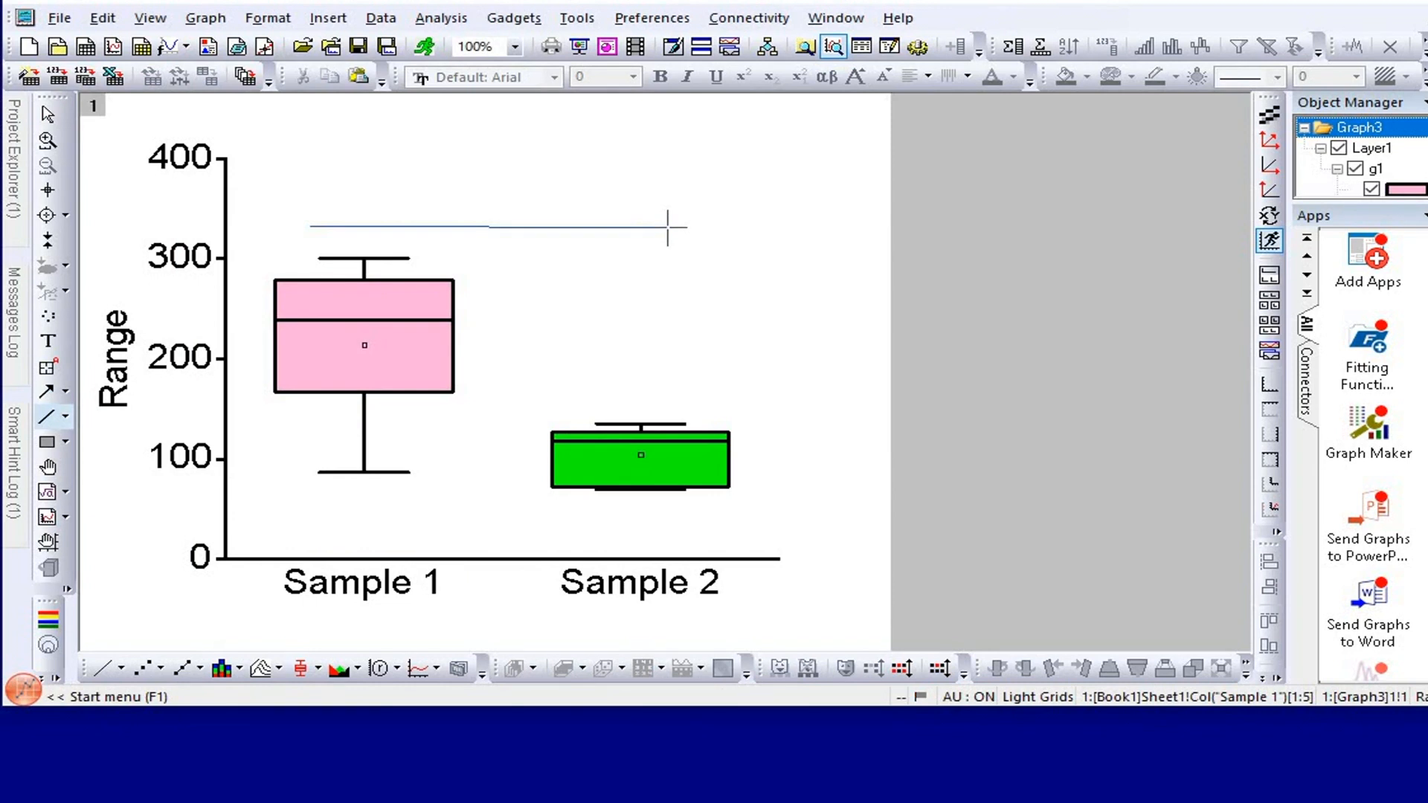
pyautogui.click(605, 226)
pyautogui.click(1358, 77)
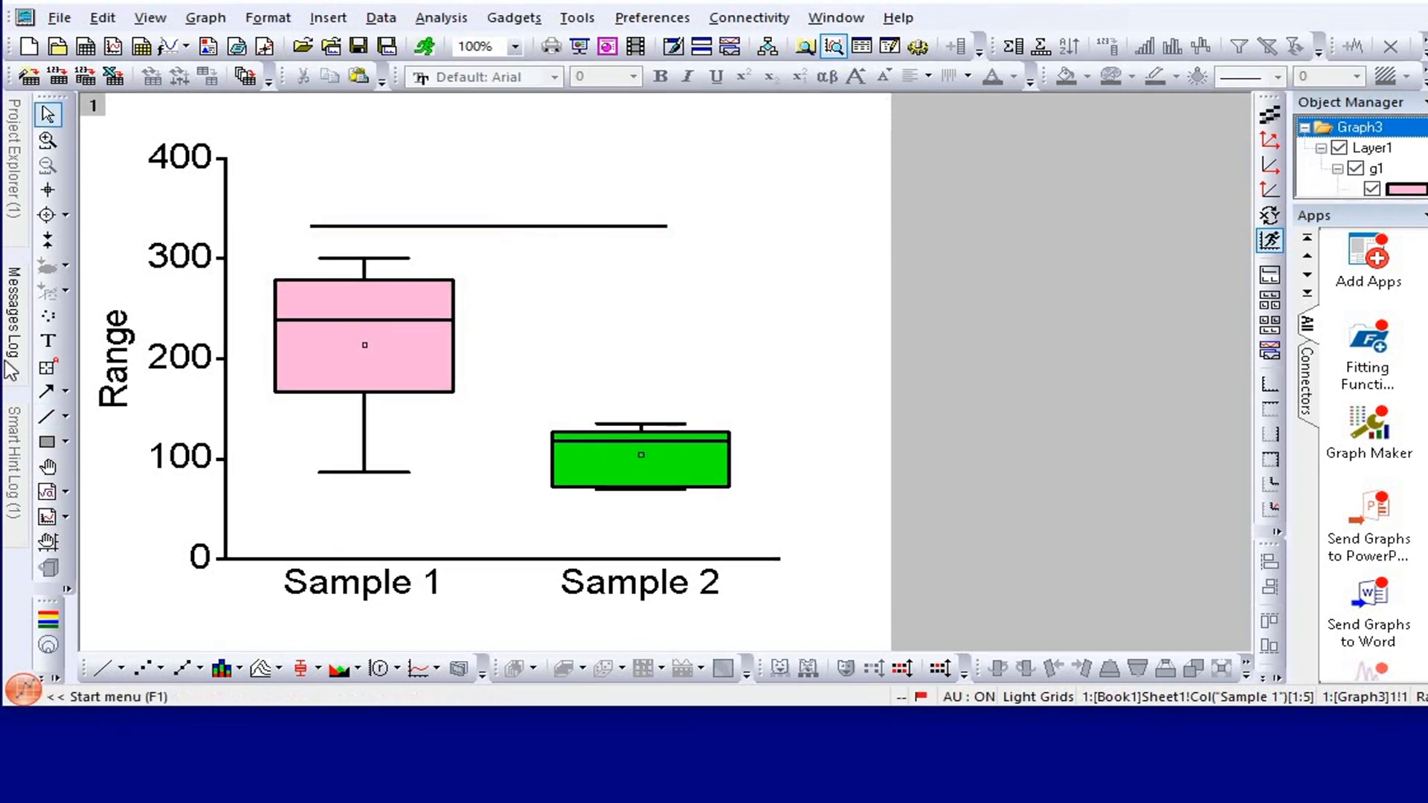
# - Add the text label "p = 0.029" above the horizontal comparison line on the graph
pyautogui.click(47, 340)
pyautogui.click(374, 189)
pyautogui.click(707, 195)
pyautogui.write('p = 0.029')
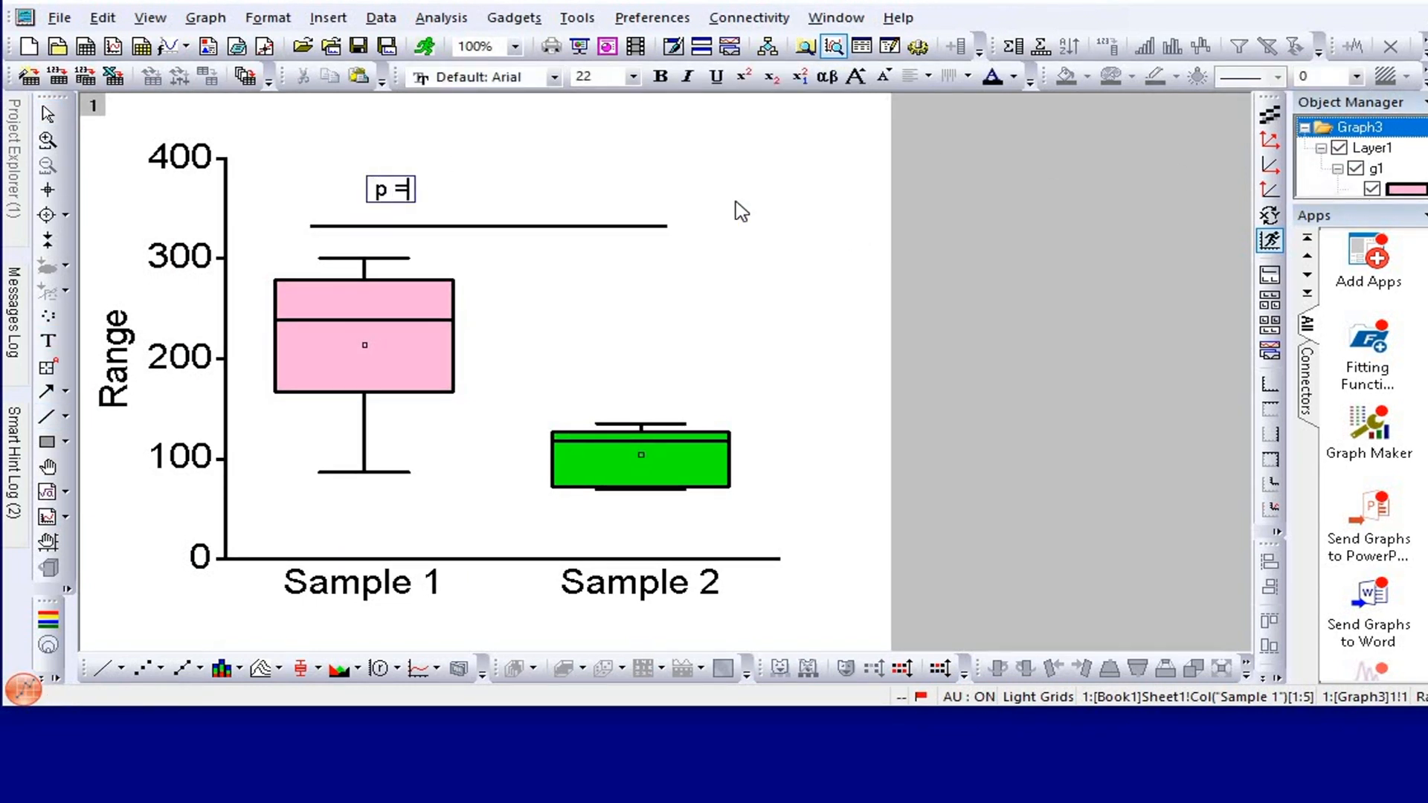
pyautogui.click(736, 211)
# - Set the p-value label's font size to 36 and position it centrally above the comparison line
pyautogui.moveTo(423, 189); pyautogui.dragTo(480, 194)
pyautogui.click(632, 77)
pyautogui.click(593, 291)
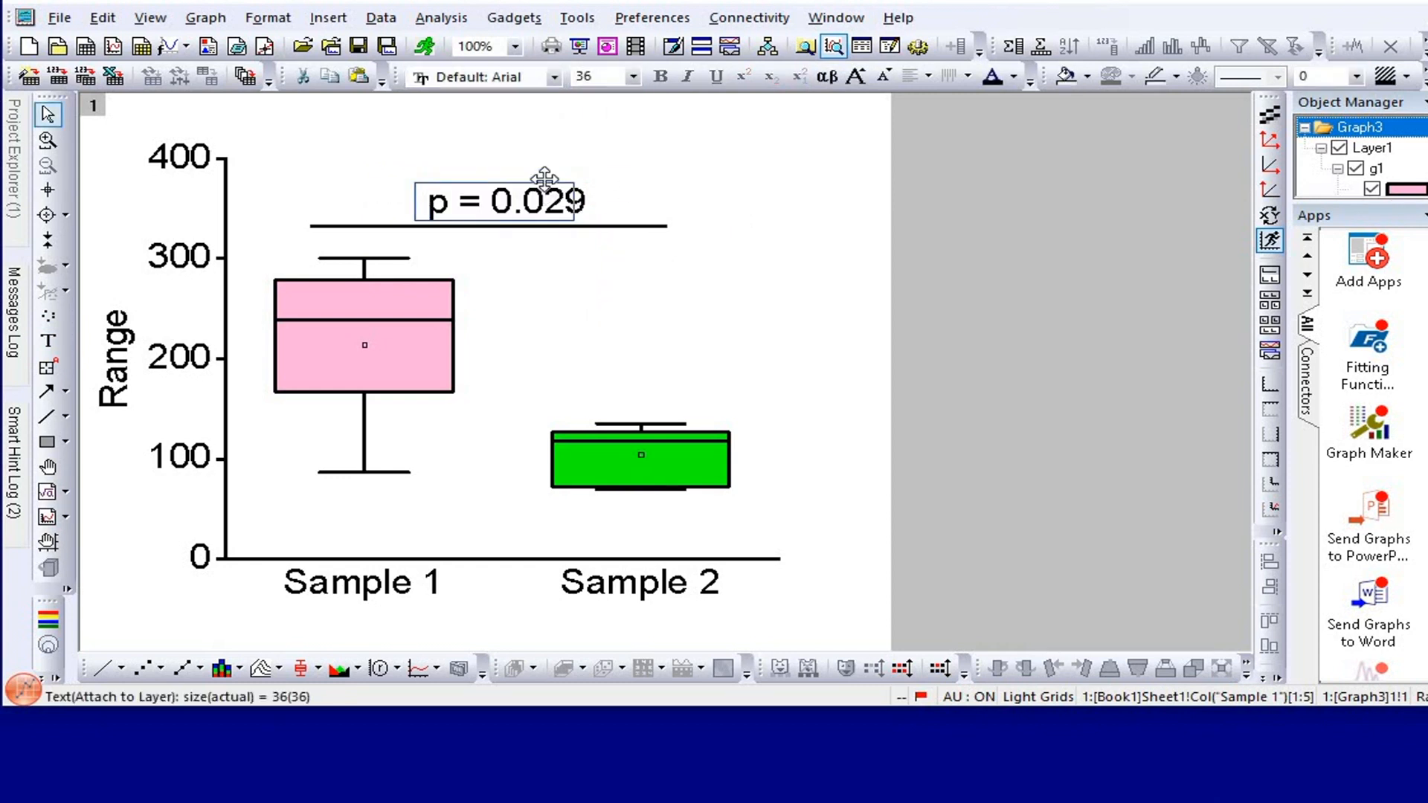
pyautogui.click(1086, 163)
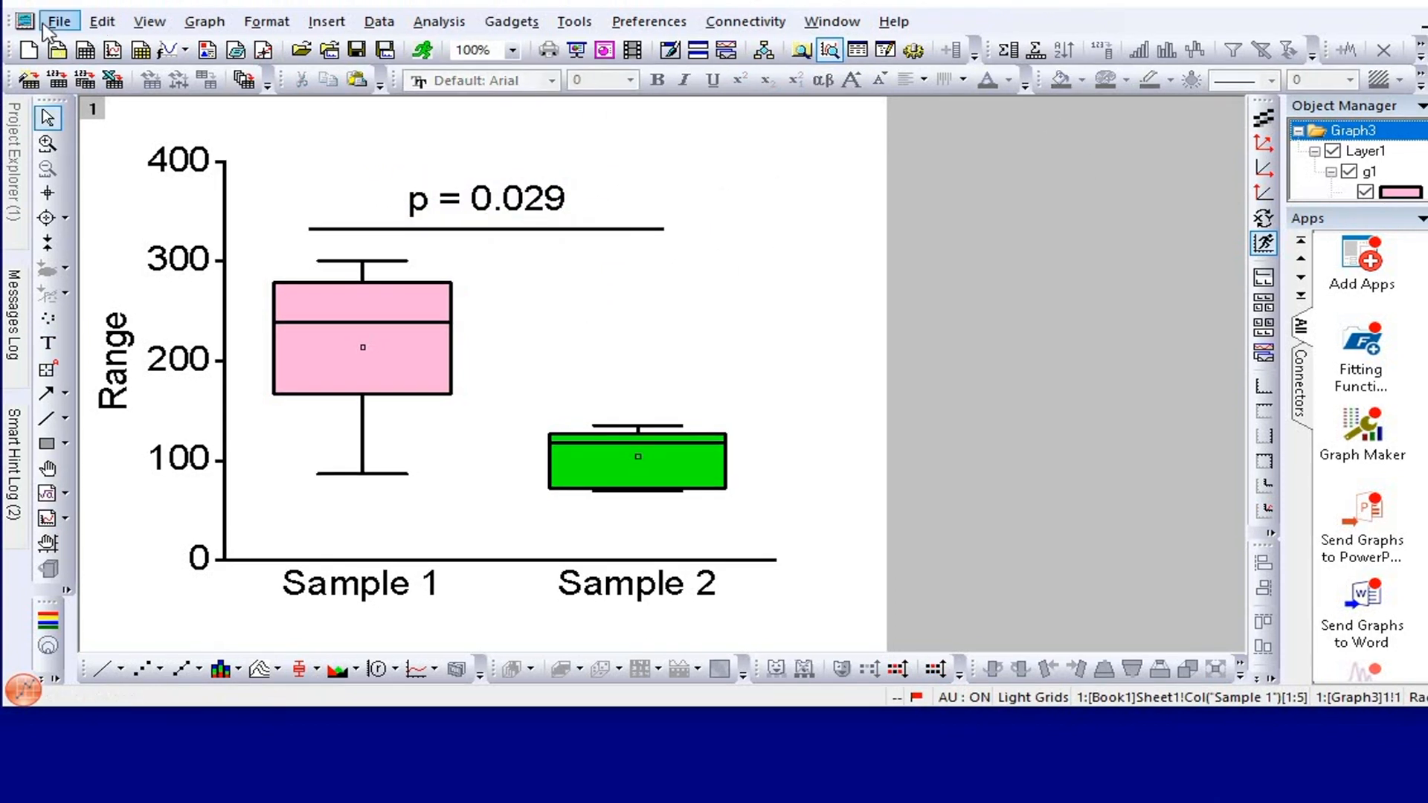
# - Export the annotated box chart graph
pyautogui.click(50, 23)
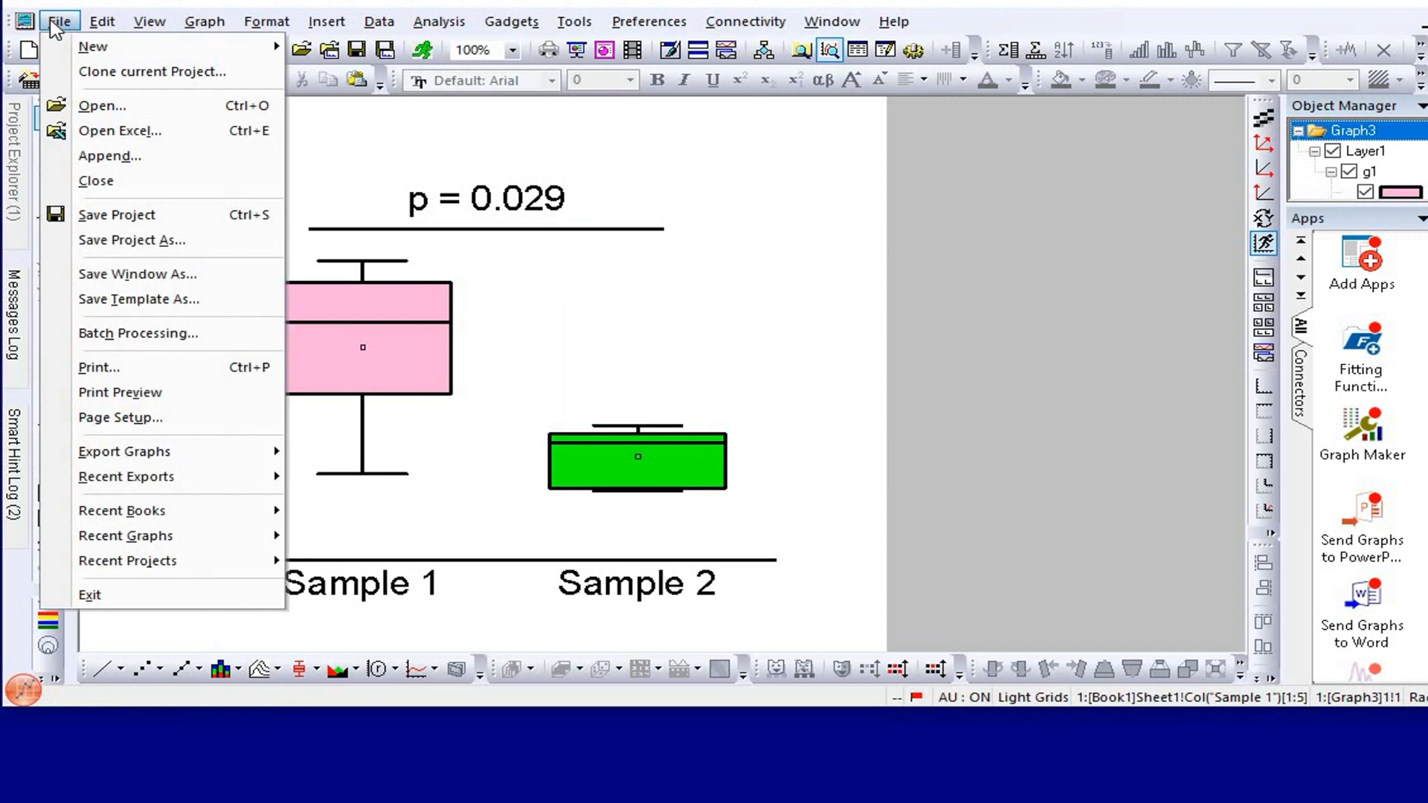
pyautogui.moveTo(180, 454)
pyautogui.click(422, 480)
pyautogui.click(349, 211)
pyautogui.click(327, 415)
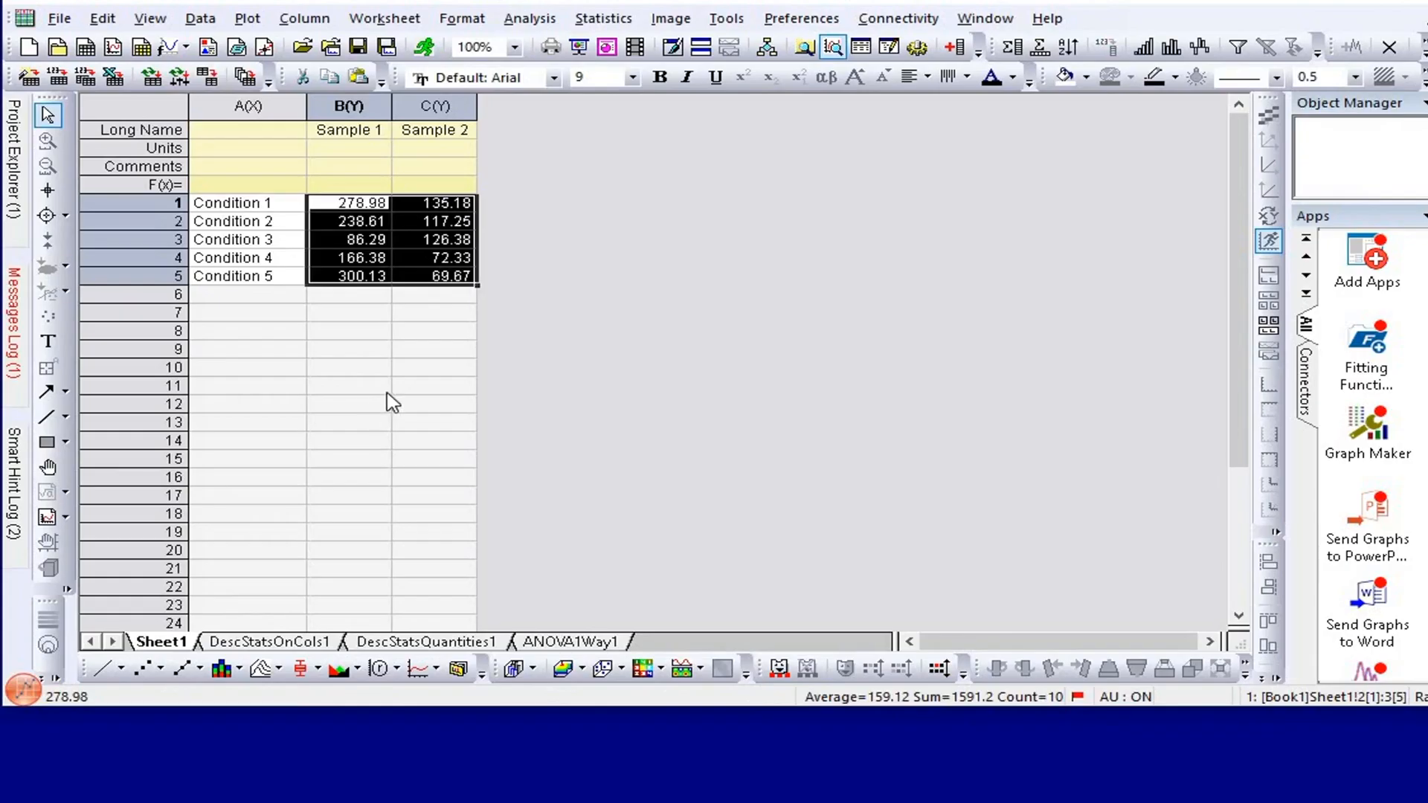
# - Create a Violin with Box plot from the Sample 1 and Sample 2 values in rows 1 to 5
pyautogui.click(386, 399)
pyautogui.moveTo(350, 205); pyautogui.dragTo(446, 278)
pyautogui.click(223, 669)
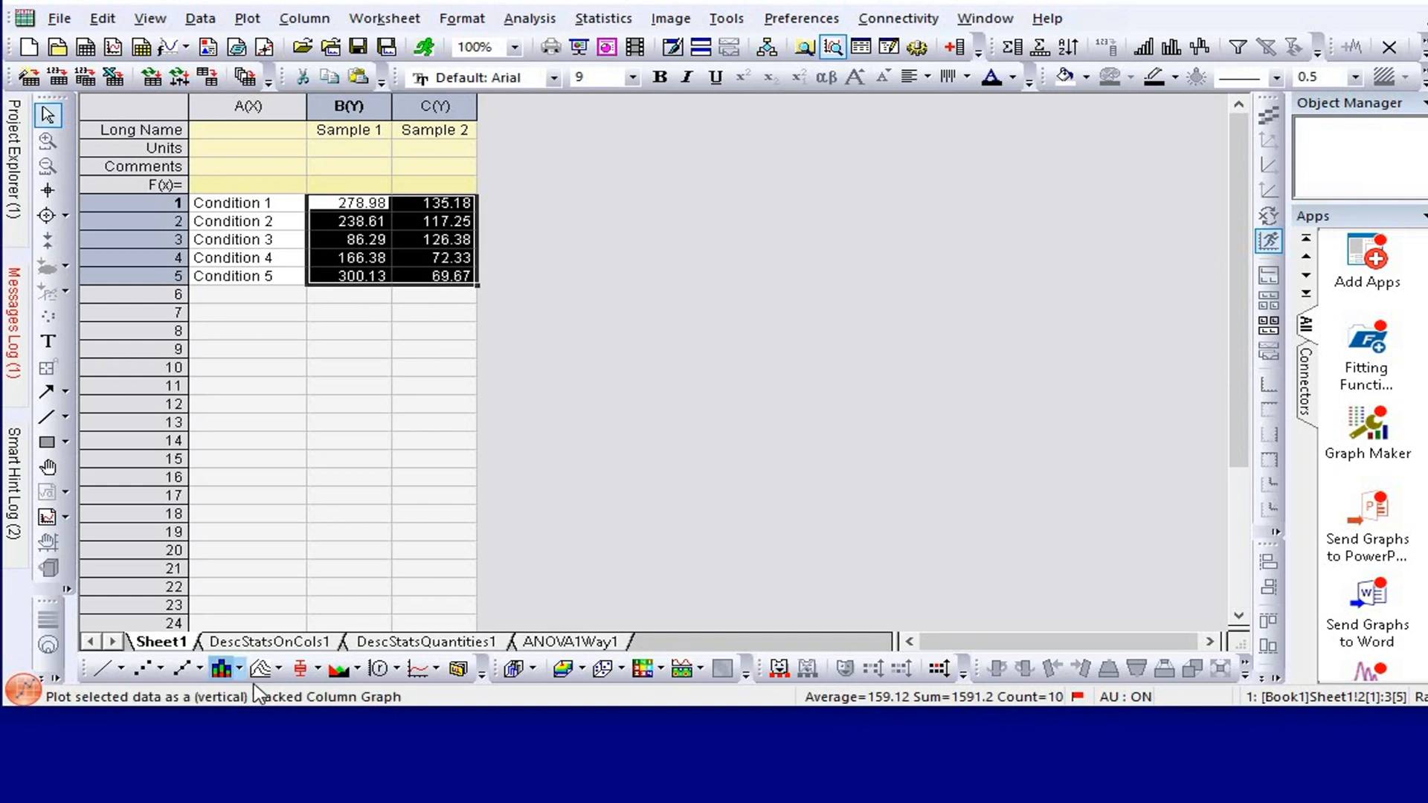
pyautogui.click(317, 668)
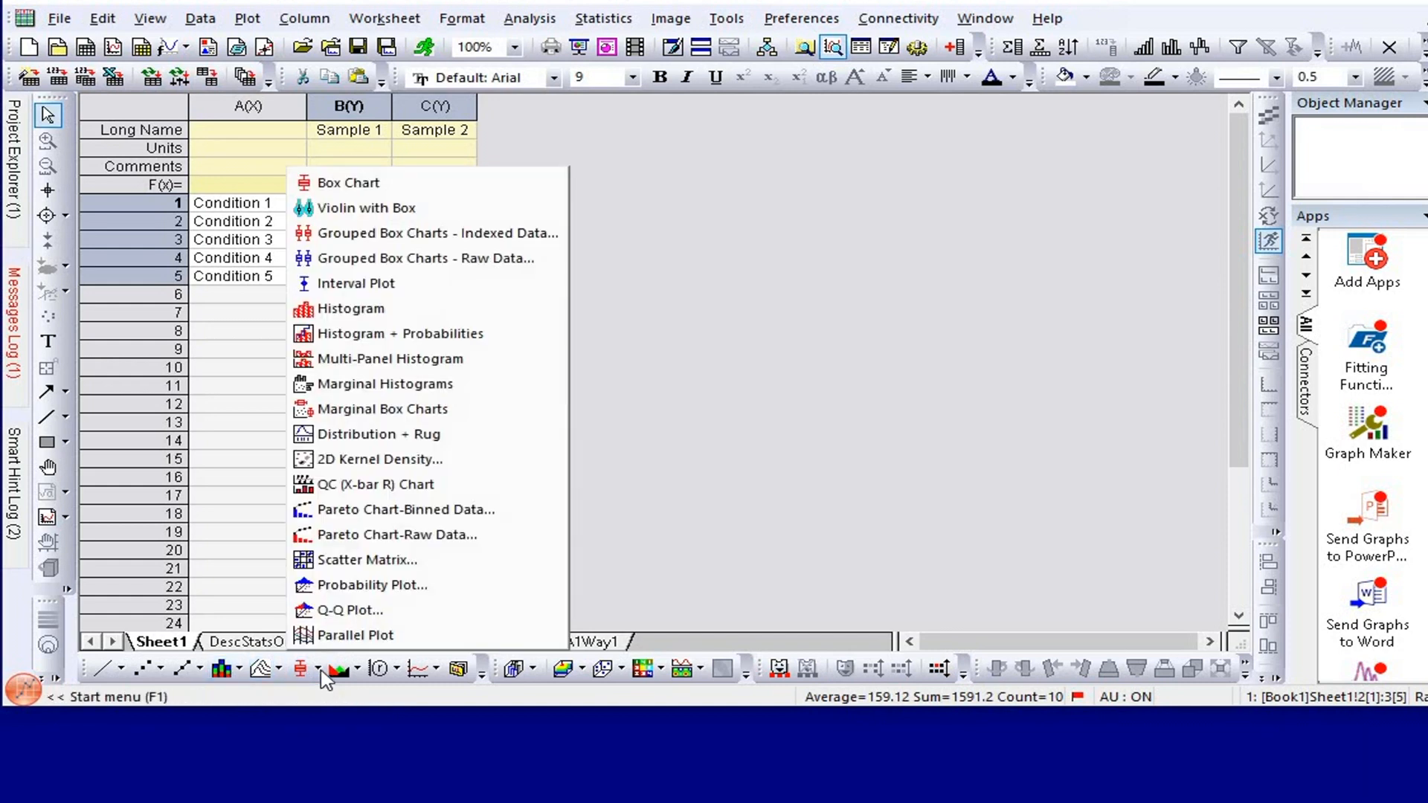
pyautogui.click(428, 209)
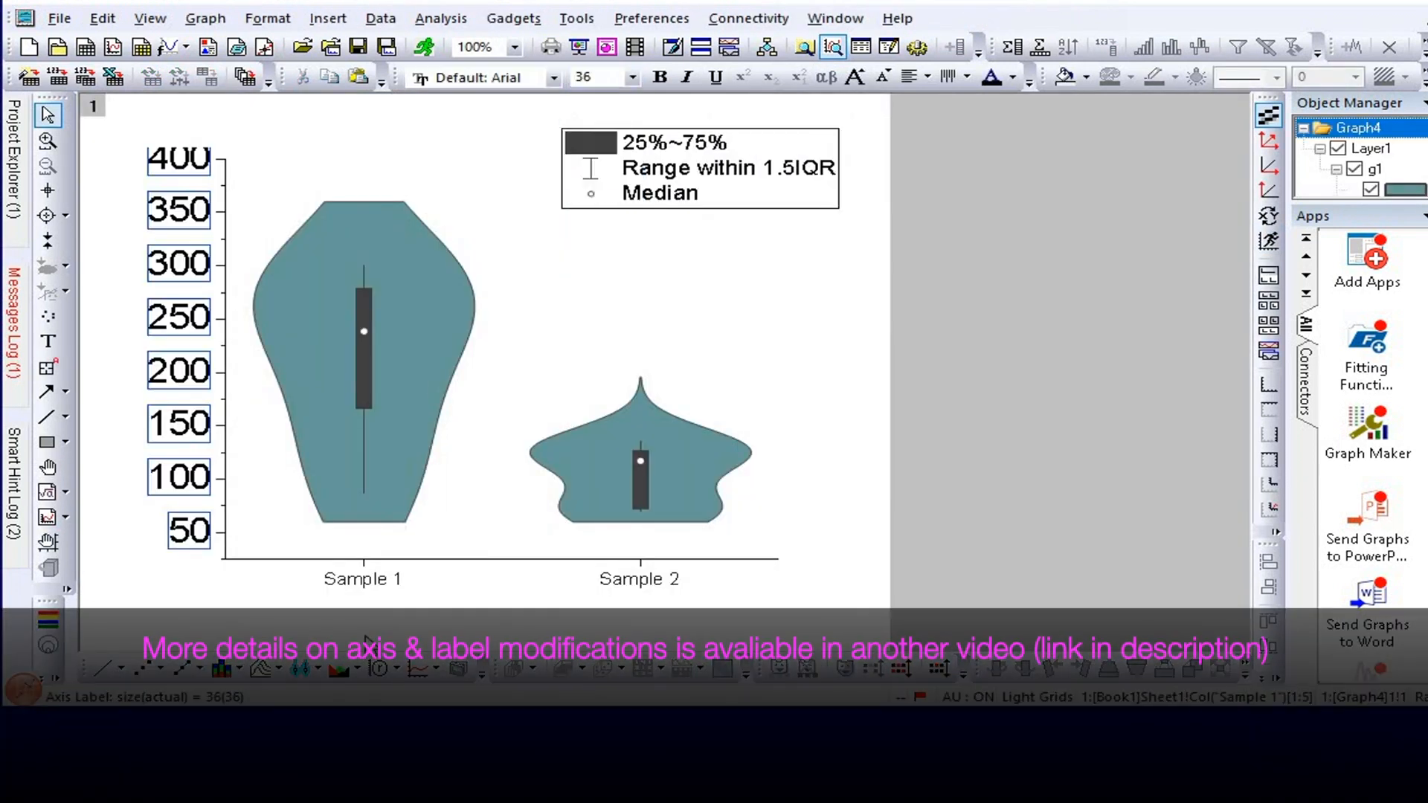
# - Enlarge the horizontal axis tick labels and the vertical axis title "Range" to match the vertical tick labels
pyautogui.click(364, 579)
pyautogui.click(632, 77)
pyautogui.click(581, 290)
pyautogui.click(127, 357)
pyautogui.click(632, 77)
pyautogui.click(587, 291)
pyautogui.click(506, 316)
# - Start the vertical axis scale at 0 and set its major tick increment to 100
pyautogui.doubleClick(223, 401)
pyautogui.moveTo(689, 13); pyautogui.dragTo(993, 8)
pyautogui.write('0')
pyautogui.doubleClick(936, 309)
pyautogui.write('100')
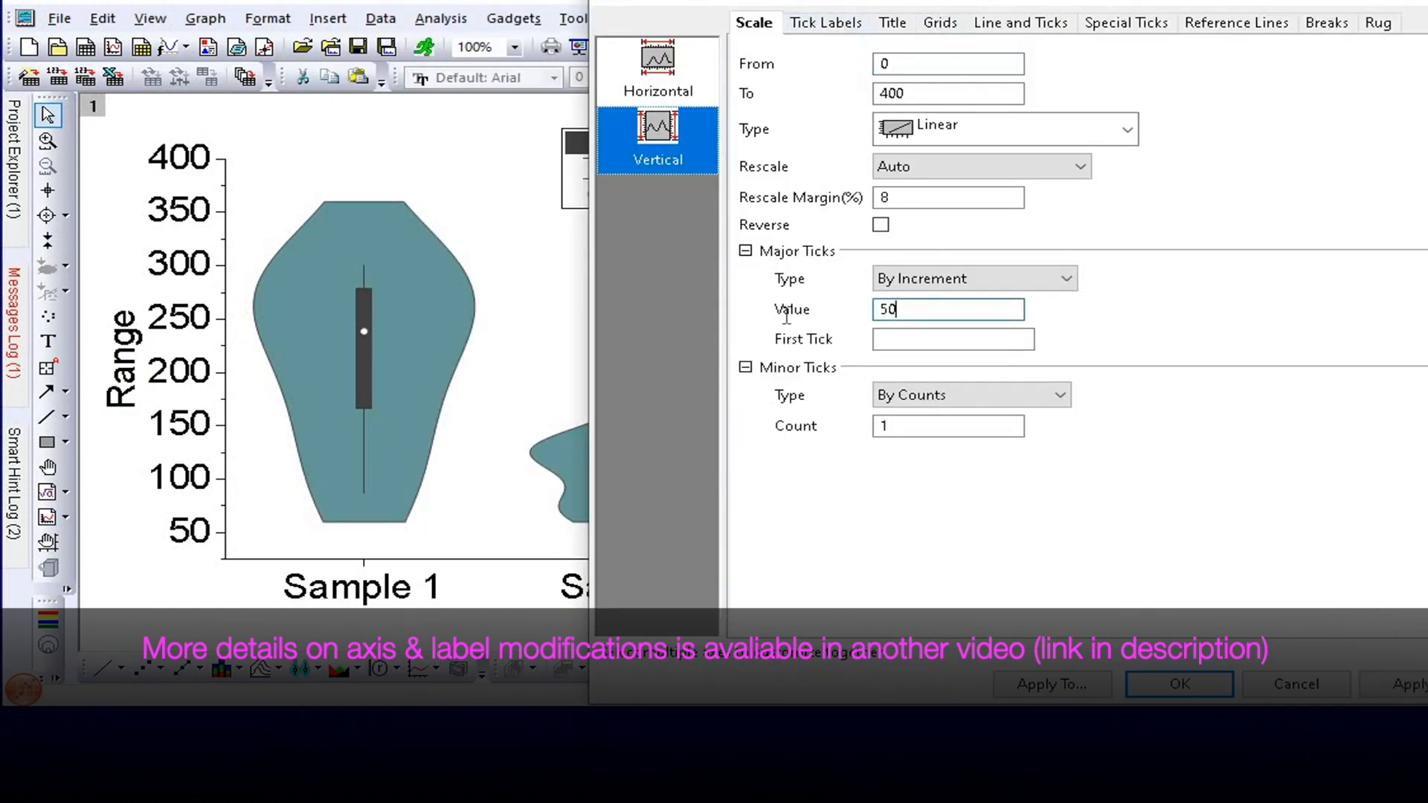
# - Set the left axis line thickness to 3 and its minor tick style to None
pyautogui.click(1041, 30)
pyautogui.click(1068, 207)
pyautogui.click(1026, 281)
pyautogui.click(1169, 497)
pyautogui.click(1056, 606)
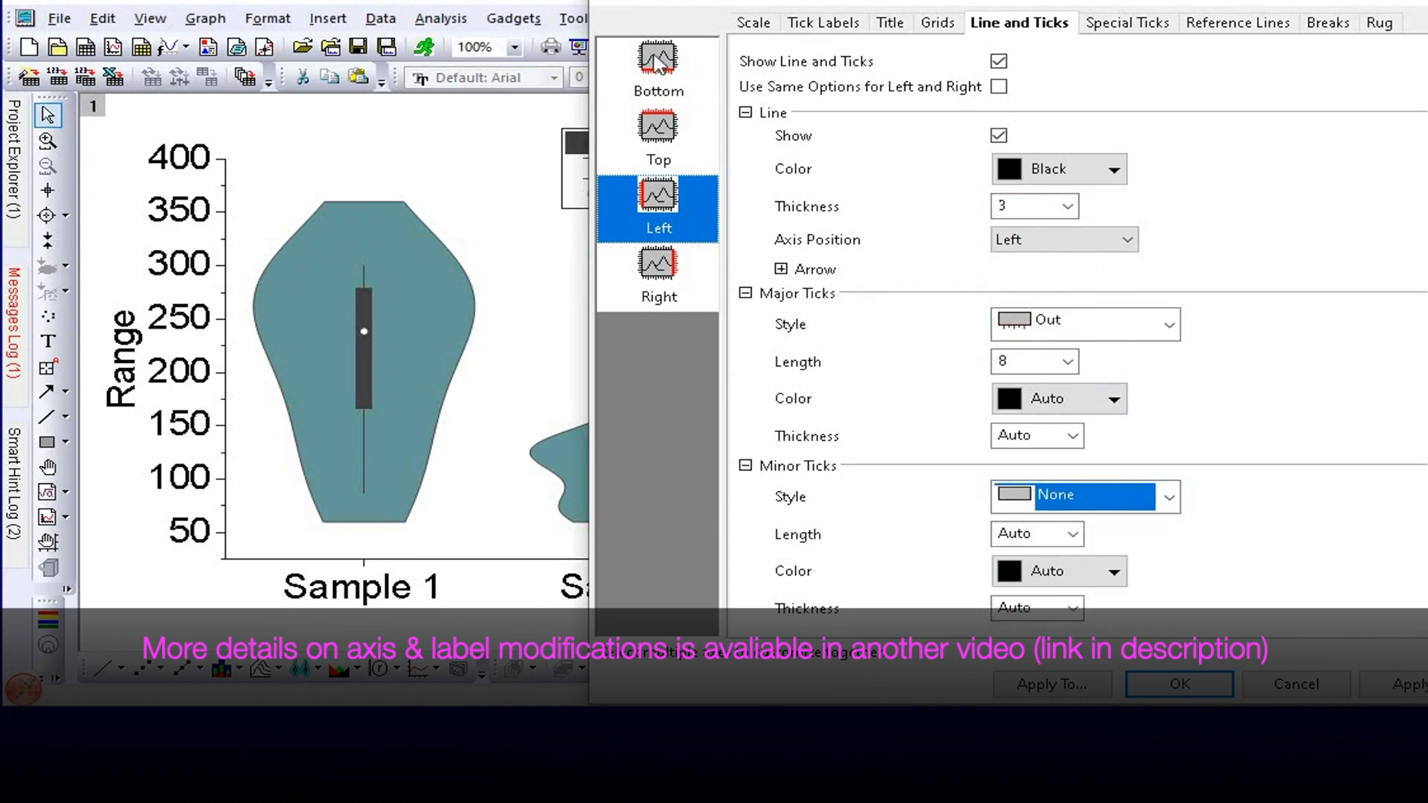
# - Set the bottom axis line thickness to 3, remove its major and minor ticks, and apply the axis changes
pyautogui.click(658, 70)
pyautogui.click(1182, 497)
pyautogui.click(1063, 606)
pyautogui.click(1182, 324)
pyautogui.click(1064, 434)
pyautogui.click(1082, 206)
pyautogui.click(1057, 313)
pyautogui.click(1402, 684)
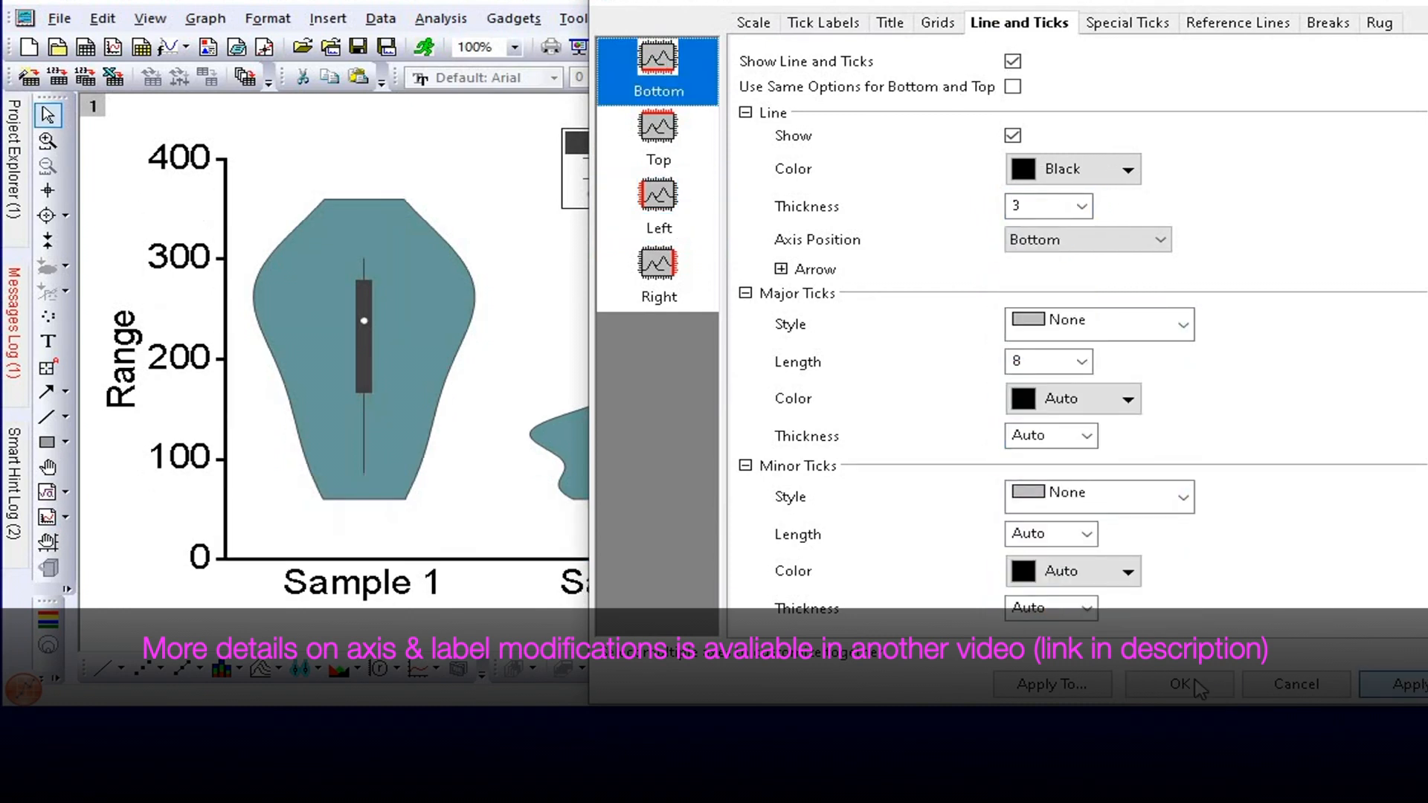
pyautogui.click(1192, 686)
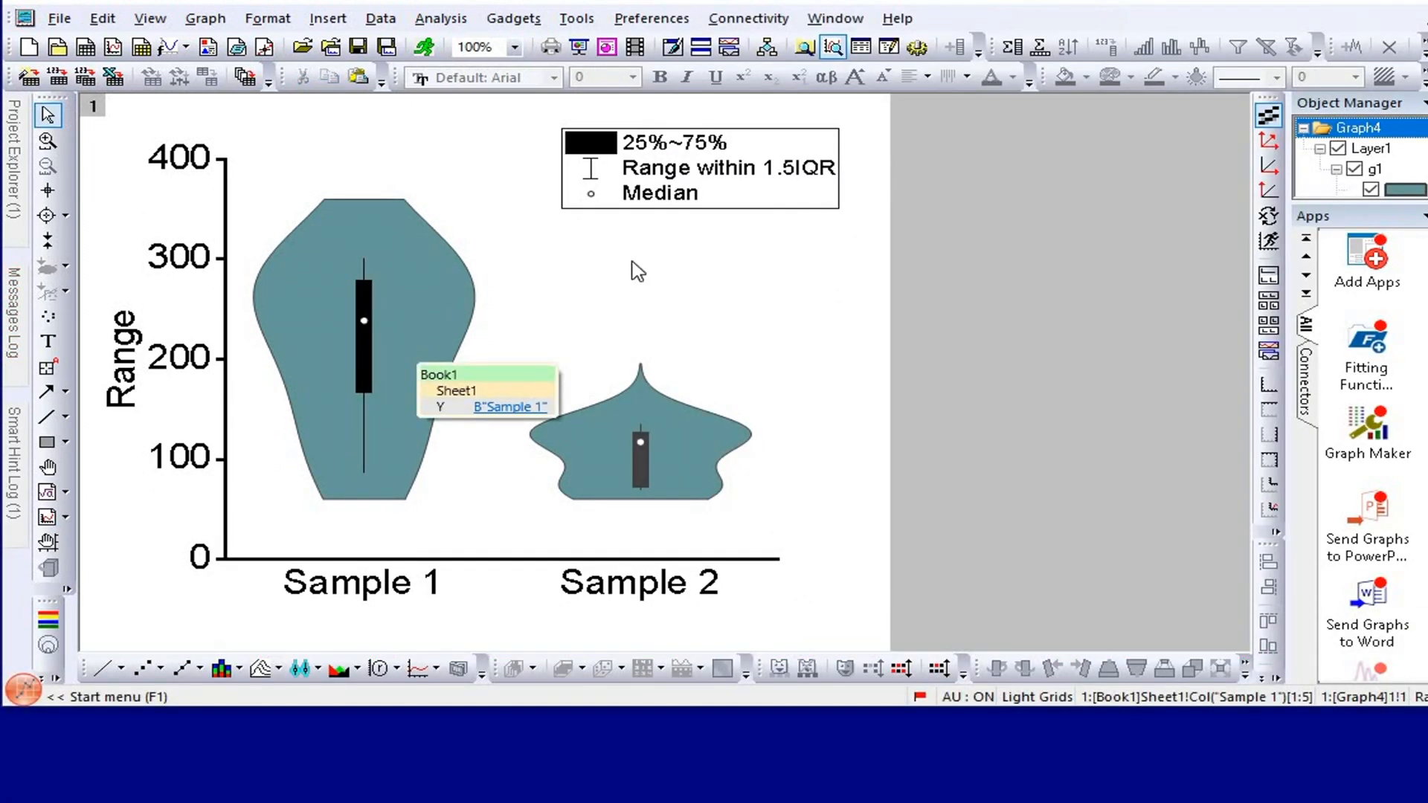
# - Set the group edit mode of the violin plots to Independent in the Sample 1 plot properties
pyautogui.click(444, 294)
pyautogui.doubleClick(444, 294)
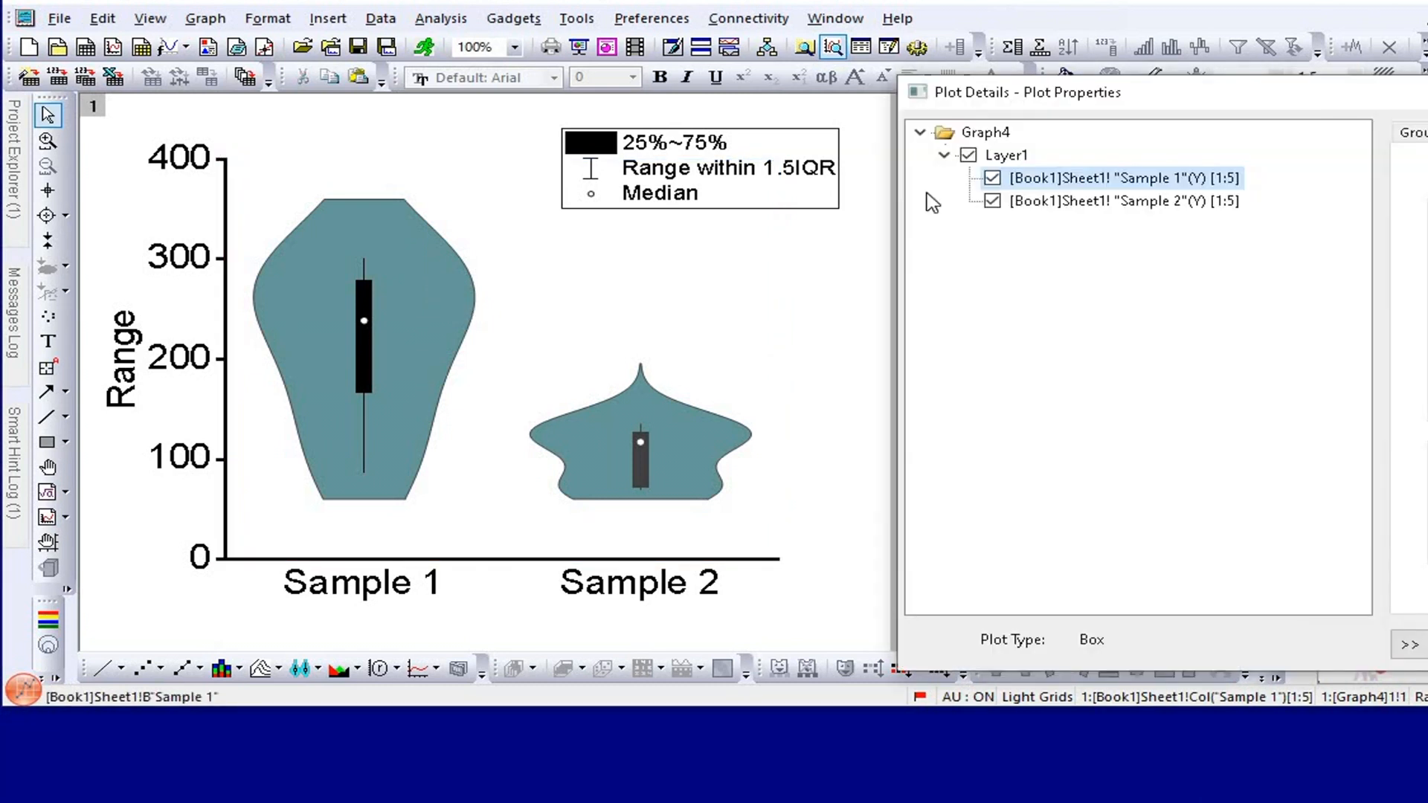
pyautogui.moveTo(1049, 95); pyautogui.dragTo(852, 80)
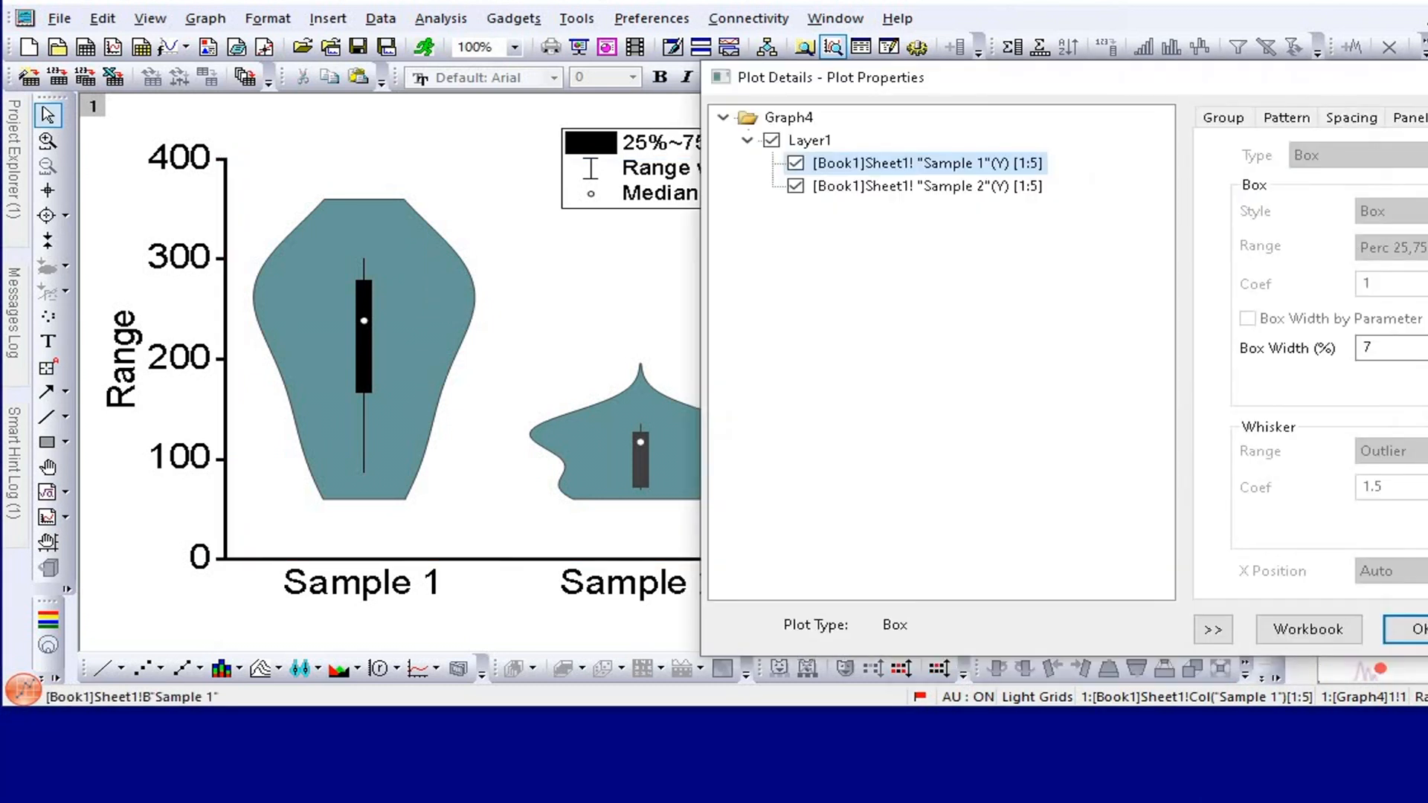
pyautogui.moveTo(1184, 297); pyautogui.dragTo(1008, 297)
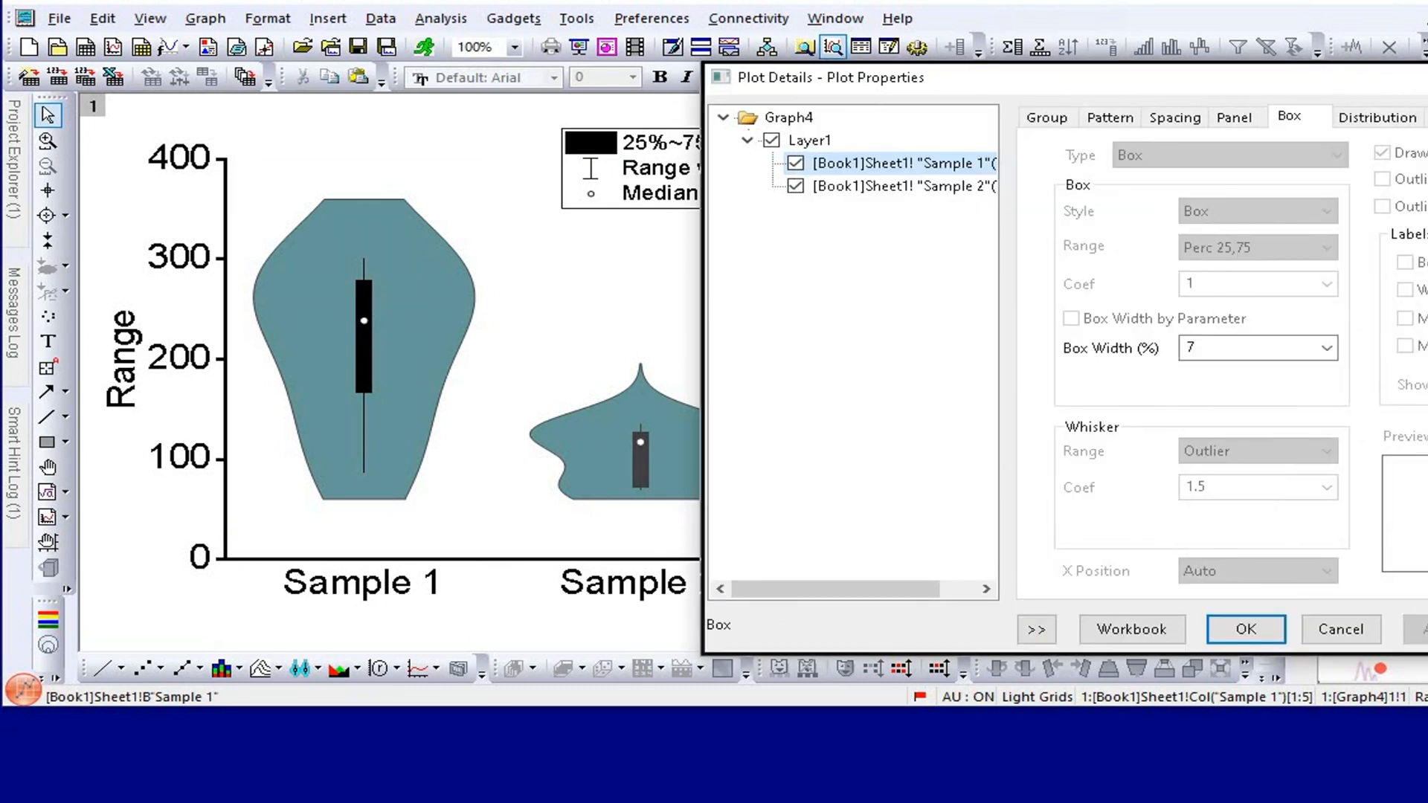
pyautogui.moveTo(1008, 513); pyautogui.dragTo(1071, 515)
pyautogui.moveTo(1081, 83); pyautogui.dragTo(894, 91)
pyautogui.click(920, 126)
pyautogui.click(977, 179)
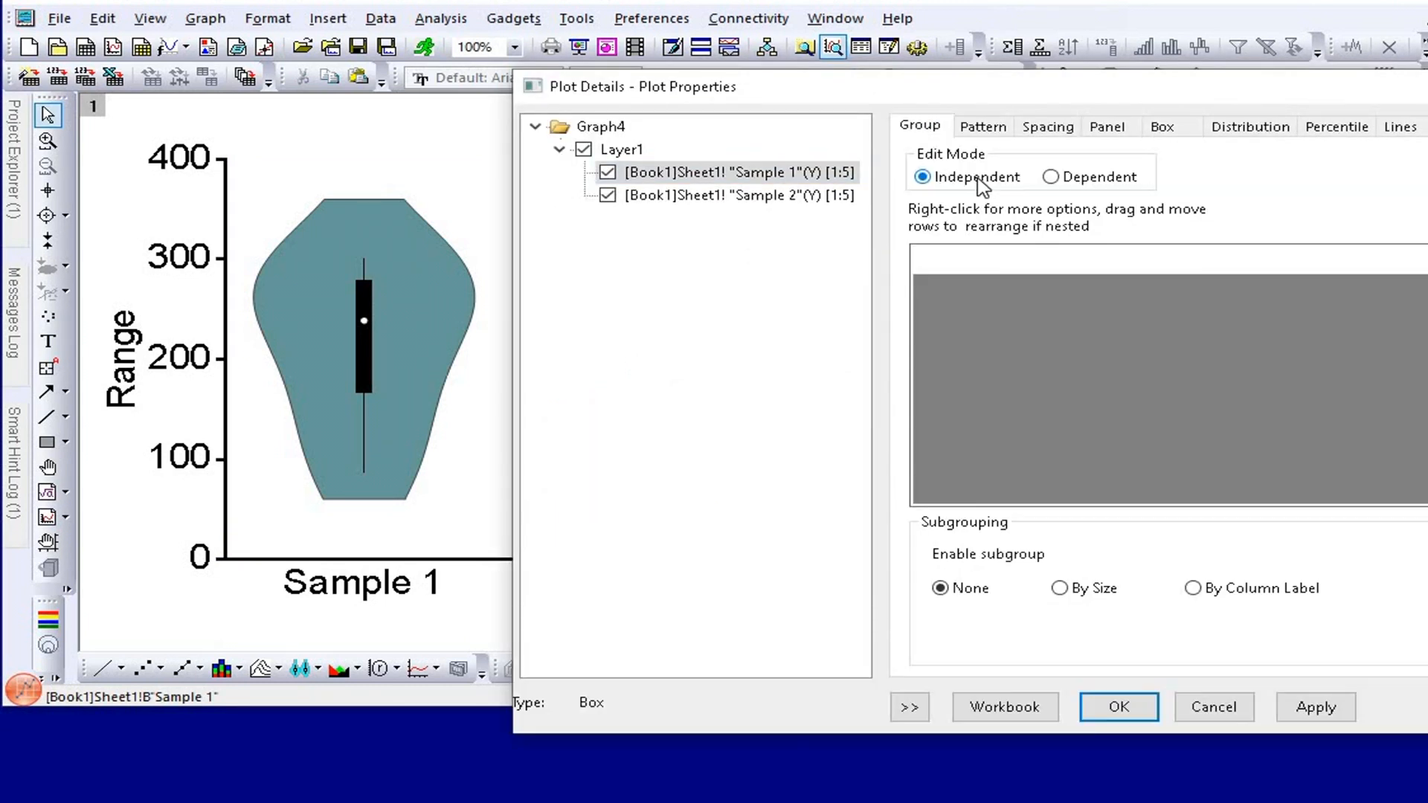
# - Give Sample 1's box a border width of 3 with LT Gray fill, and fill its violin with #A79F14
pyautogui.click(983, 127)
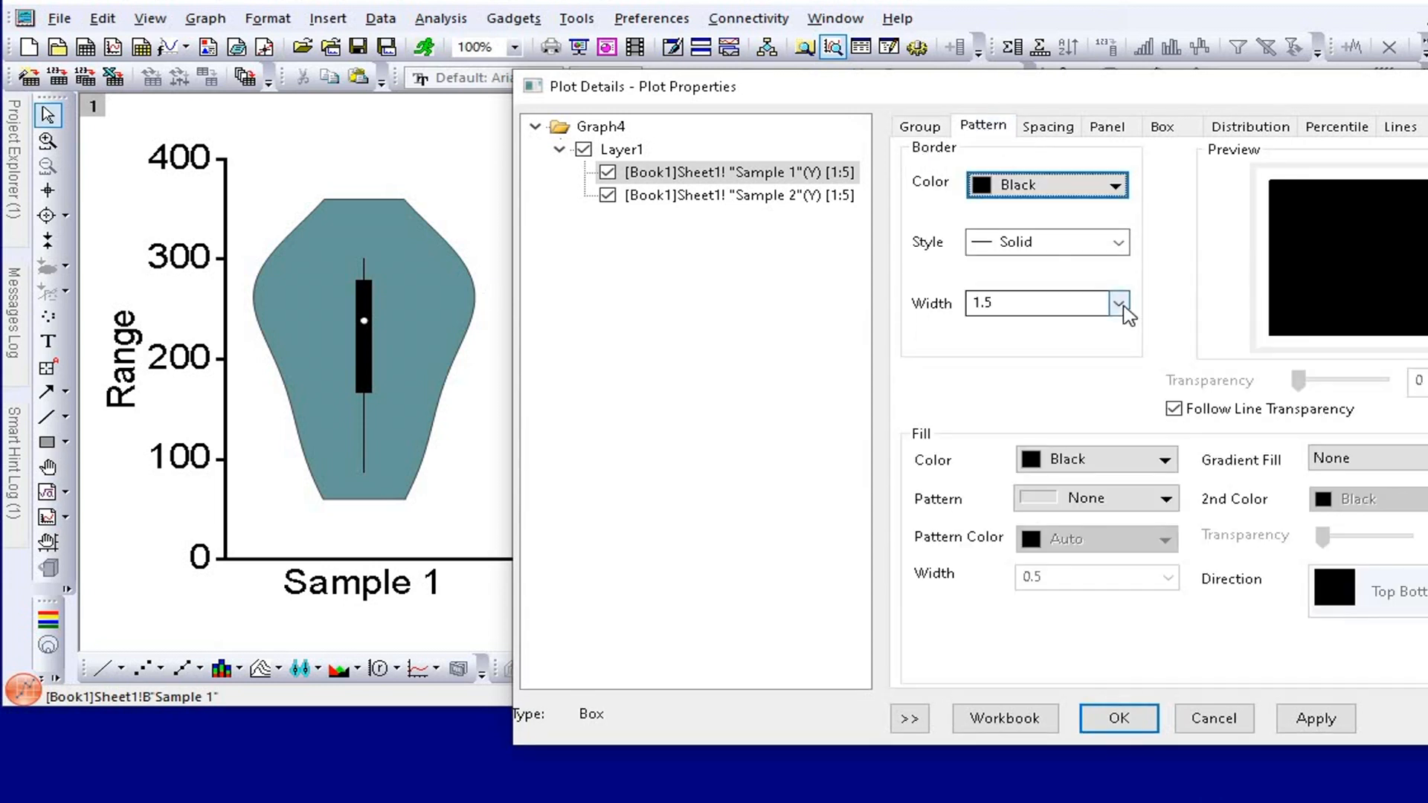
pyautogui.click(1150, 464)
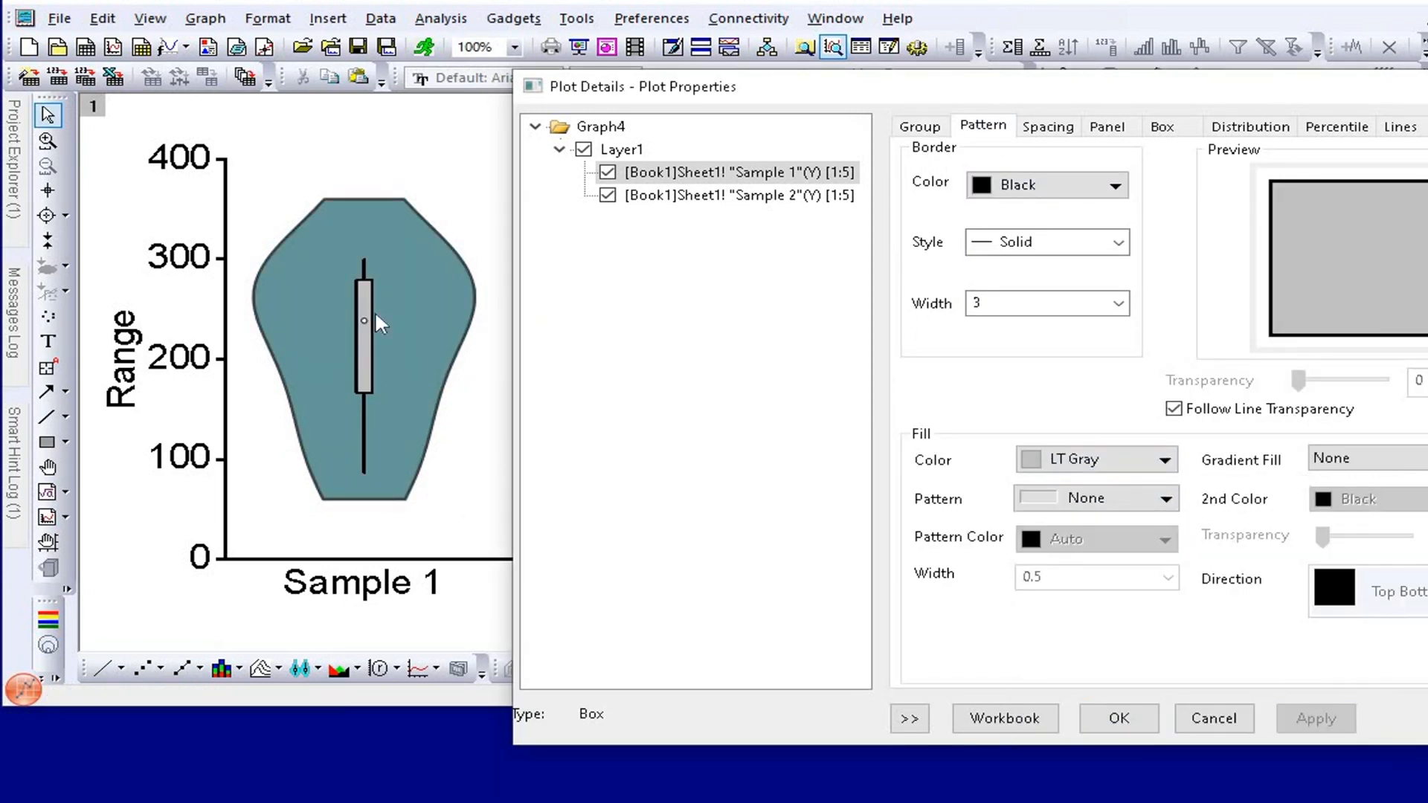
pyautogui.click(1253, 132)
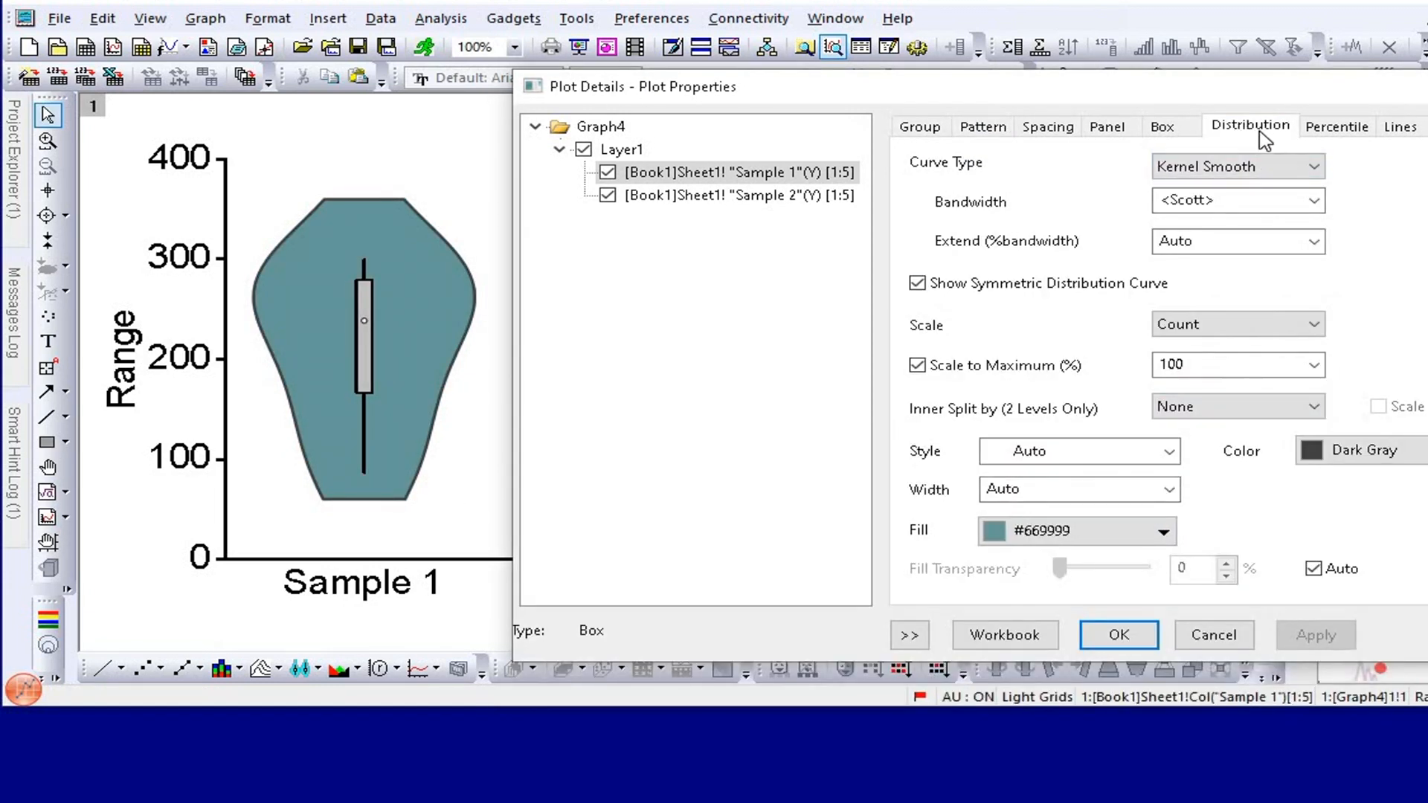
pyautogui.click(1163, 531)
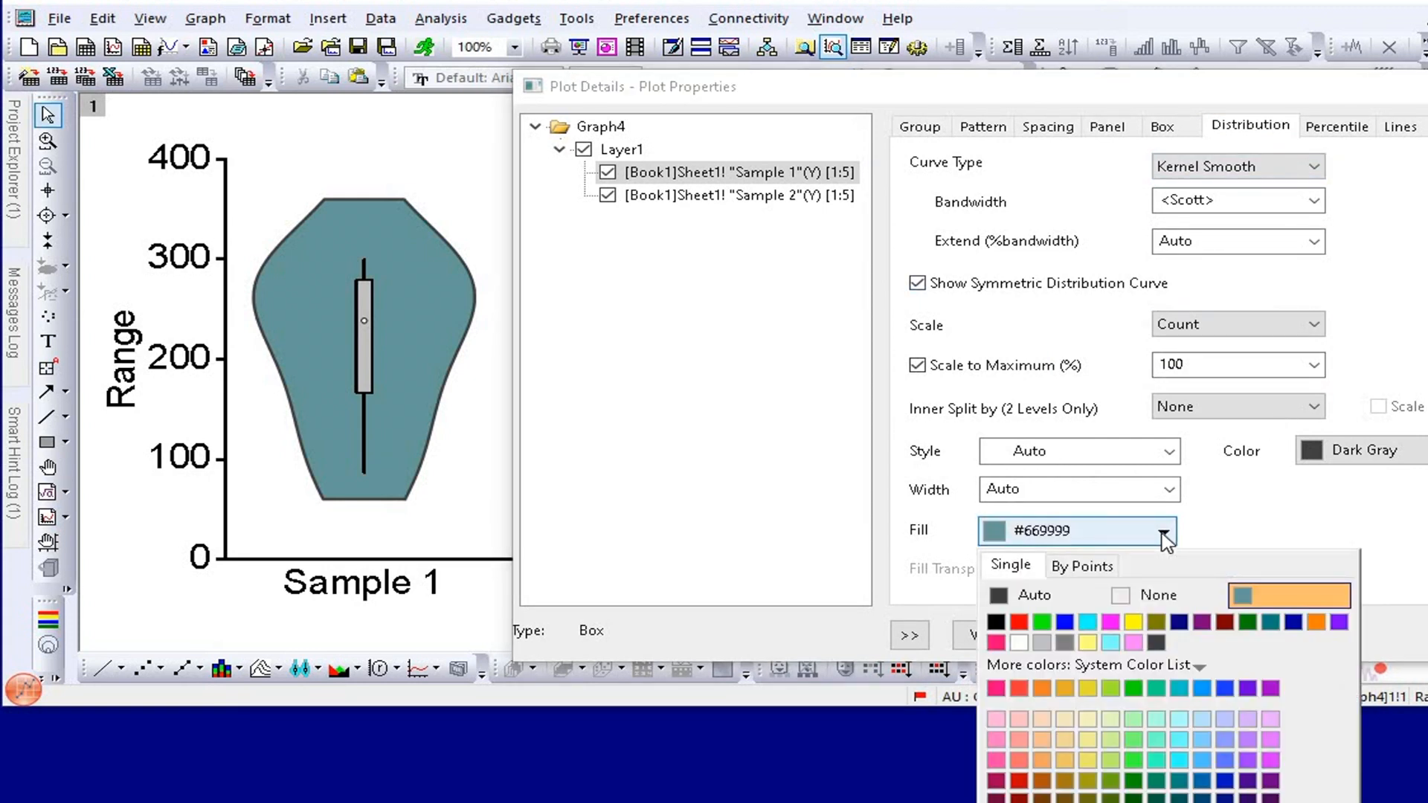
pyautogui.click(1090, 783)
pyautogui.click(1314, 634)
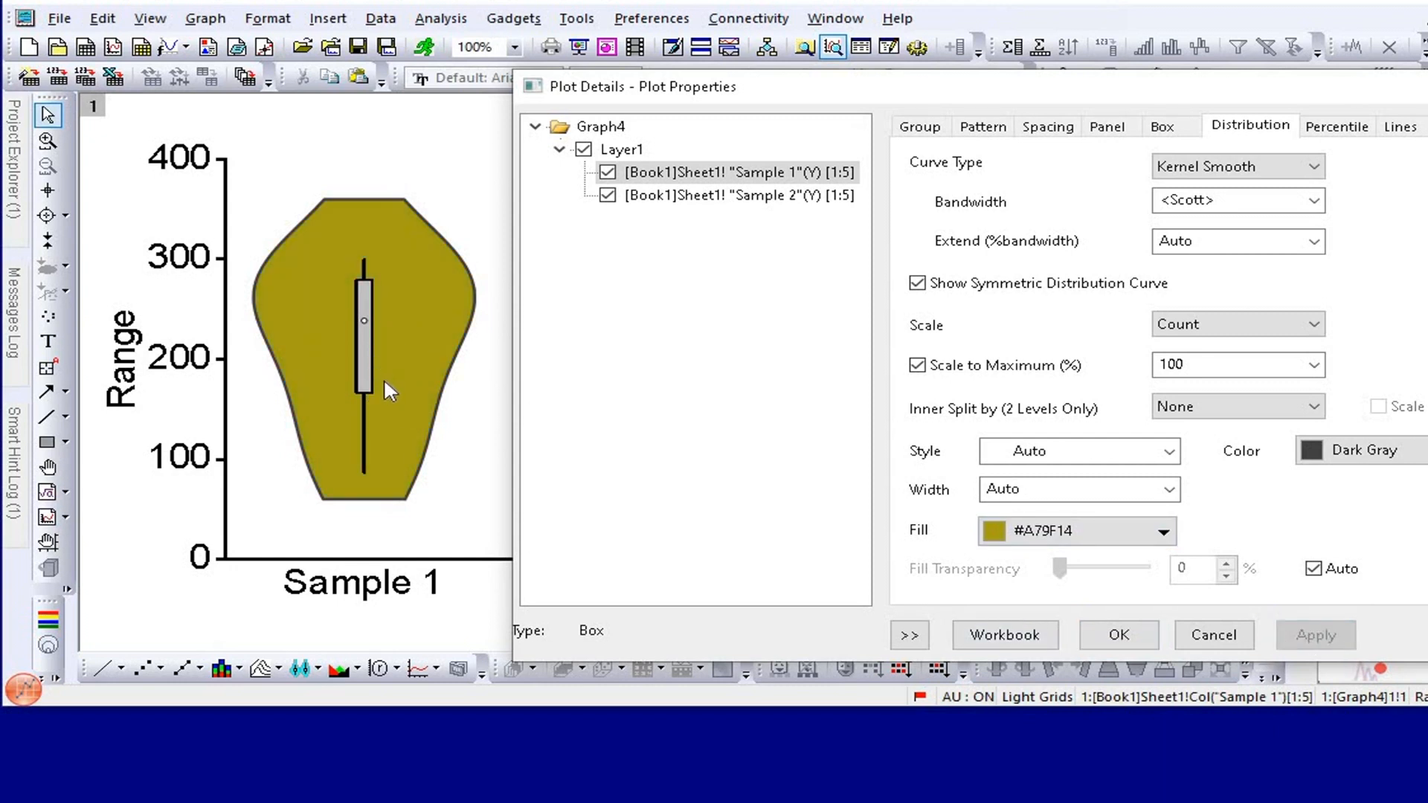
# - Fill the Sample 2 violin's distribution shape with #8E9CFF
pyautogui.moveTo(588, 87); pyautogui.dragTo(750, 84)
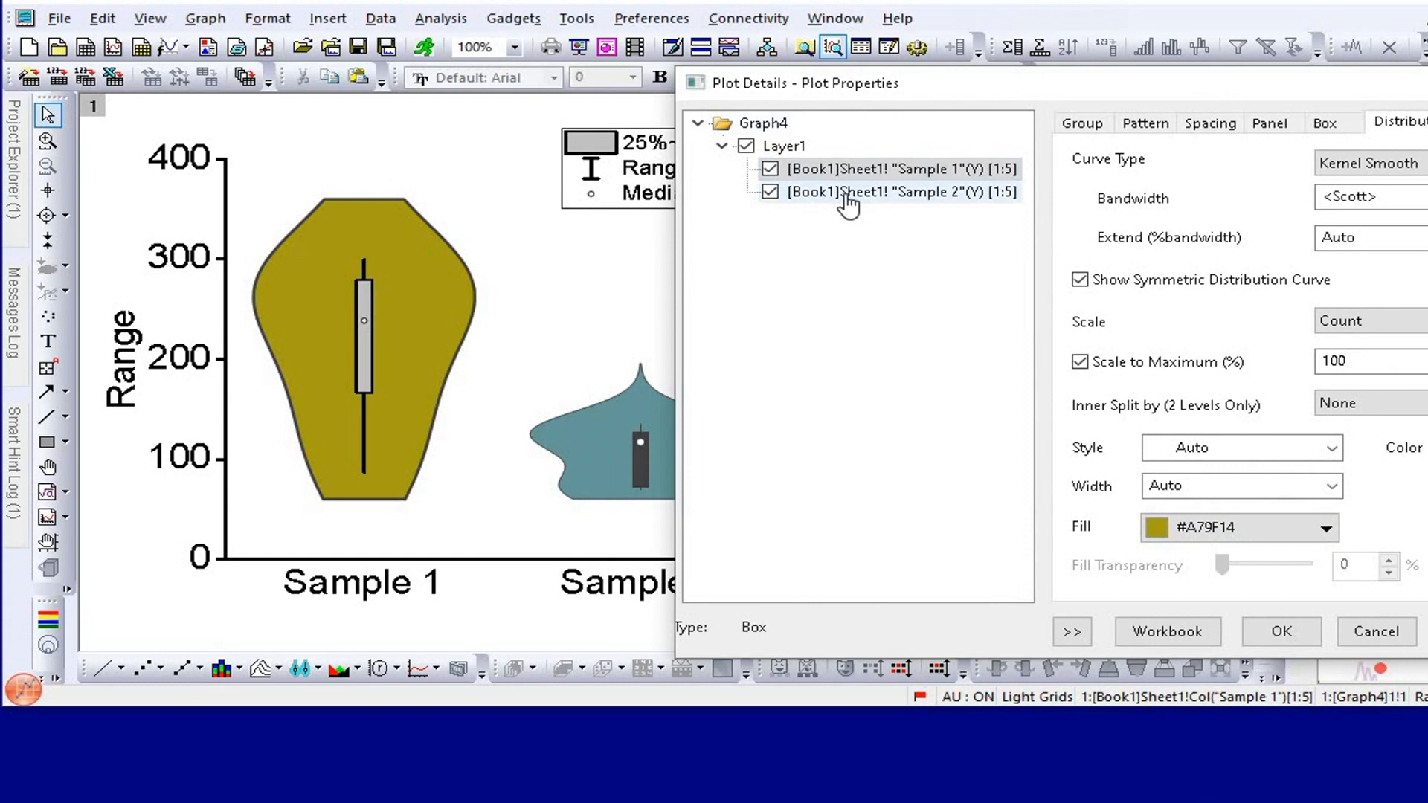
pyautogui.click(847, 192)
pyautogui.click(1201, 524)
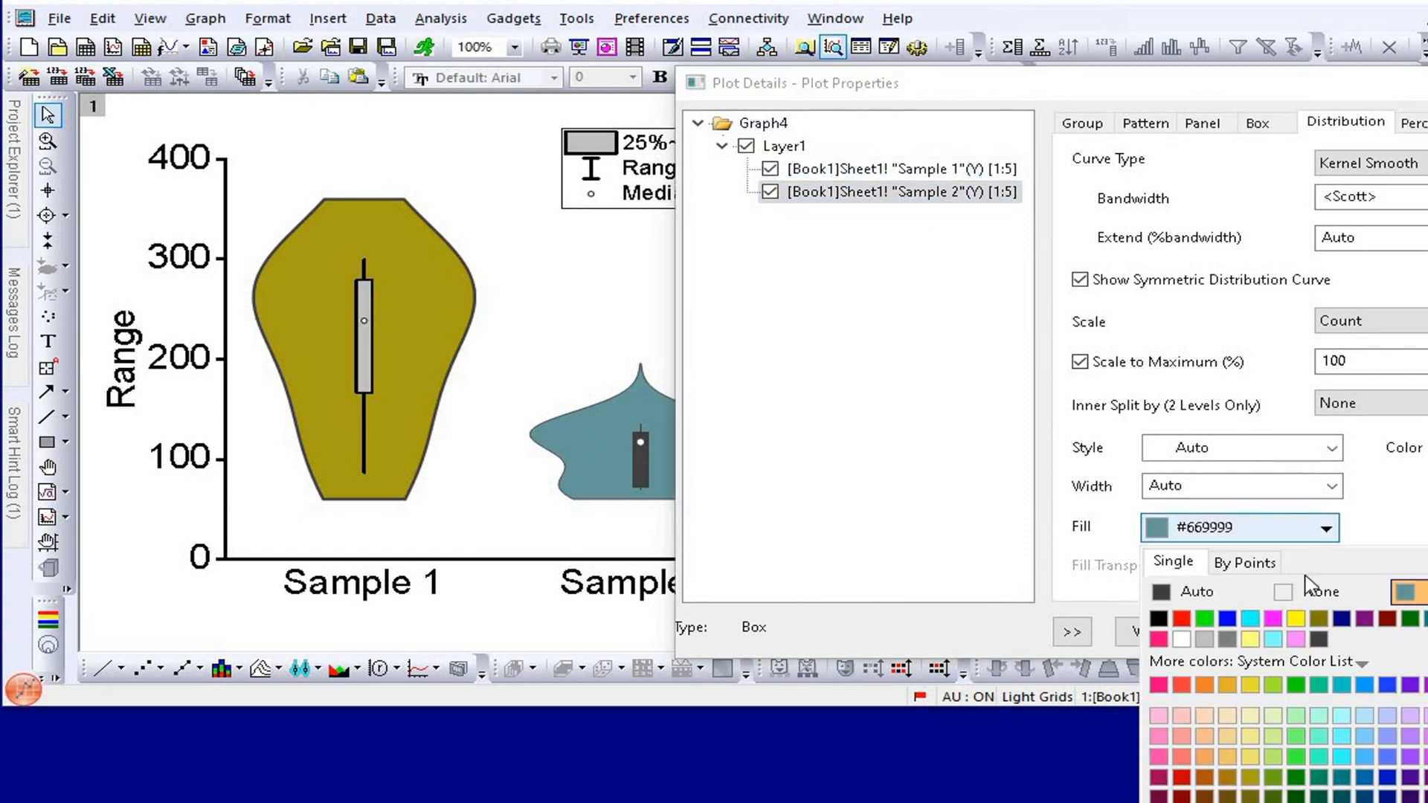
pyautogui.click(1341, 737)
pyautogui.click(1326, 527)
pyautogui.click(1387, 750)
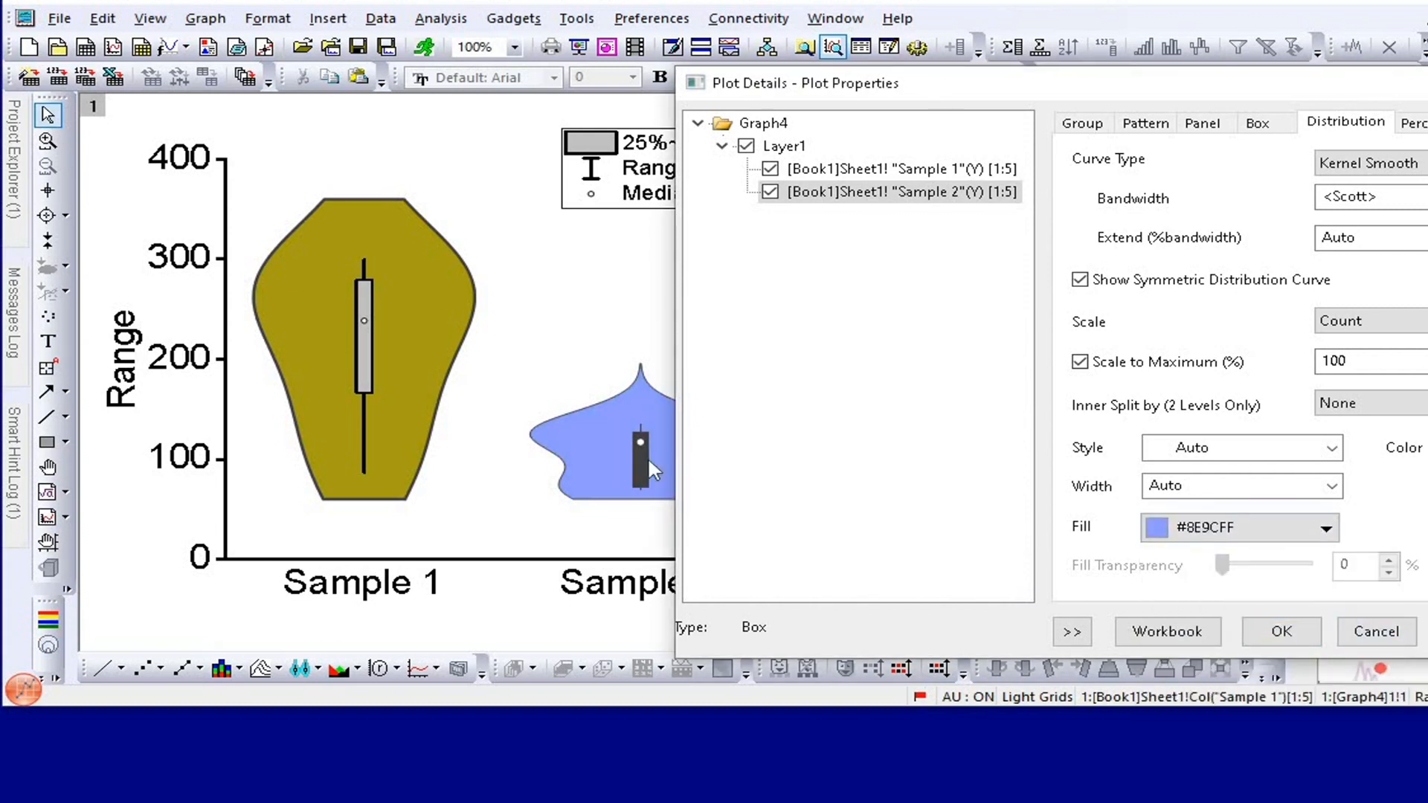
# - Give Sample 2's box a border width of 3 and LT Gray fill, and accept the plot properties
pyautogui.click(1145, 123)
pyautogui.click(1264, 297)
pyautogui.click(1212, 416)
pyautogui.click(1277, 181)
pyautogui.click(1271, 183)
pyautogui.click(1270, 456)
pyautogui.click(1244, 566)
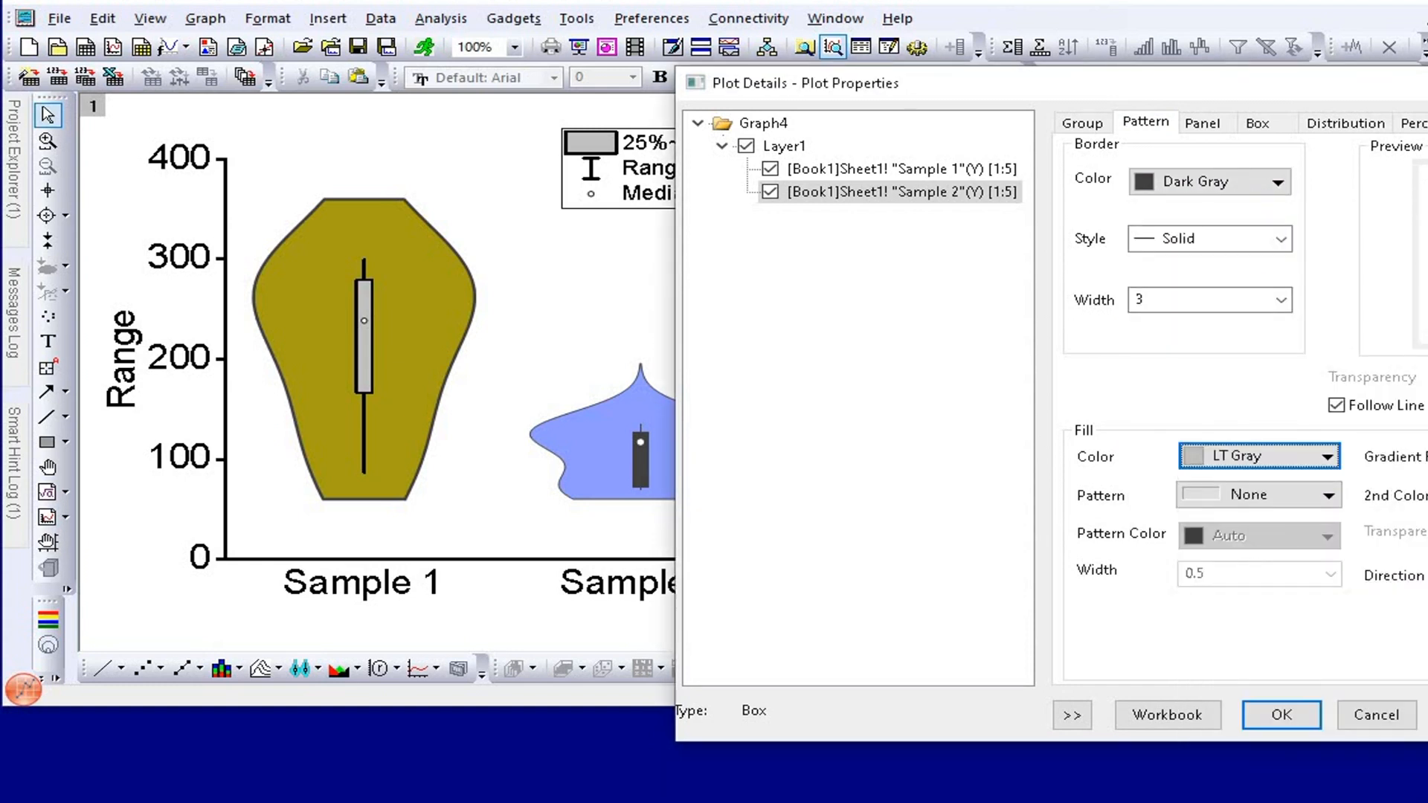
pyautogui.click(1280, 715)
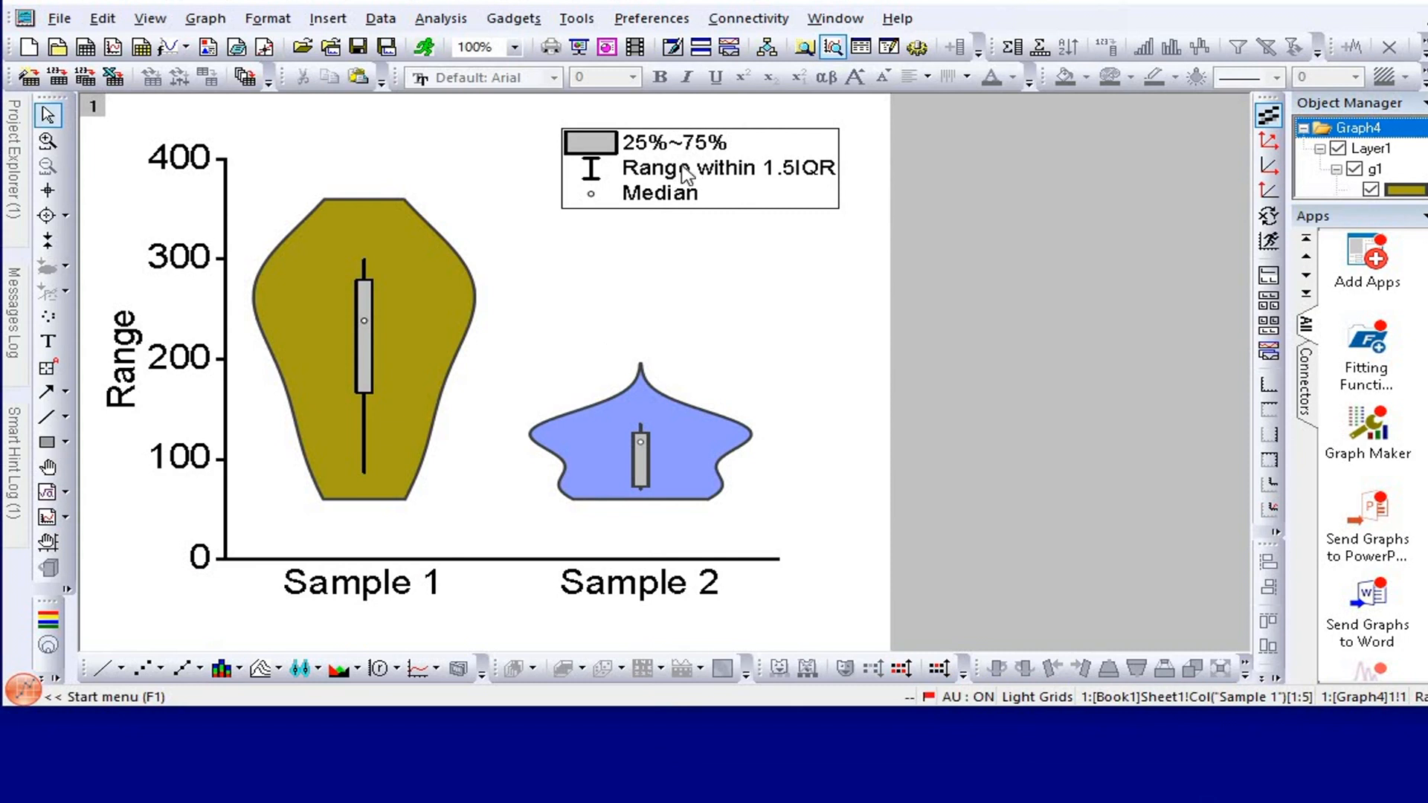
# - Delete the legend from the violin graph
pyautogui.click(659, 168)
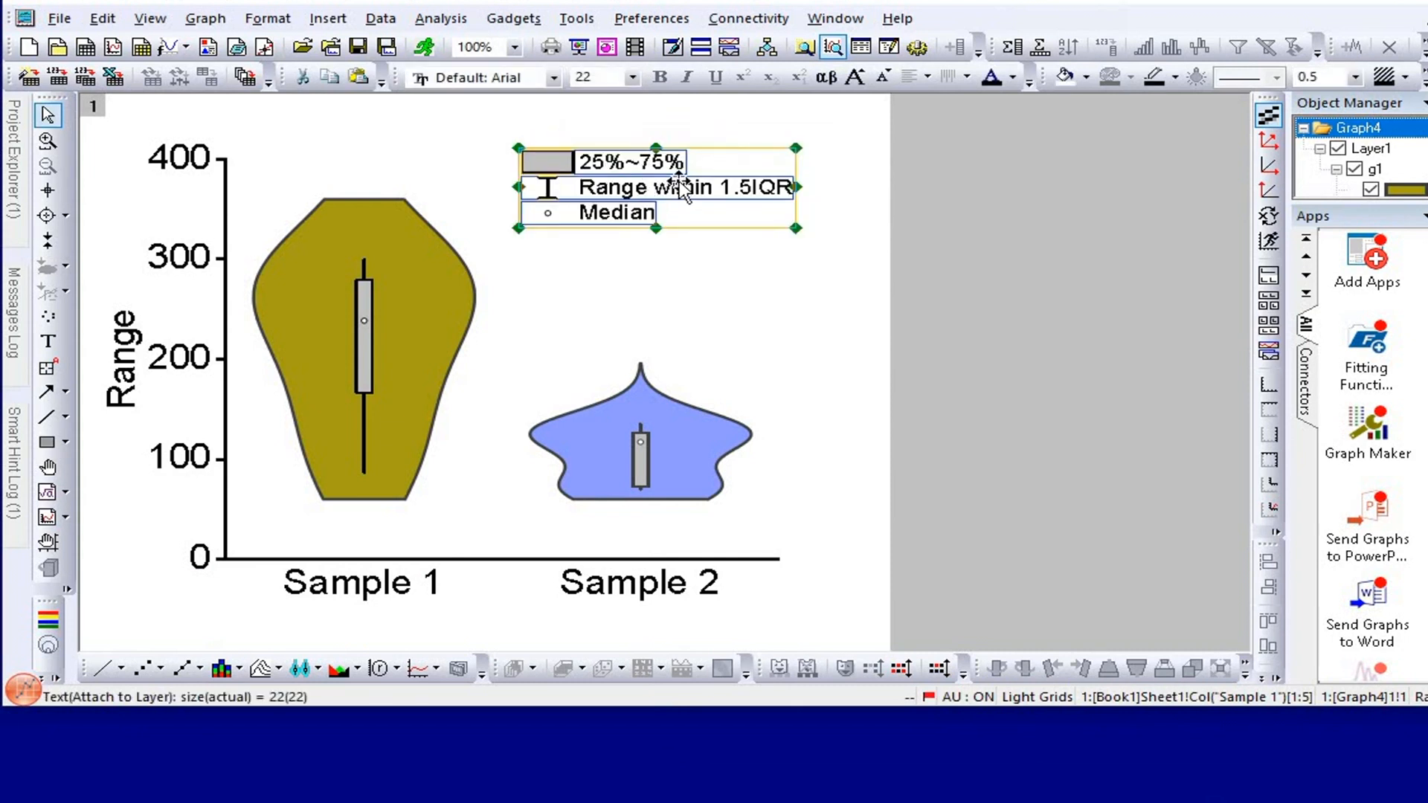
pyautogui.rightClick(680, 186)
pyautogui.click(791, 373)
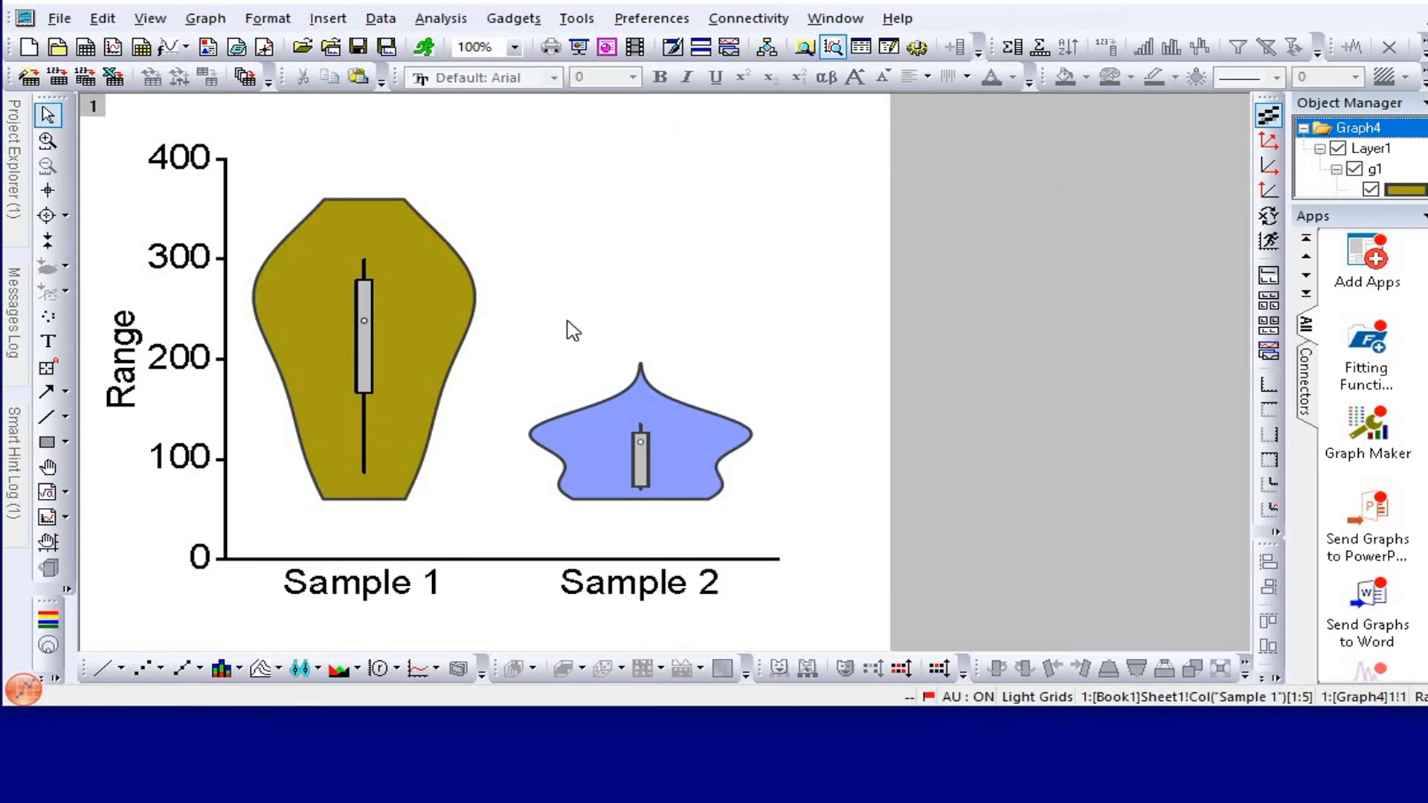
# - Run Statistics on Columns with the last used settings on the Sample 1 and Sample 2 values in Book1
pyautogui.click(1426, 20)
pyautogui.moveTo(818, 196); pyautogui.dragTo(804, 111)
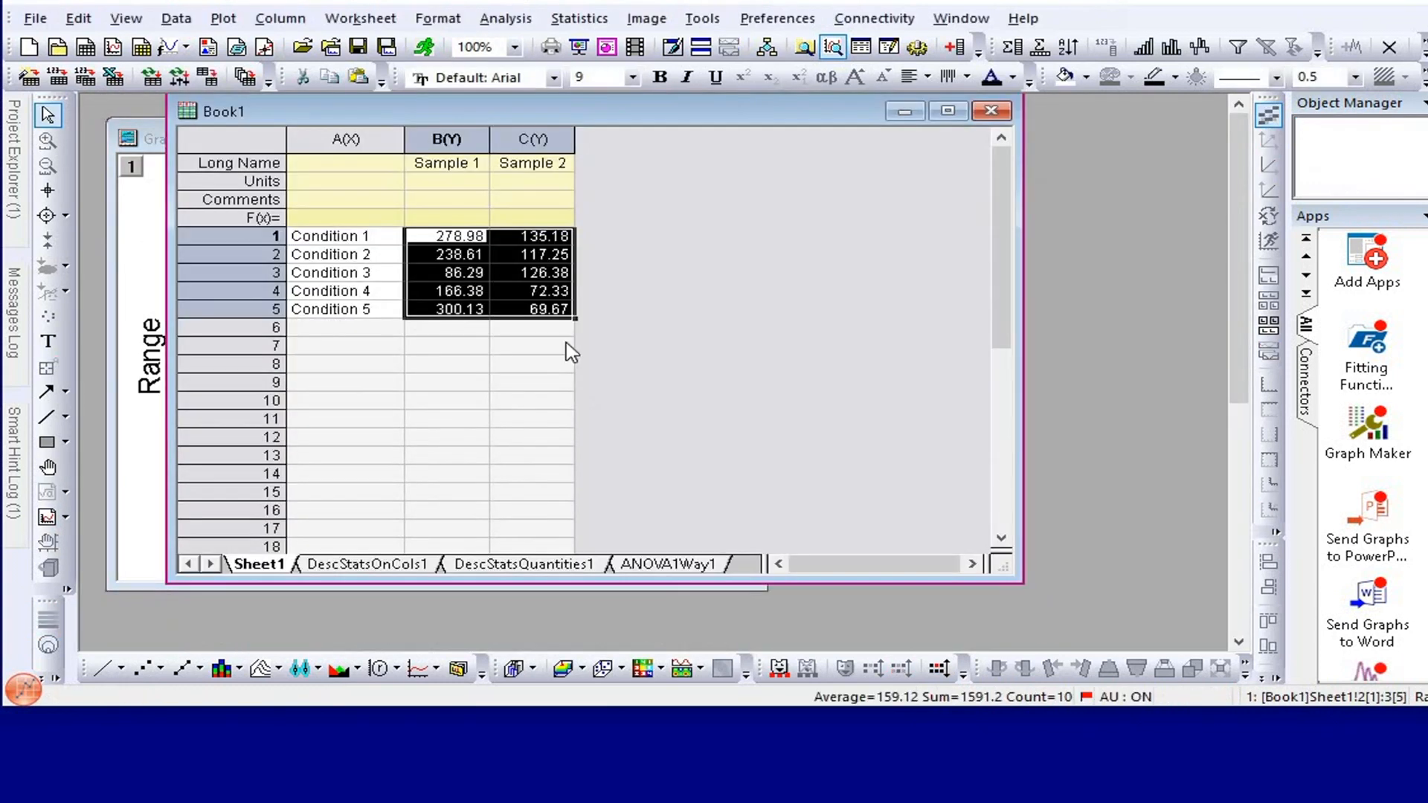
pyautogui.click(528, 420)
pyautogui.moveTo(448, 239); pyautogui.dragTo(562, 320)
pyautogui.click(592, 20)
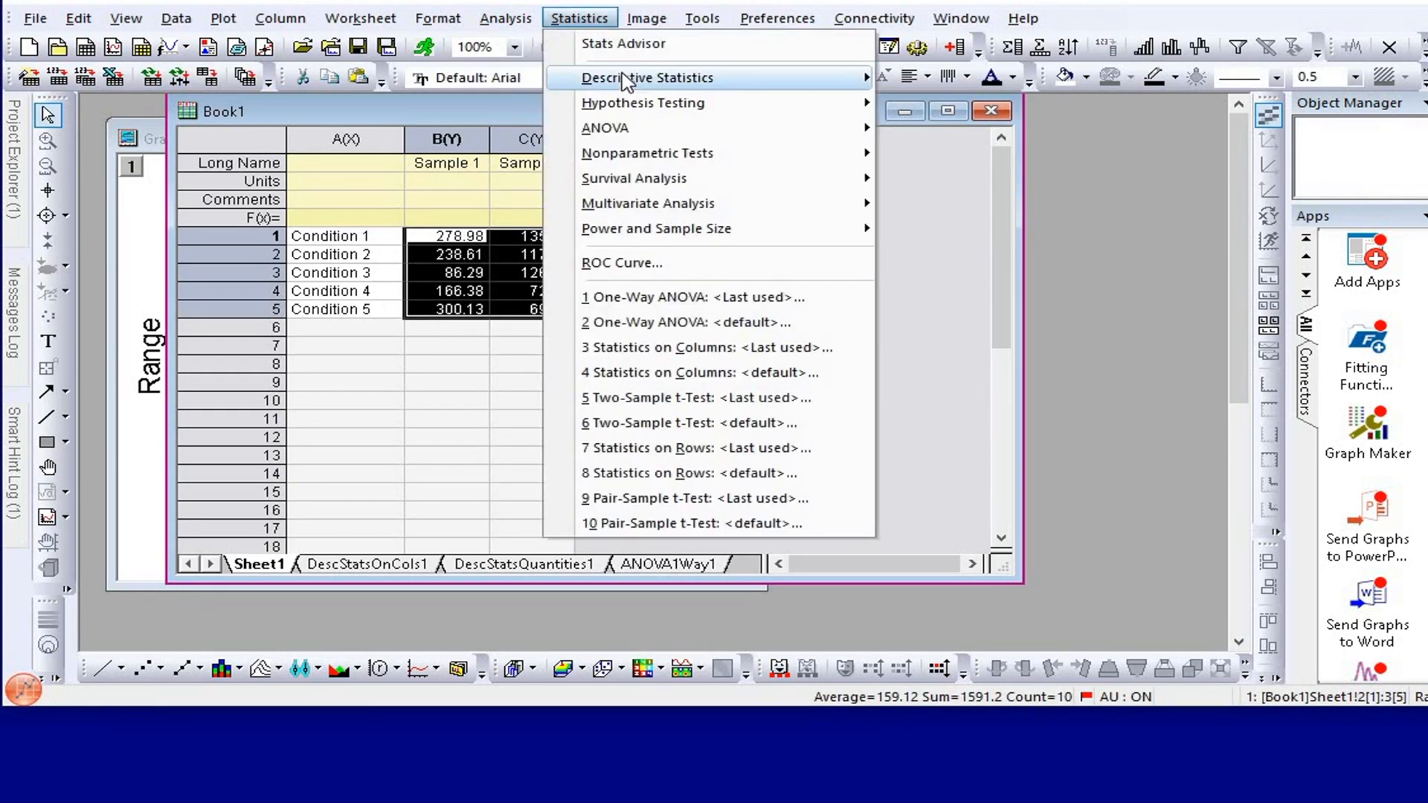
pyautogui.moveTo(655, 77)
pyautogui.moveTo(1119, 80)
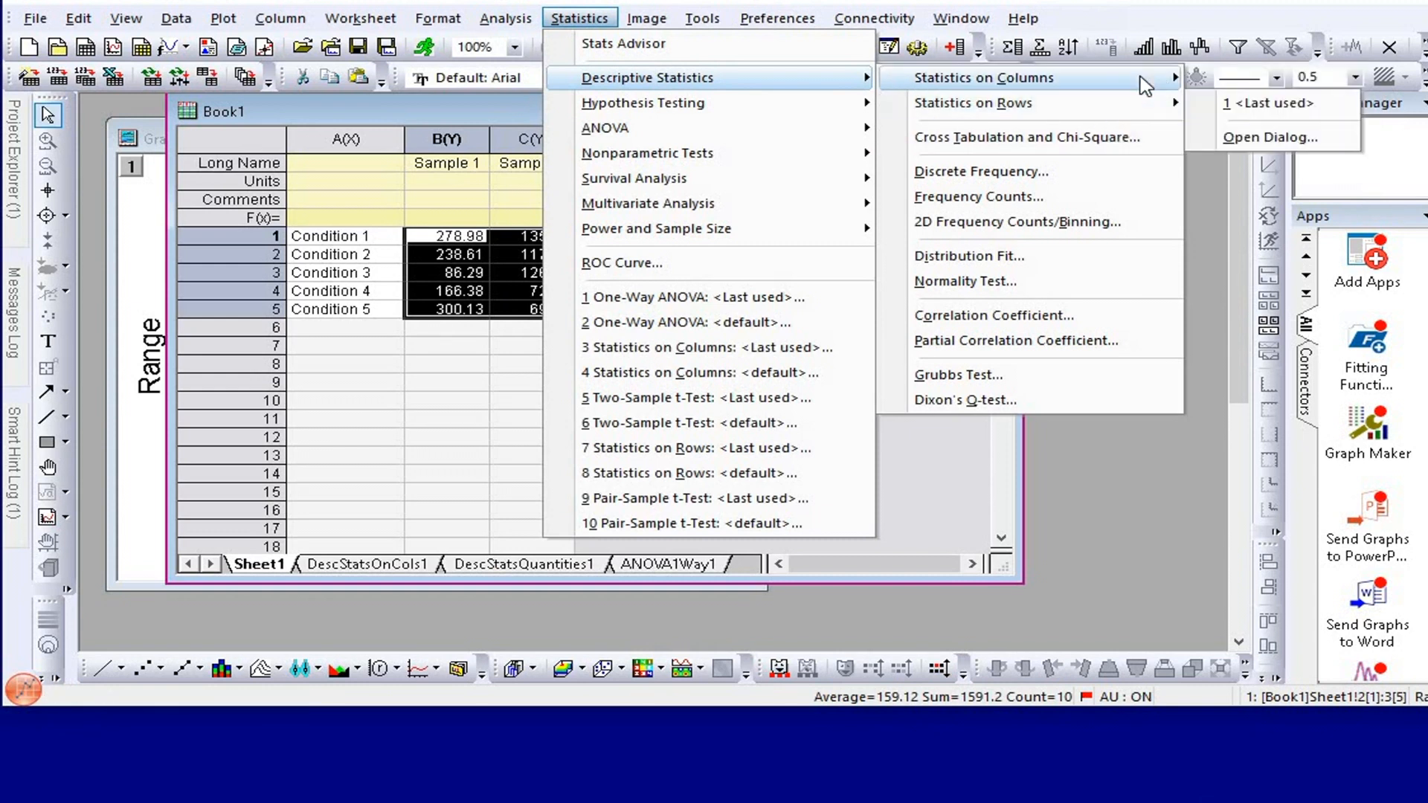
pyautogui.click(1268, 113)
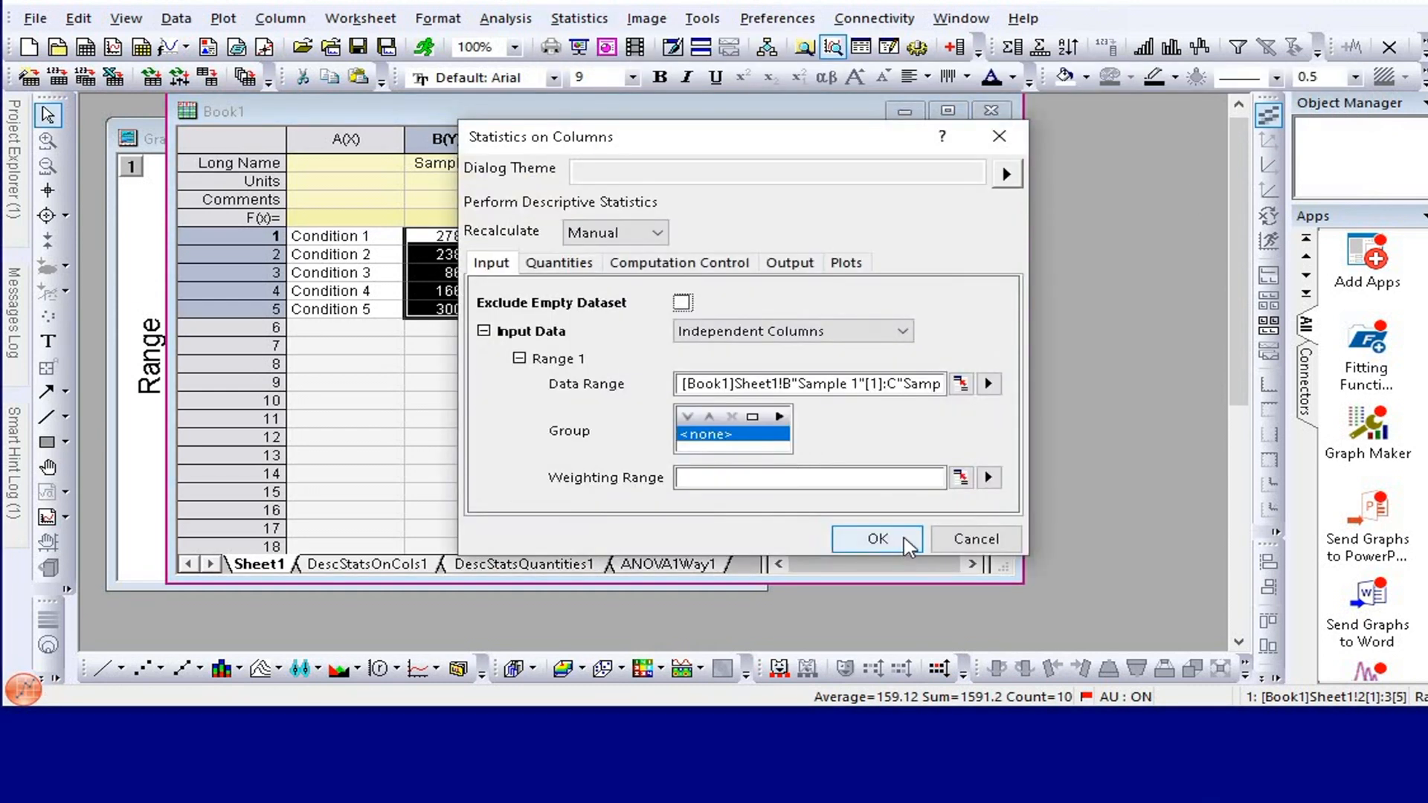
pyautogui.click(901, 542)
pyautogui.click(758, 509)
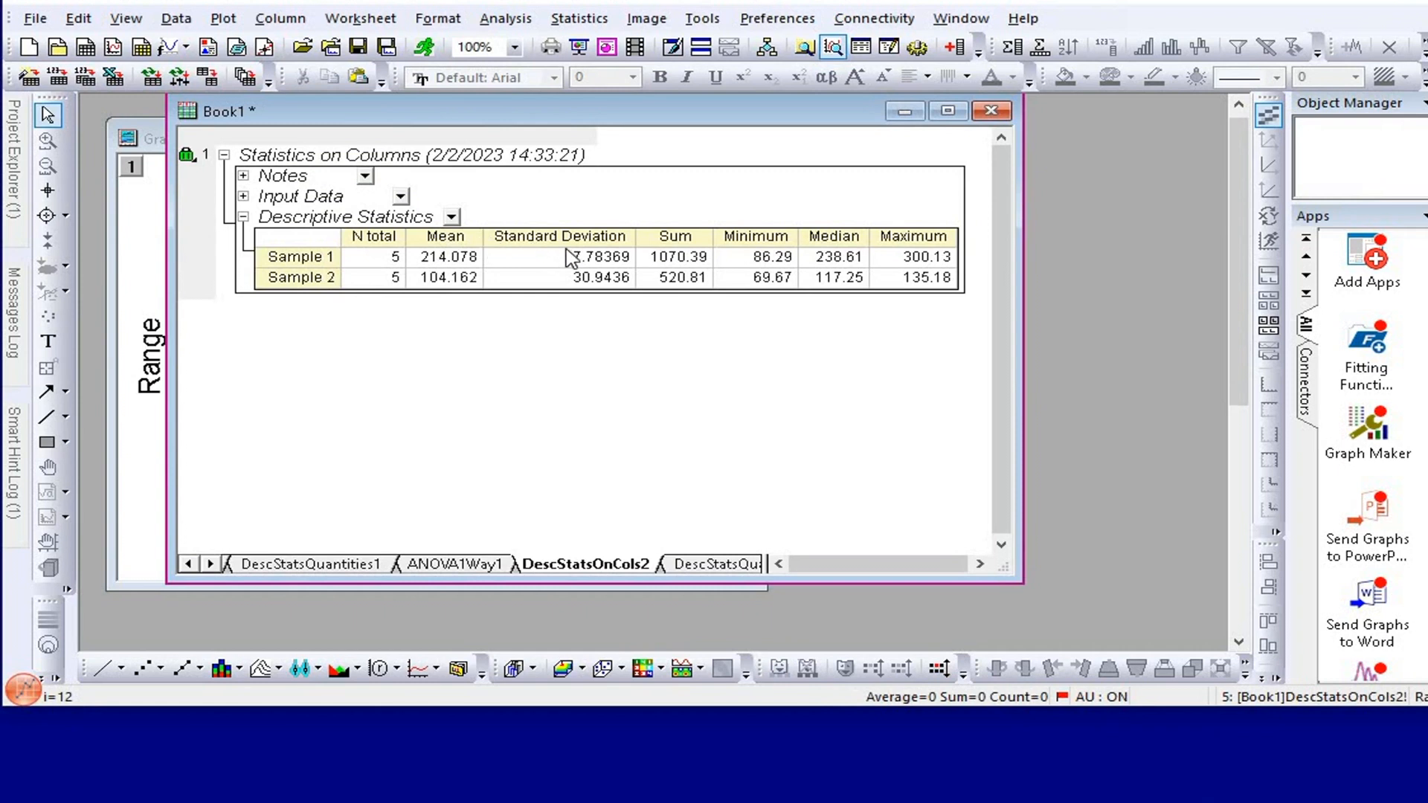
# - Return Book1 to Sheet1 and move the workbook aside to get back to the violin graph
pyautogui.click(188, 564)
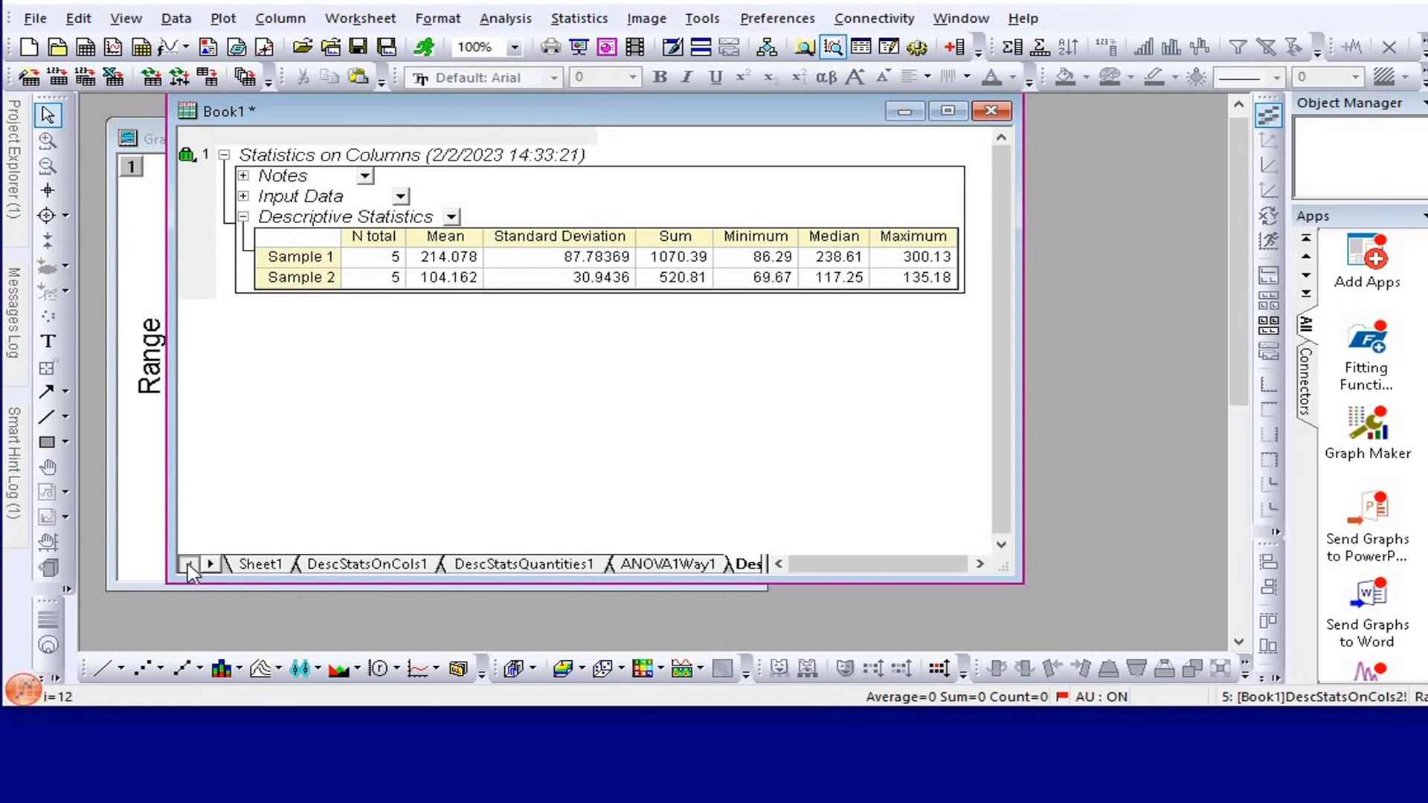
pyautogui.click(260, 565)
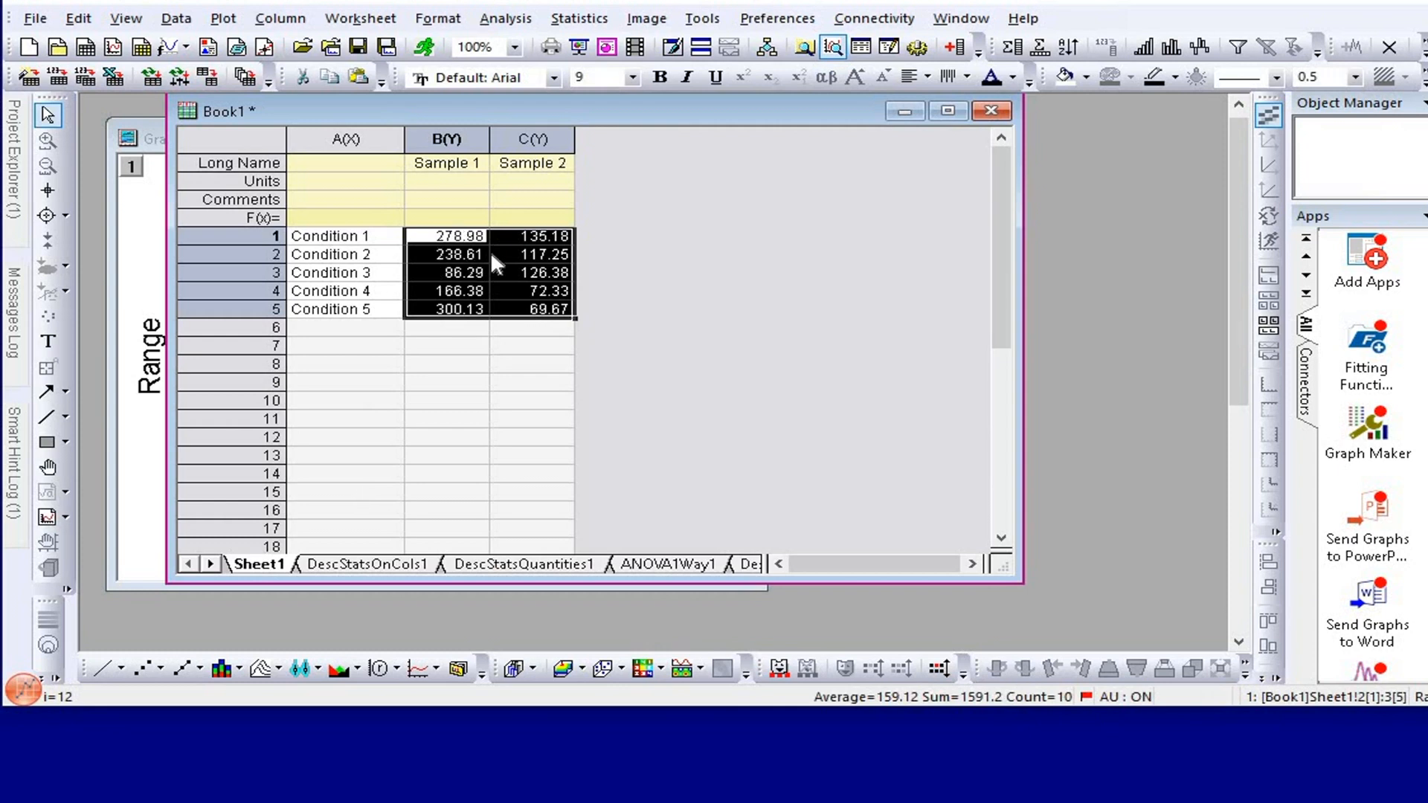
pyautogui.moveTo(666, 111); pyautogui.dragTo(1152, 135)
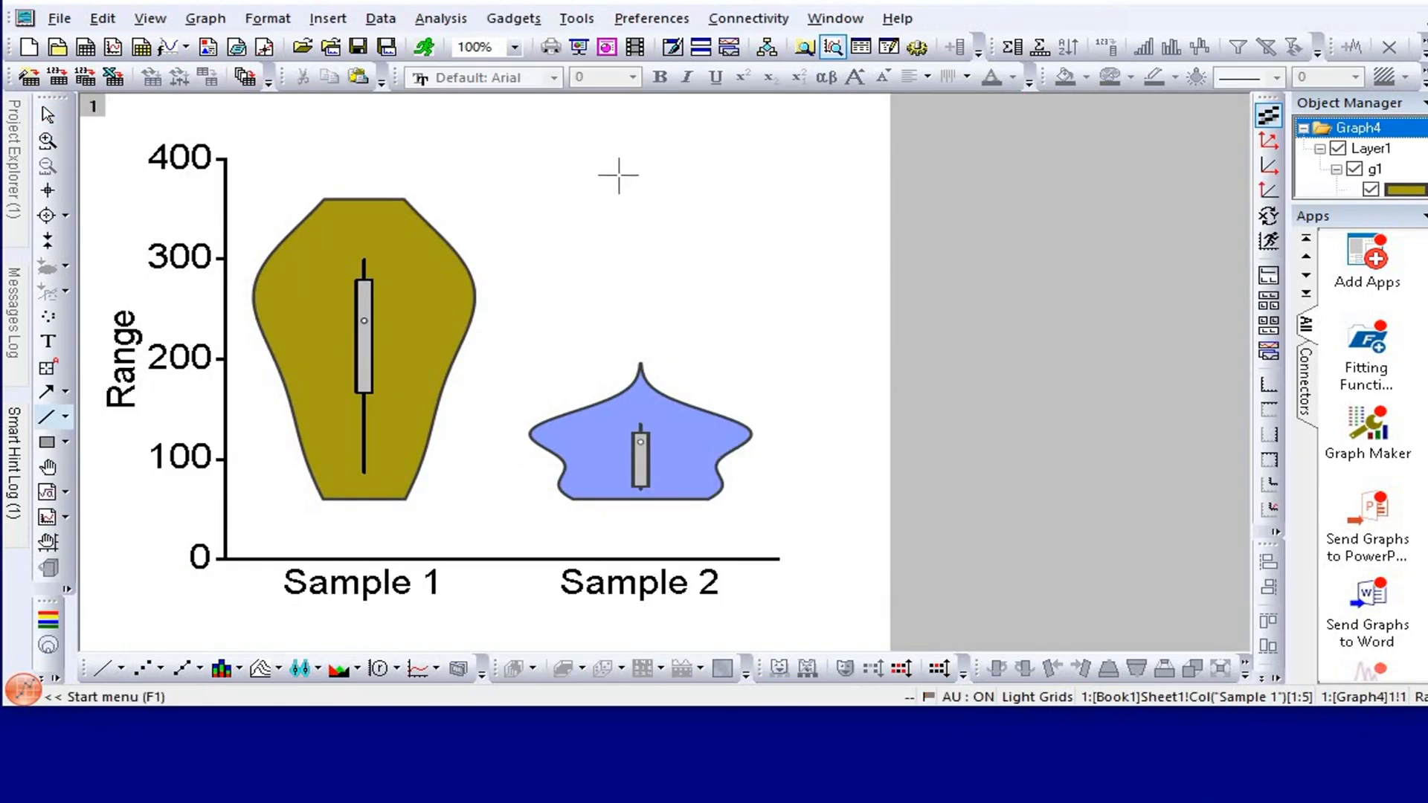
# - Draw a horizontal line above the violins from Sample 2 to Sample 1 and add the text label "p = 0.029"
pyautogui.moveTo(645, 181); pyautogui.dragTo(369, 180)
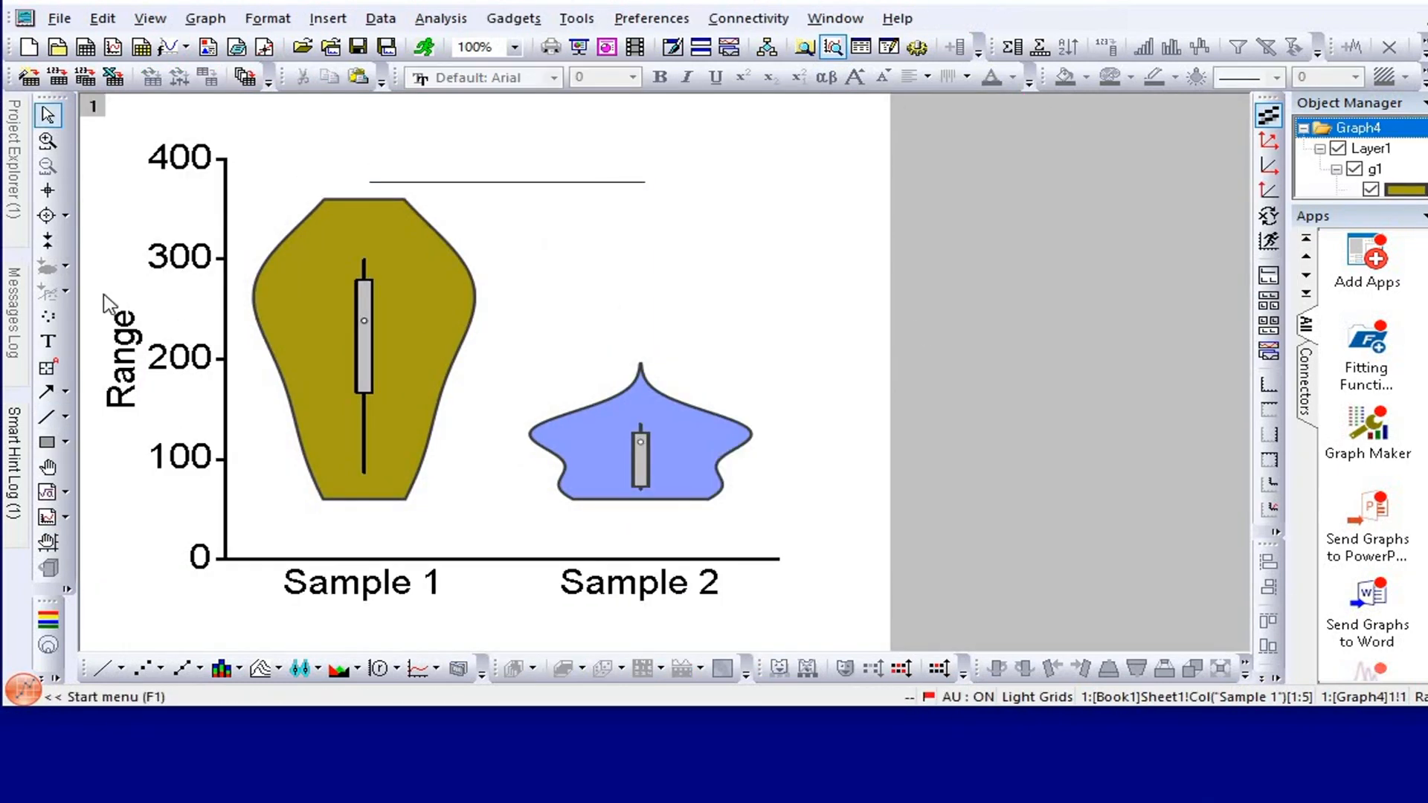
pyautogui.write('tp = 0.029')
pyautogui.click(760, 268)
# - Move the p-value label centrally above the comparison line and change its font size
pyautogui.moveTo(470, 154); pyautogui.dragTo(549, 152)
pyautogui.click(632, 77)
pyautogui.click(604, 256)
# - Thicken the horizontal comparison line above the two violins
pyautogui.click(565, 181)
pyautogui.click(1356, 78)
pyautogui.click(1320, 171)
pyautogui.click(840, 245)
pyautogui.click(60, 19)
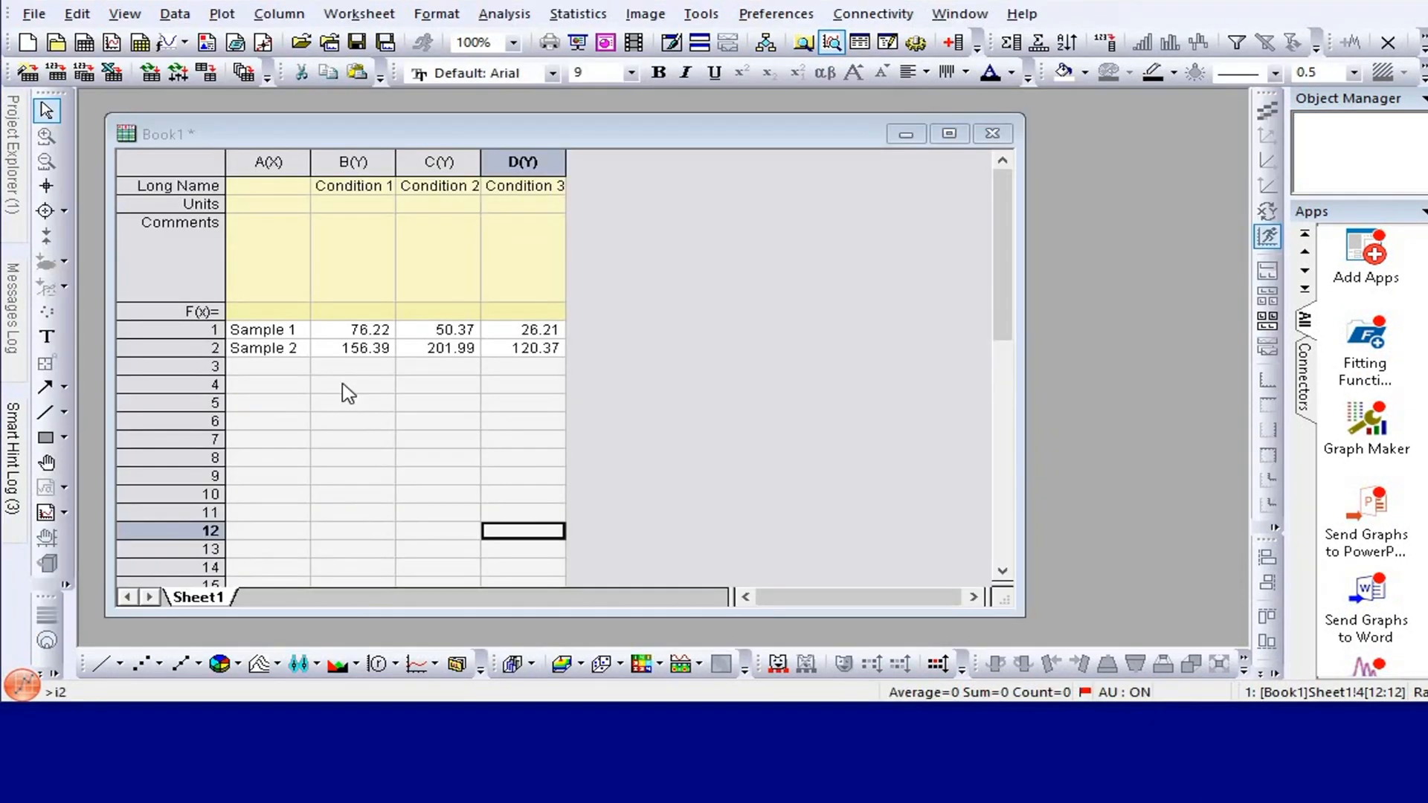
# - Plot the Sample 1 and Sample 2 rows for all three conditions as a stacked column graph and maximize the graph window
pyautogui.moveTo(276, 335); pyautogui.dragTo(530, 350)
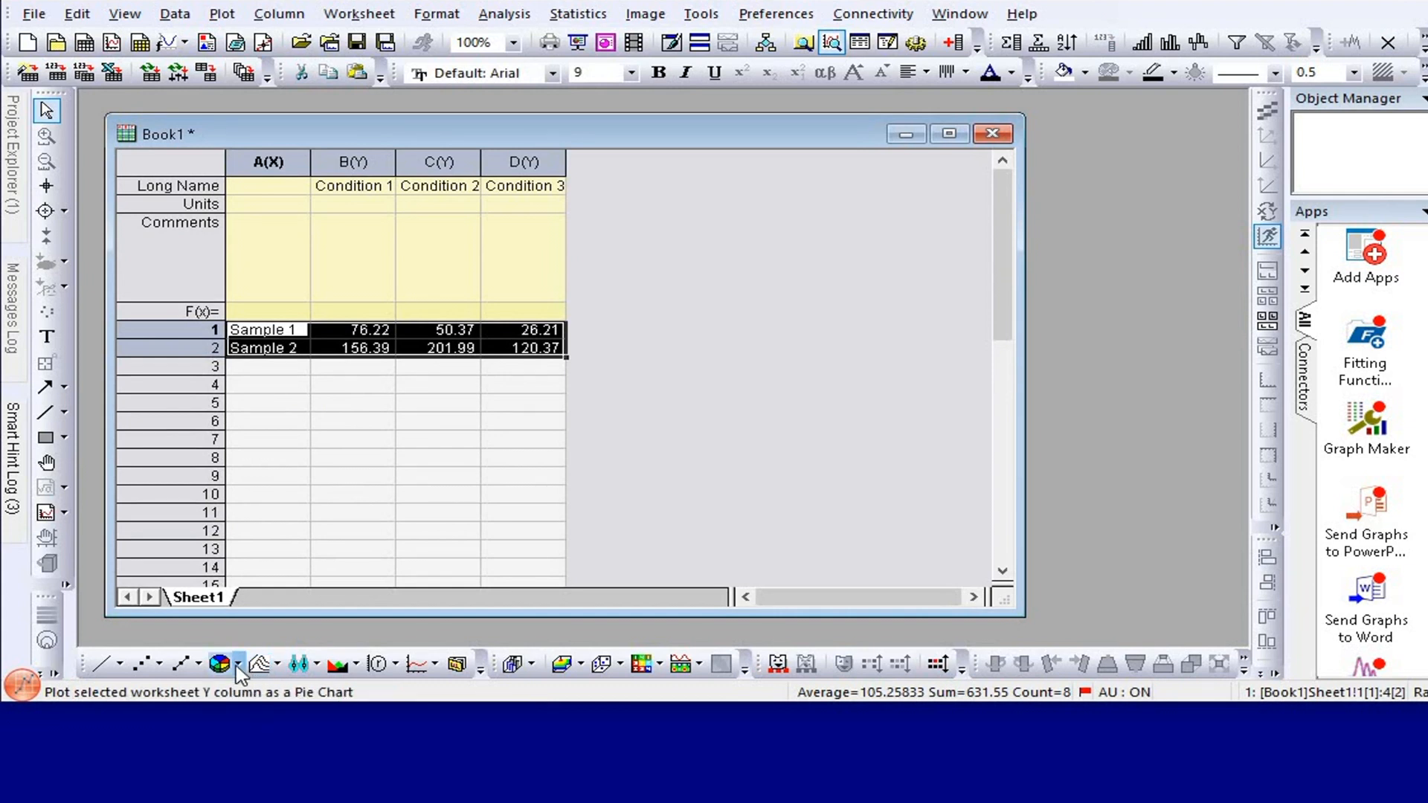
pyautogui.click(238, 664)
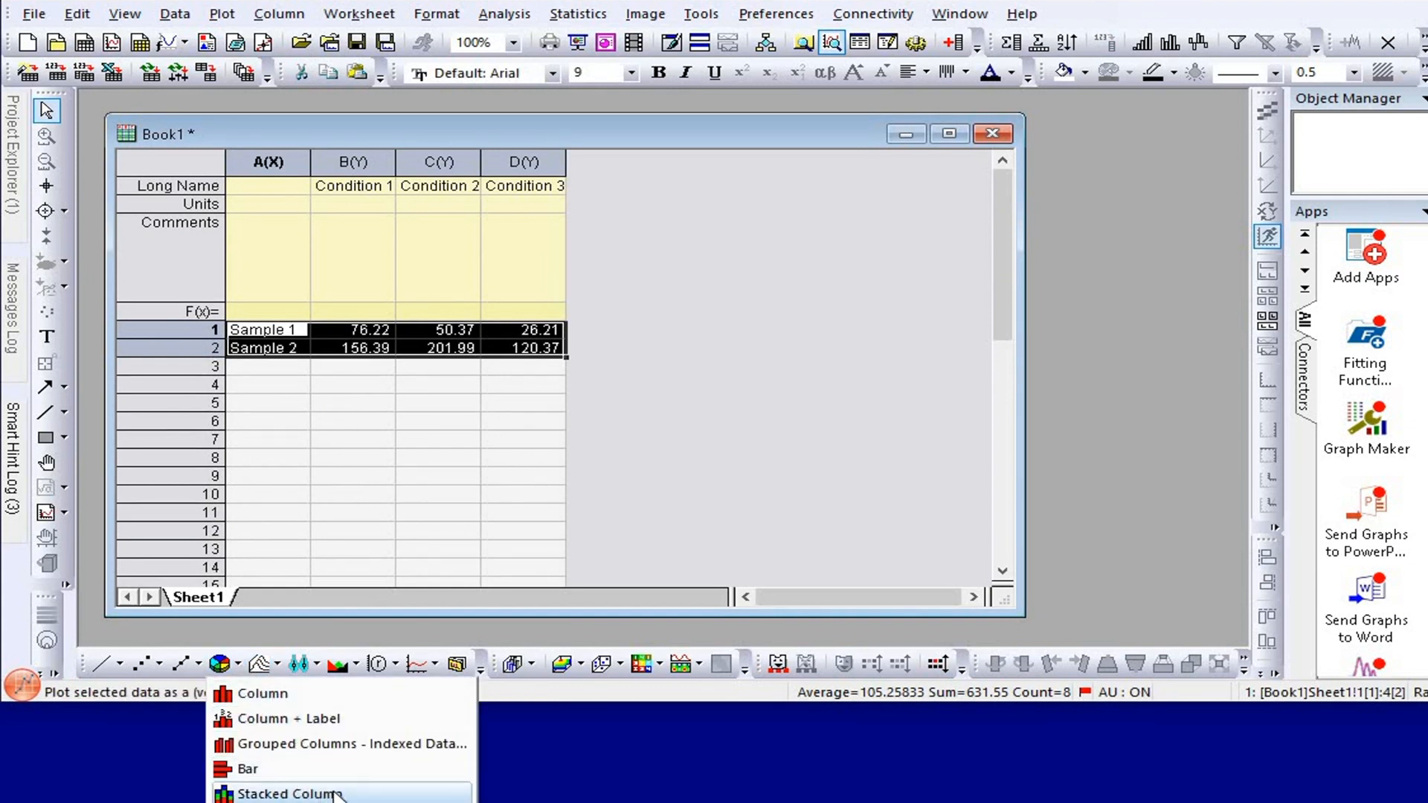
pyautogui.click(336, 796)
pyautogui.moveTo(723, 350)
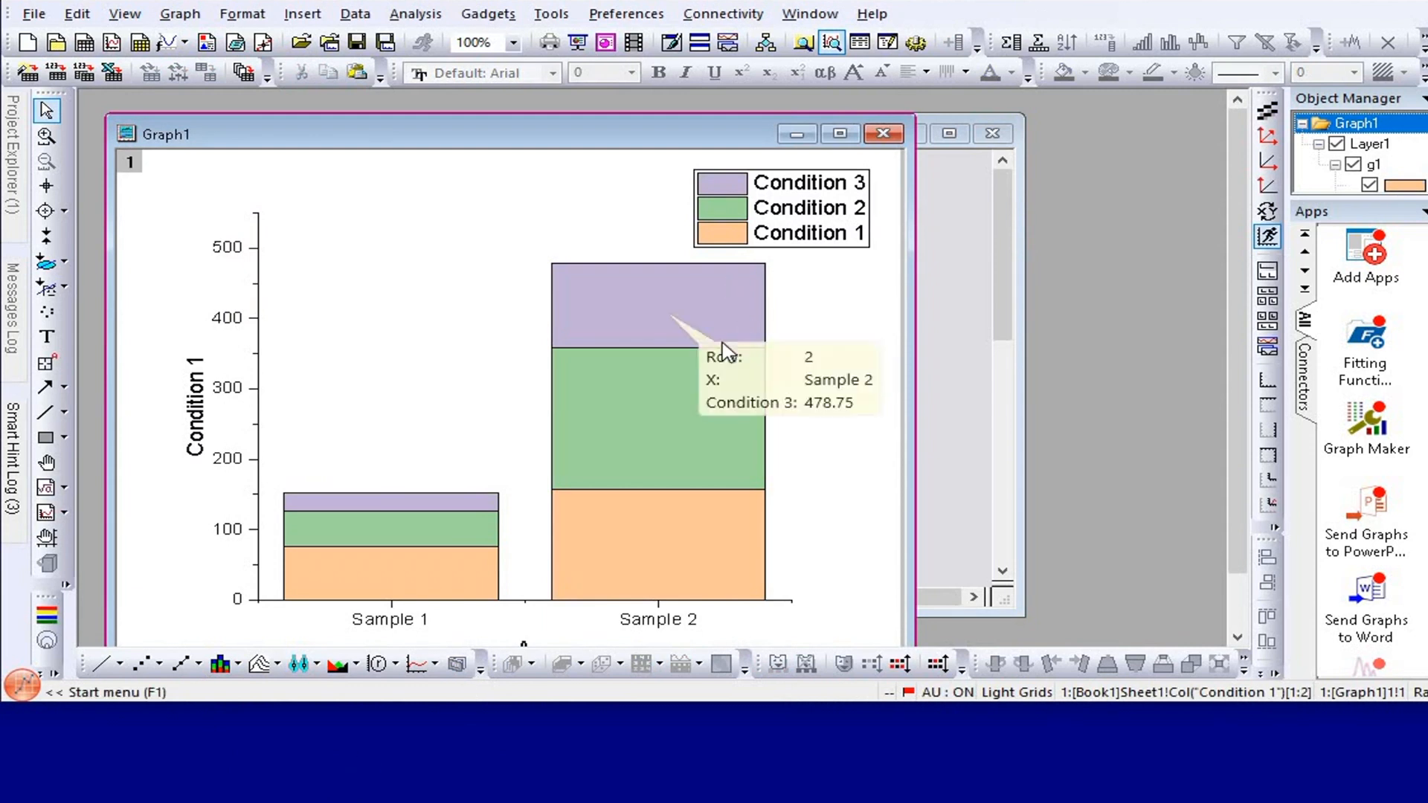
pyautogui.click(840, 133)
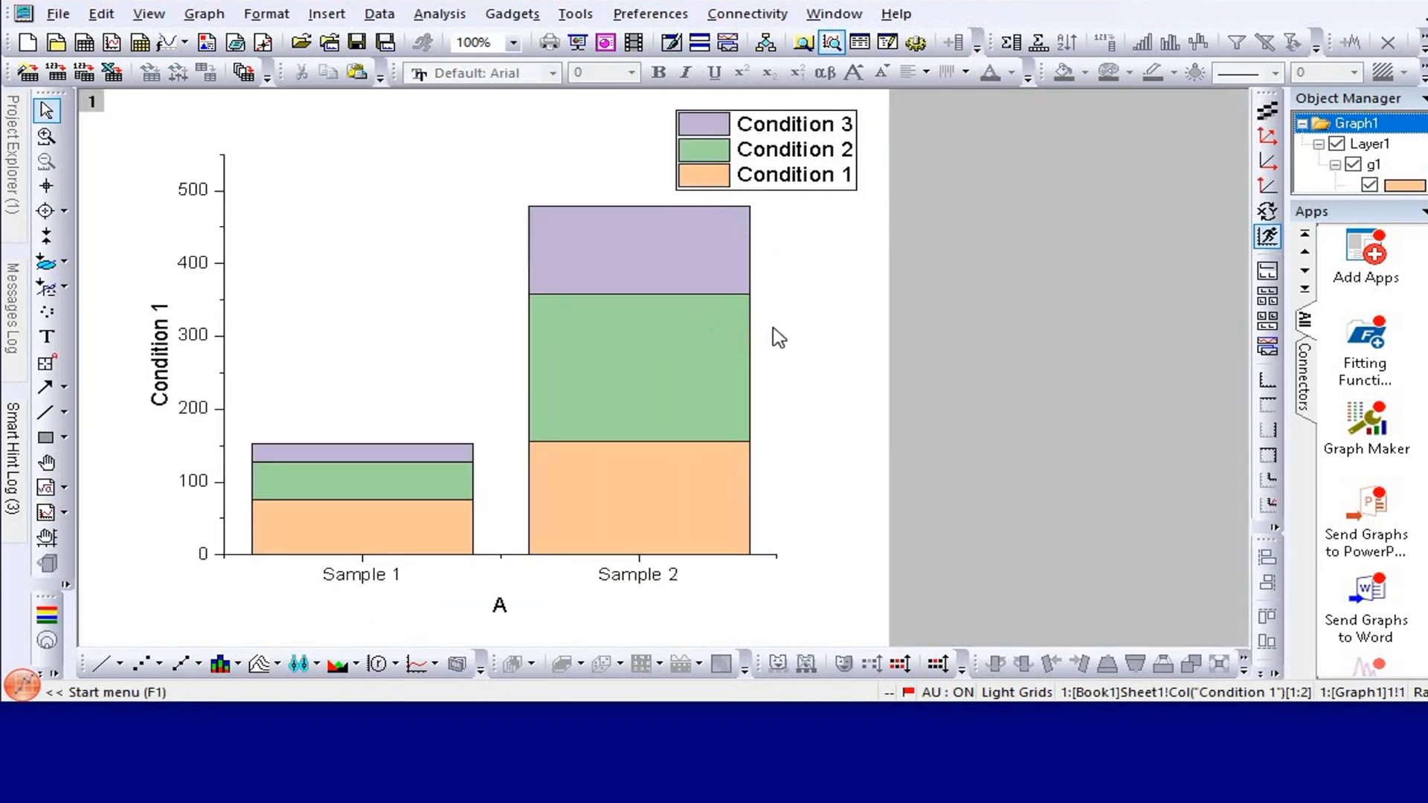
pyautogui.moveTo(652, 399)
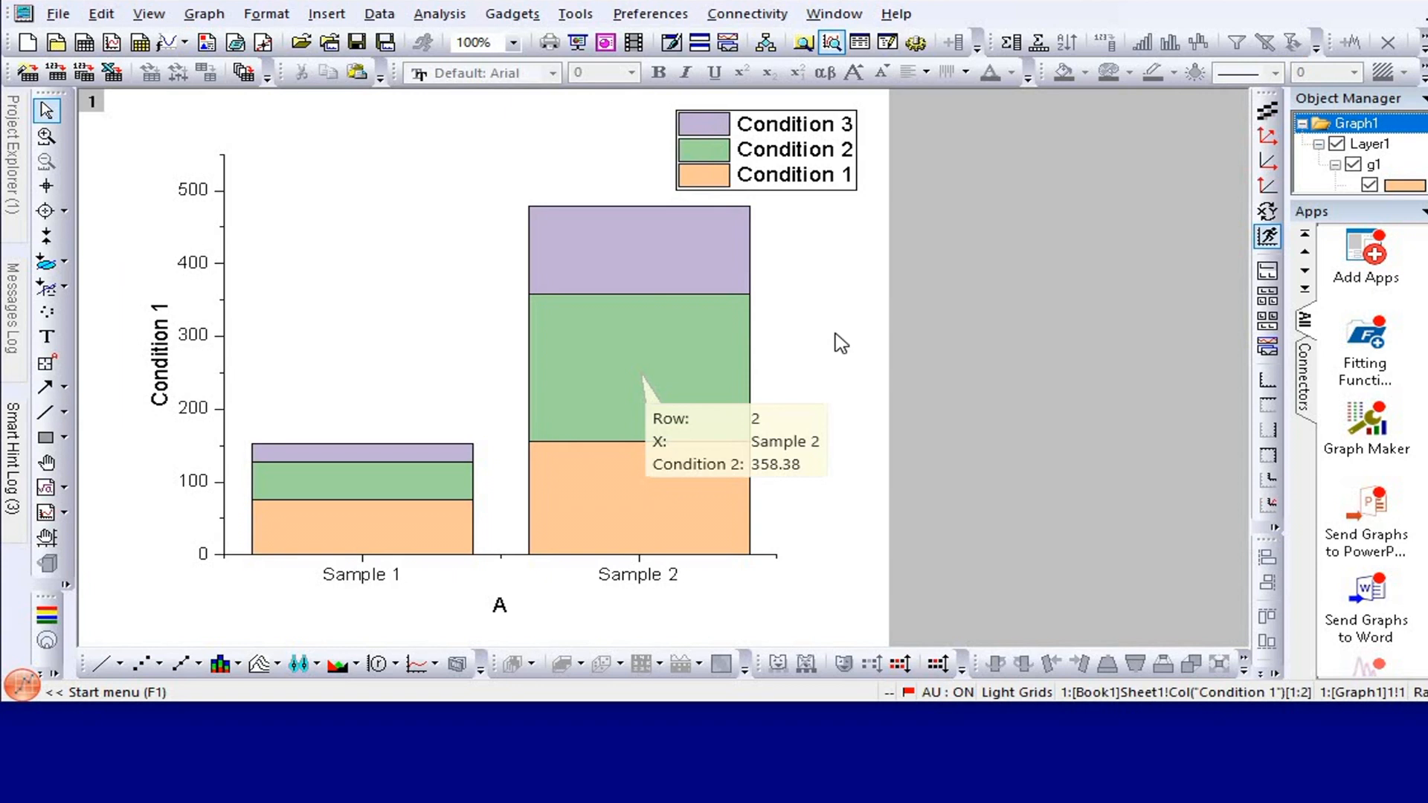
# - Set the column group's edit mode to Independent and fill the Condition 1 segments with purple #A000C8
pyautogui.doubleClick(598, 256)
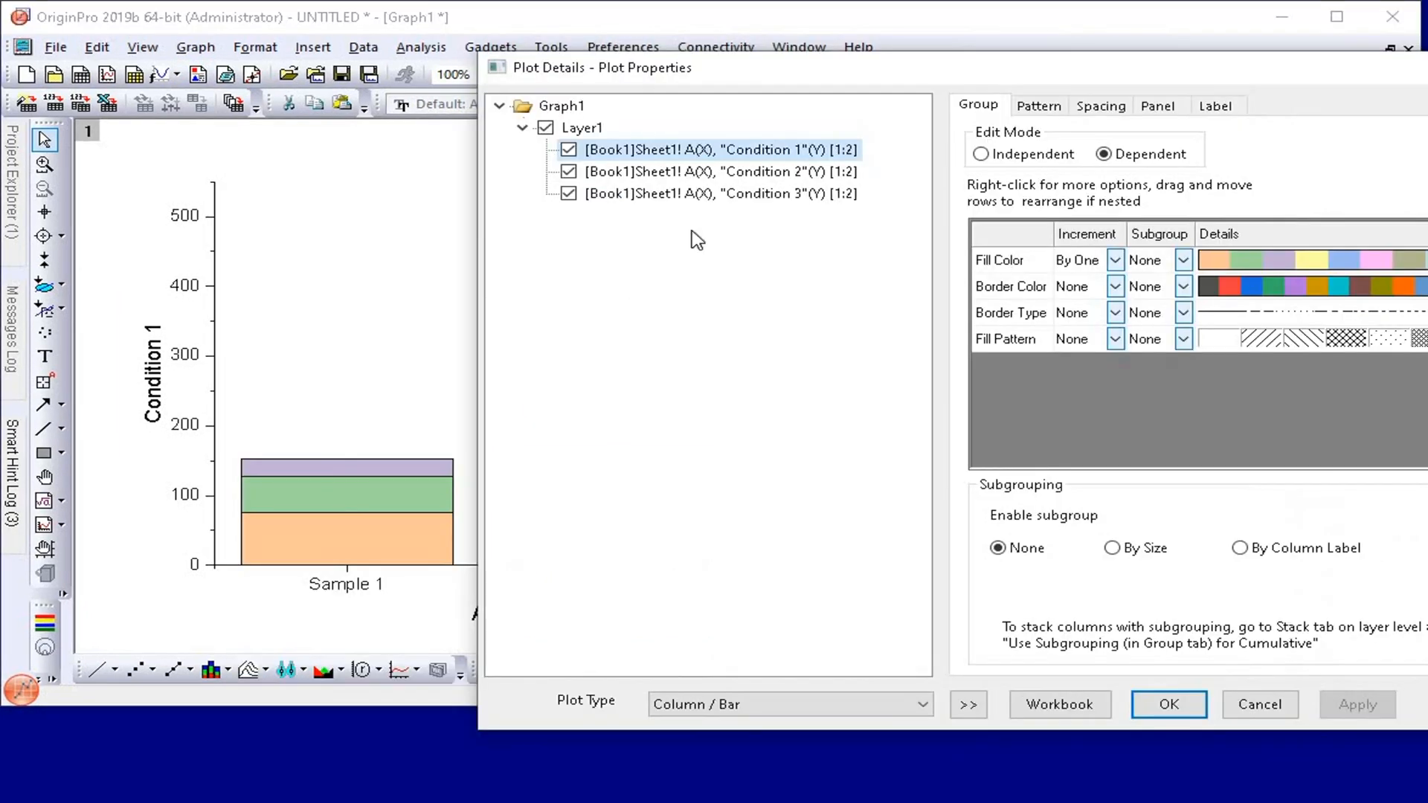
pyautogui.moveTo(898, 83); pyautogui.dragTo(985, 79)
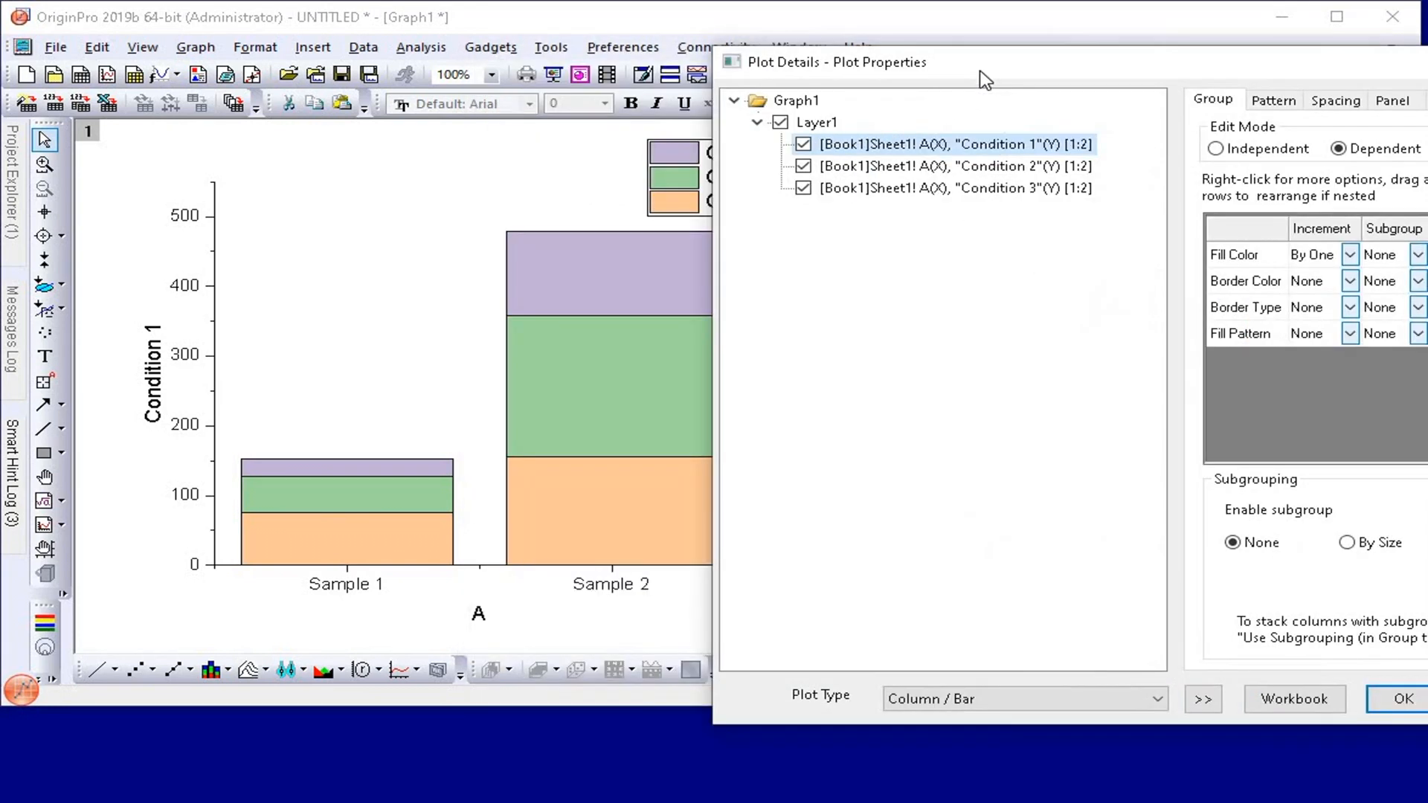
pyautogui.click(1265, 148)
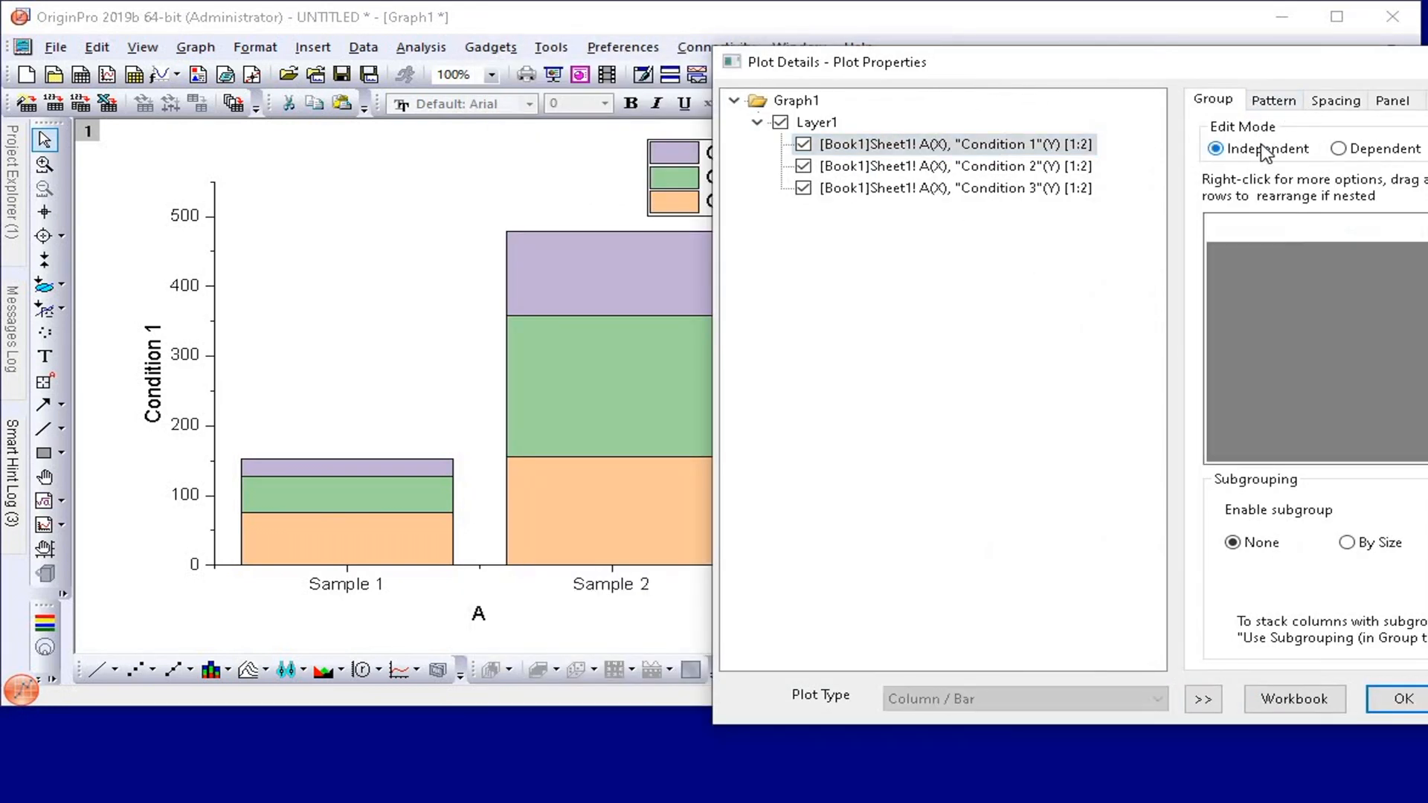
pyautogui.click(1273, 100)
pyautogui.moveTo(1229, 64); pyautogui.dragTo(983, 73)
pyautogui.click(1201, 429)
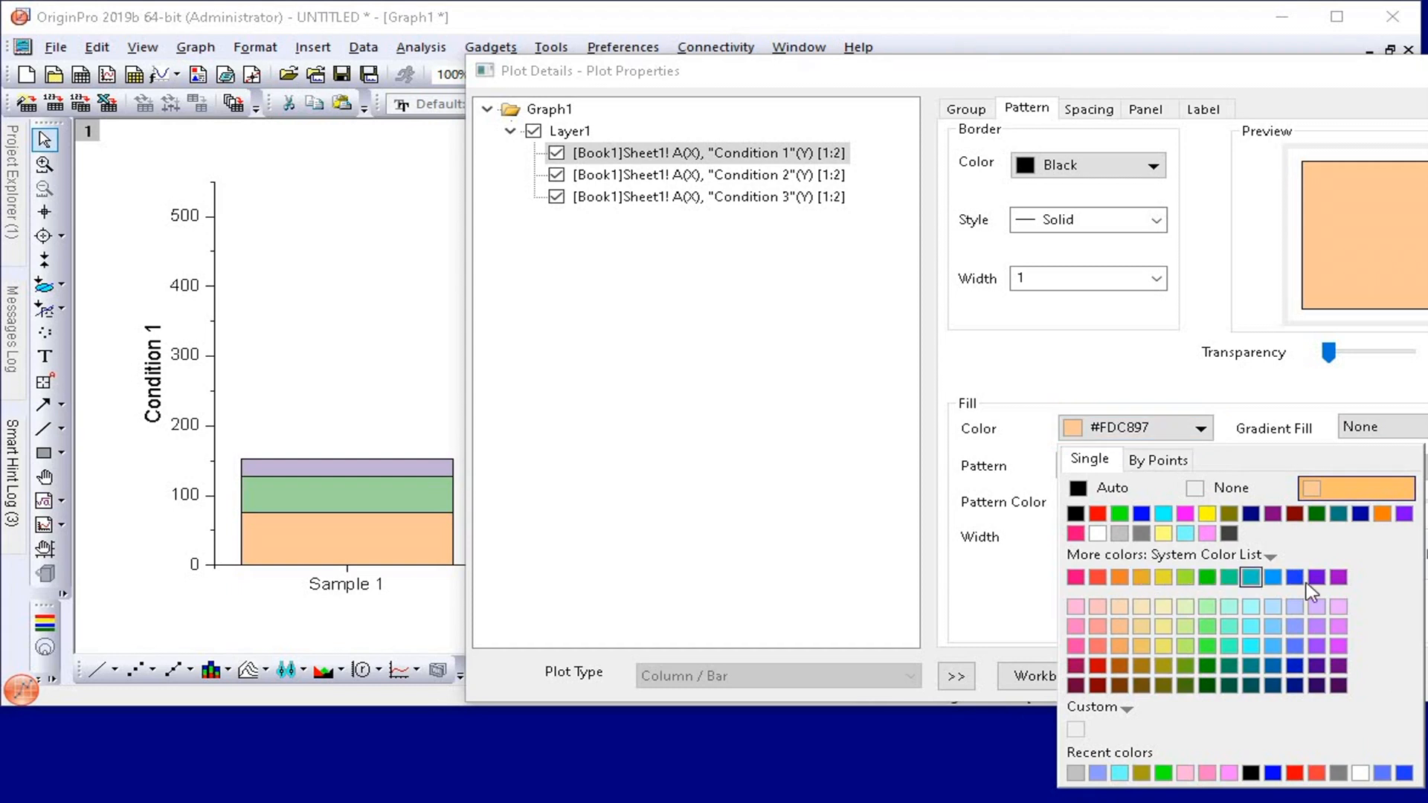
pyautogui.click(1337, 577)
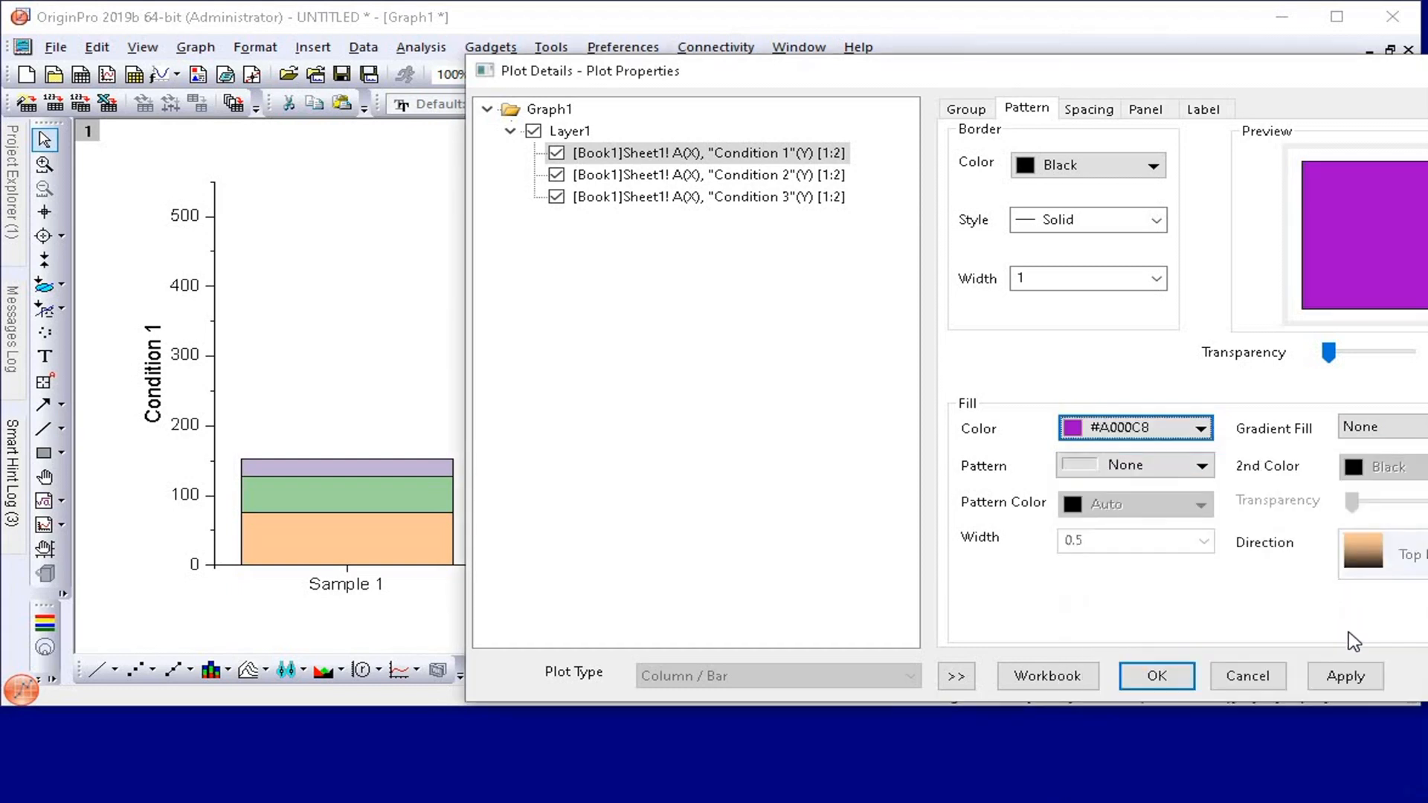
pyautogui.click(1345, 676)
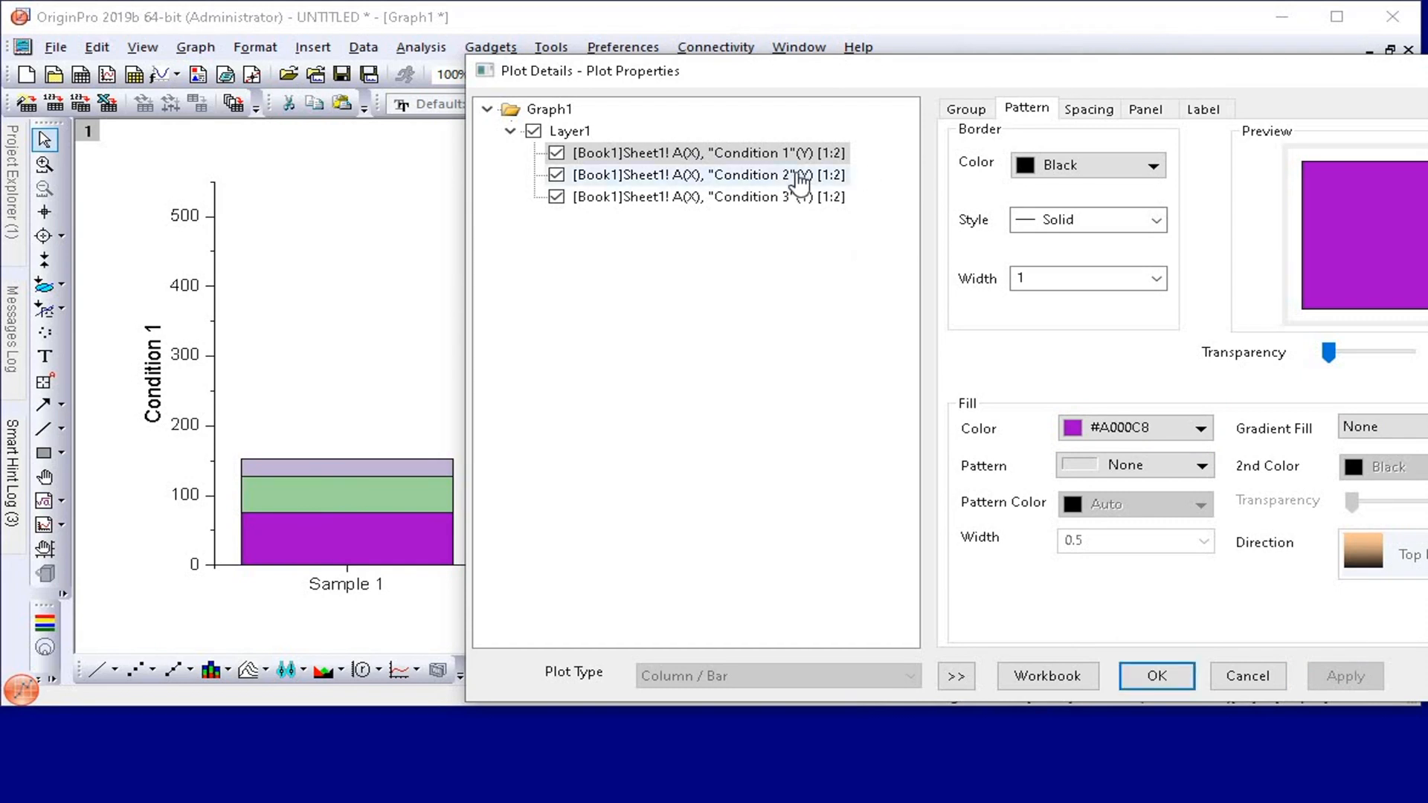
# - Fill the Condition 2 segments with green #3CFF3C and the Condition 3 segments with orange
pyautogui.click(799, 178)
pyautogui.click(1160, 428)
pyautogui.click(1204, 647)
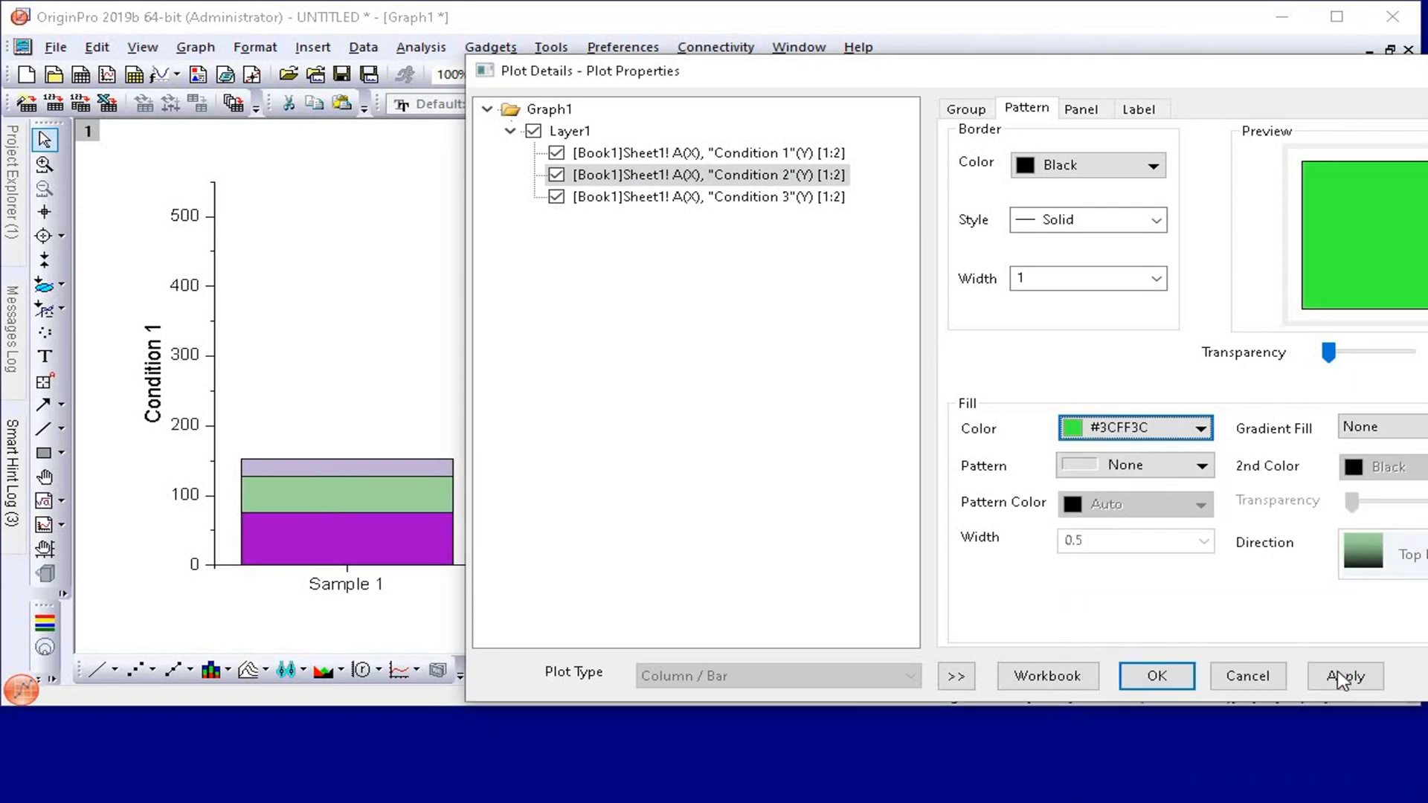
pyautogui.click(1342, 678)
pyautogui.click(771, 196)
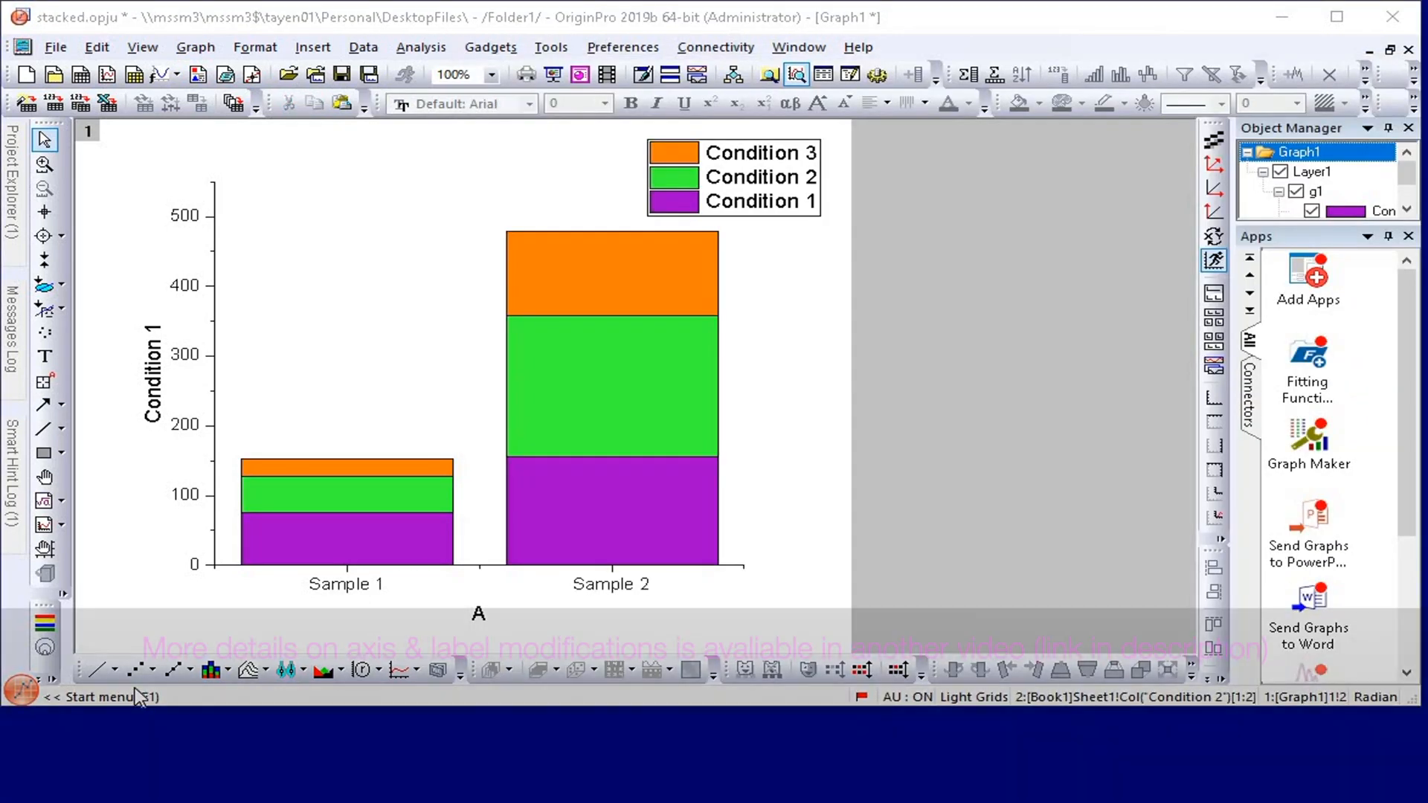
# - Replace the vertical axis title with "Fold change"
pyautogui.doubleClick(153, 403)
pyautogui.press('BackSpace')
pyautogui.press('BackSpace')
pyautogui.press('BackSpace')
pyautogui.press('BackSpace')
pyautogui.press('BackSpace')
pyautogui.write('Fold change')
pyautogui.click(298, 298)
# - Set the vertical axis title and tick labels to font size 36 and move the title clear of the labels
pyautogui.click(153, 375)
pyautogui.click(605, 104)
pyautogui.click(577, 161)
pyautogui.click(185, 354)
pyautogui.click(607, 104)
pyautogui.click(577, 161)
pyautogui.moveTo(150, 376); pyautogui.dragTo(111, 375)
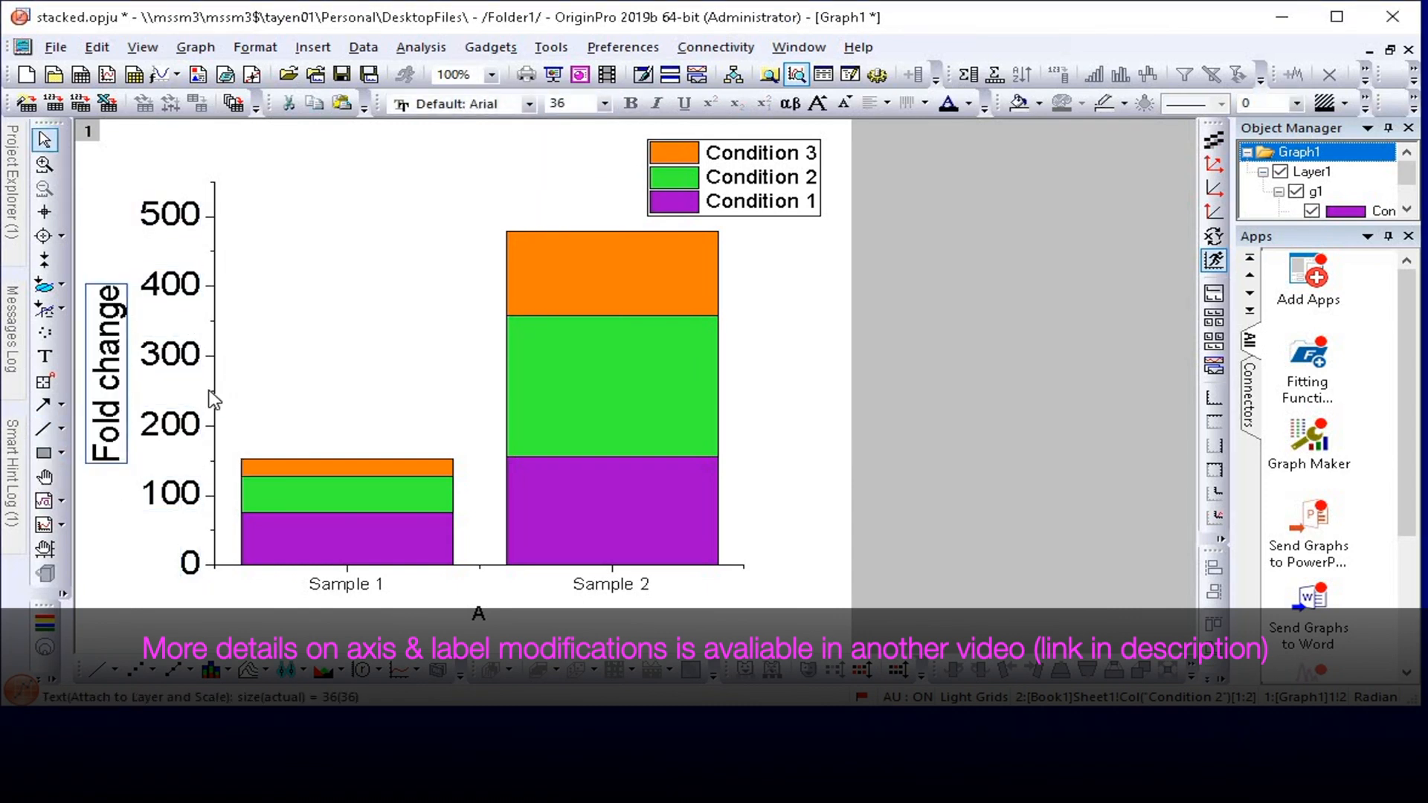
# - Hide the minor tick marks on both the vertical and horizontal axes
pyautogui.doubleClick(214, 402)
pyautogui.moveTo(677, 23); pyautogui.dragTo(933, 18)
pyautogui.click(1022, 61)
pyautogui.click(960, 58)
pyautogui.click(1095, 507)
pyautogui.click(1021, 612)
pyautogui.click(606, 101)
pyautogui.click(1108, 508)
pyautogui.click(1026, 612)
pyautogui.click(1108, 688)
# - Increase the line thickness of the vertical and horizontal axes
pyautogui.doubleClick(215, 331)
pyautogui.click(951, 55)
pyautogui.click(998, 231)
pyautogui.click(966, 332)
pyautogui.click(606, 100)
pyautogui.click(1009, 230)
pyautogui.click(977, 336)
pyautogui.click(1106, 687)
# - Remove the conditions legend and delete the horizontal axis title "A"
pyautogui.rightClick(759, 199)
pyautogui.click(807, 261)
pyautogui.click(479, 608)
pyautogui.press('Delete')
# - Enlarge the font of the Sample 1 and Sample 2 labels on the horizontal axis
pyautogui.click(594, 581)
pyautogui.click(606, 103)
pyautogui.click(572, 308)
pyautogui.click(745, 513)
# - Export the finished stacked column graph
pyautogui.click(56, 47)
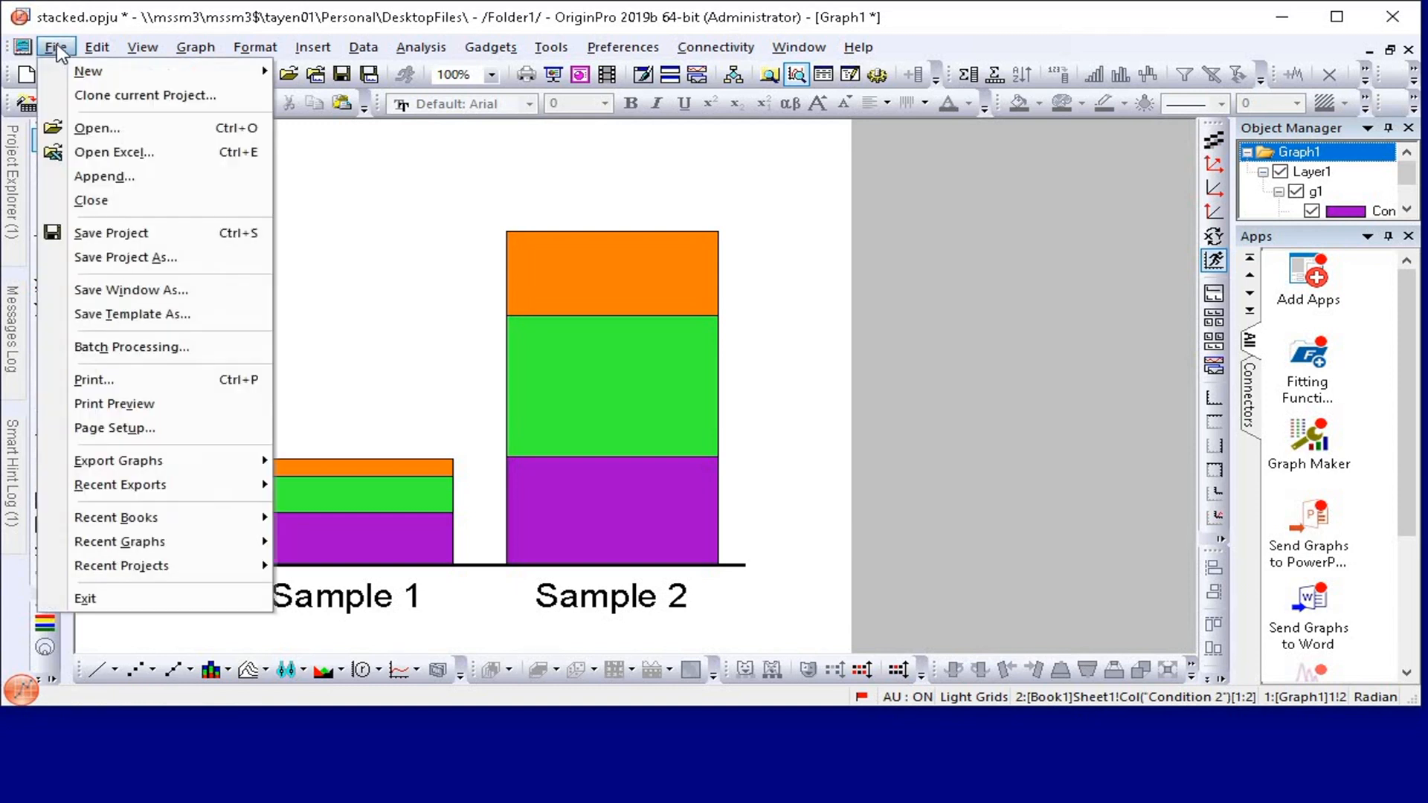
pyautogui.moveTo(149, 460)
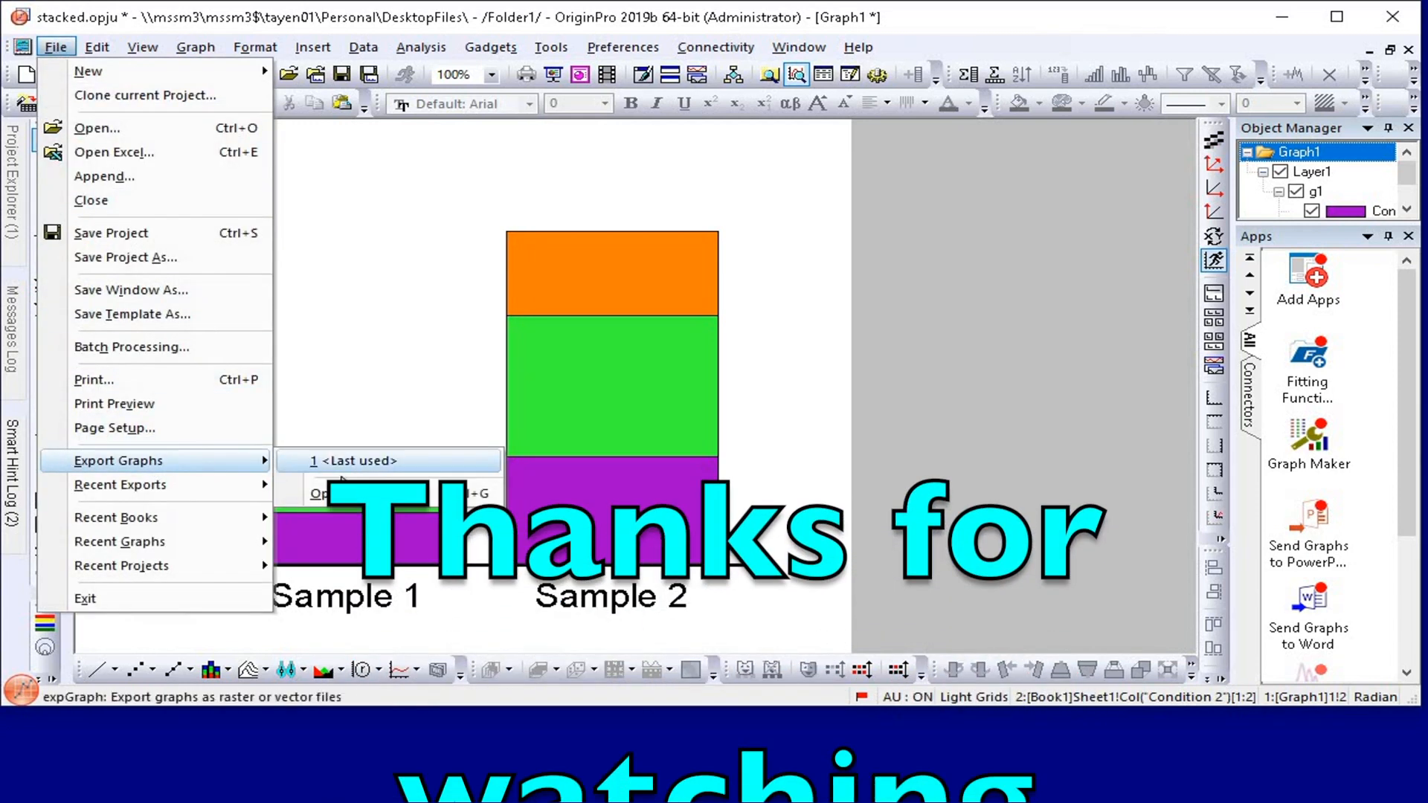